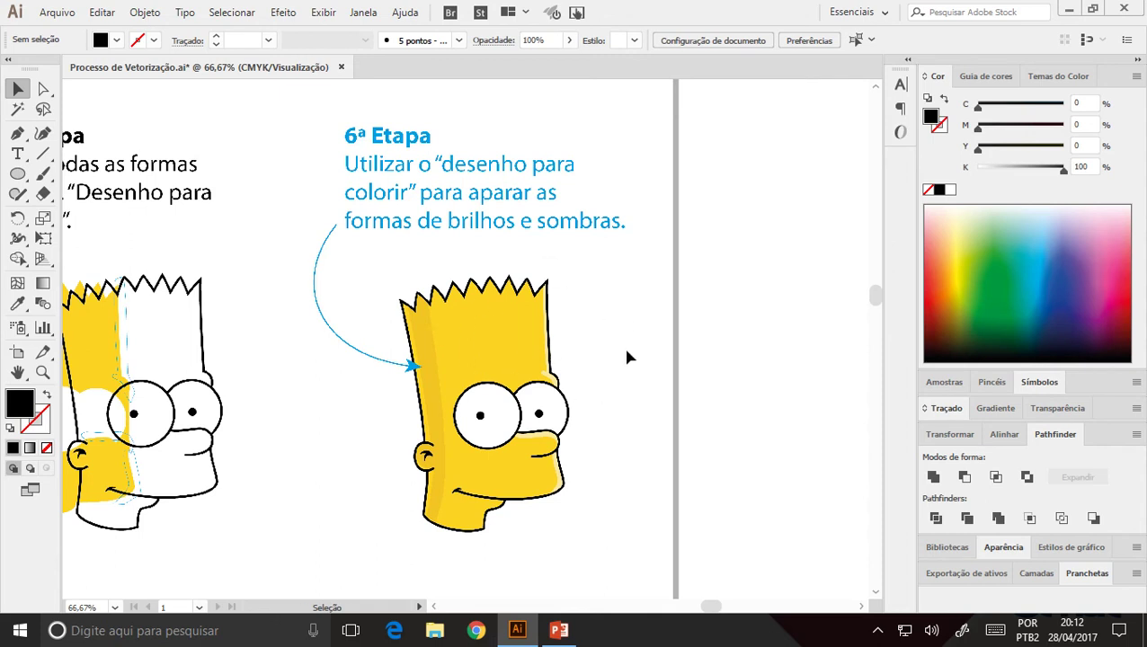
- Duplicate the right Bart head and place the copy further right on the board
{"action": "left_click_drag", "start_coordinate": [571, 524], "coordinate": [570, 366]}
{"action": "scroll", "coordinate": [522, 276], "scroll_direction": "down", "scroll_amount": 3}
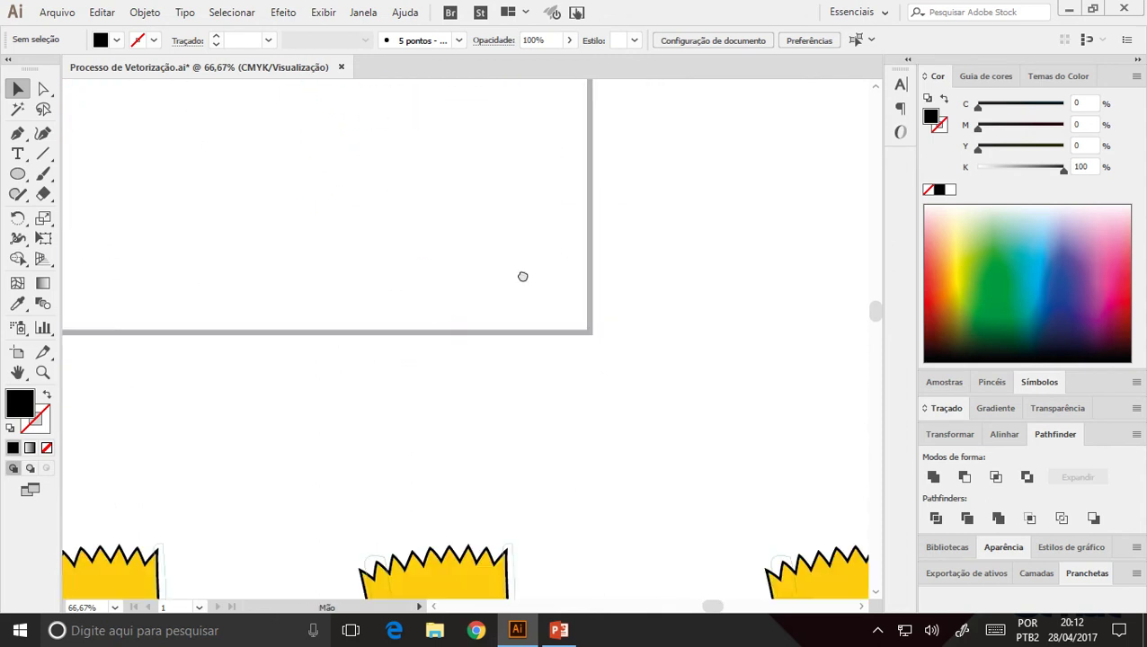
{"action": "scroll", "coordinate": [694, 456], "scroll_direction": "down", "scroll_amount": 2}
{"action": "scroll", "coordinate": [426, 187], "scroll_direction": "down", "scroll_amount": 5}
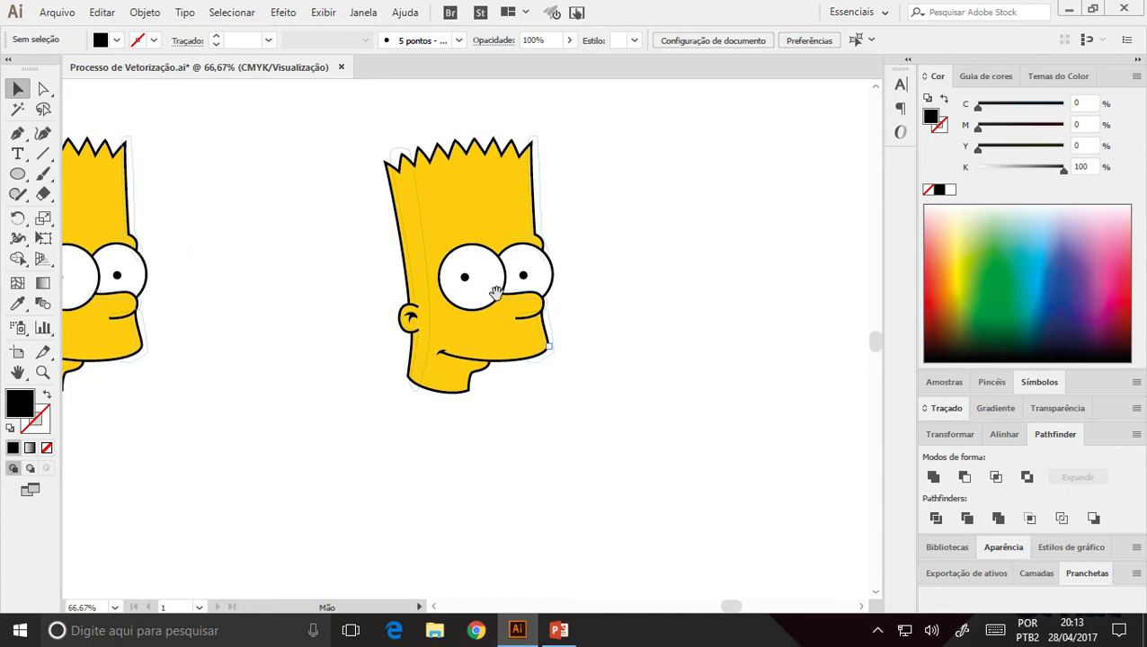
{"action": "key", "text": "ctrl+minus"}
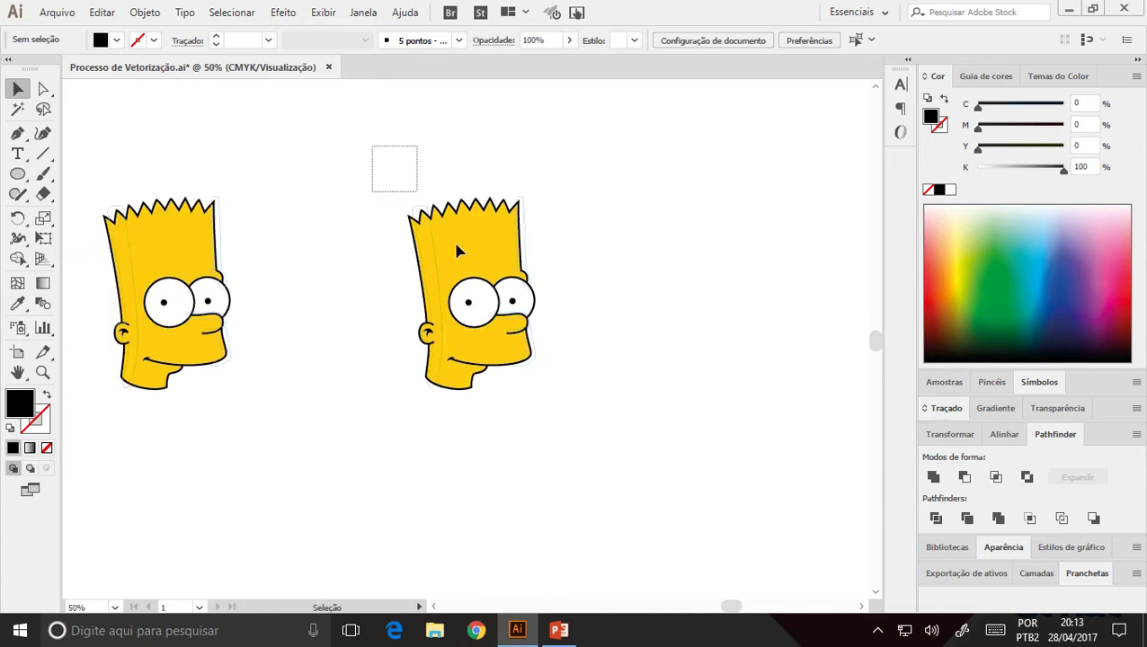
{"action": "left_click_drag", "start_coordinate": [385, 141], "coordinate": [520, 410]}
{"action": "left_click_drag", "start_coordinate": [468, 359], "coordinate": [785, 341]}
{"action": "left_click", "coordinate": [699, 447]}
- Zoom in on one Bart head and center it in view
{"action": "key", "text": "ctrl+minus"}
{"action": "key", "text": "ctrl+minus"}
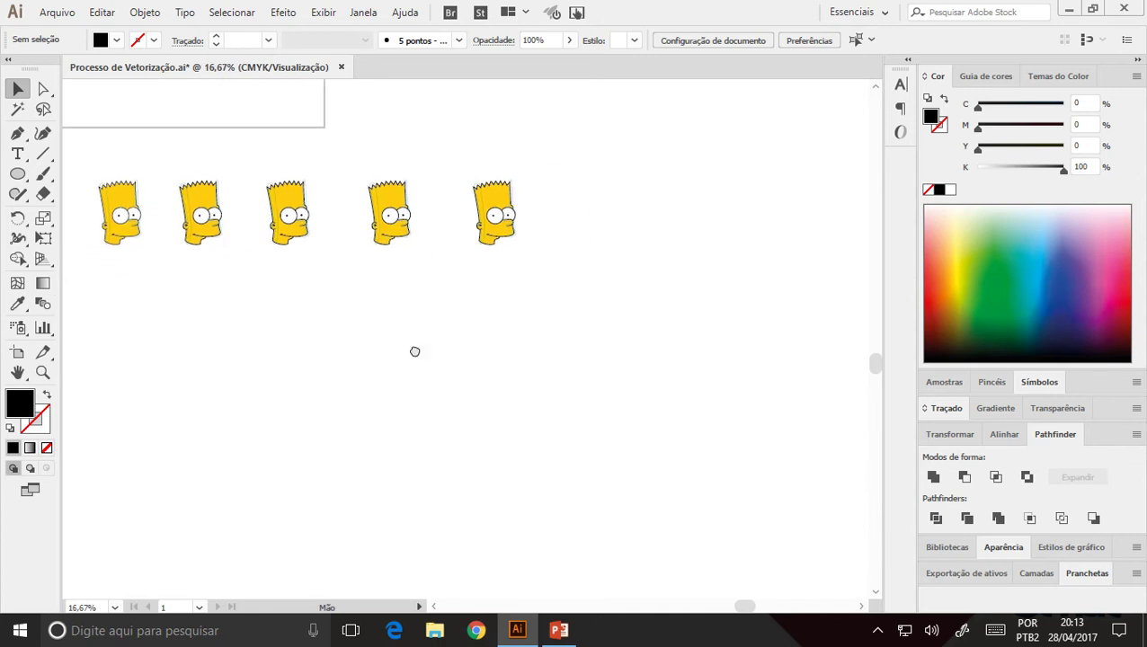
{"action": "left_click_drag", "start_coordinate": [412, 351], "coordinate": [547, 427]}
{"action": "left_click_drag", "start_coordinate": [643, 370], "coordinate": [535, 390]}
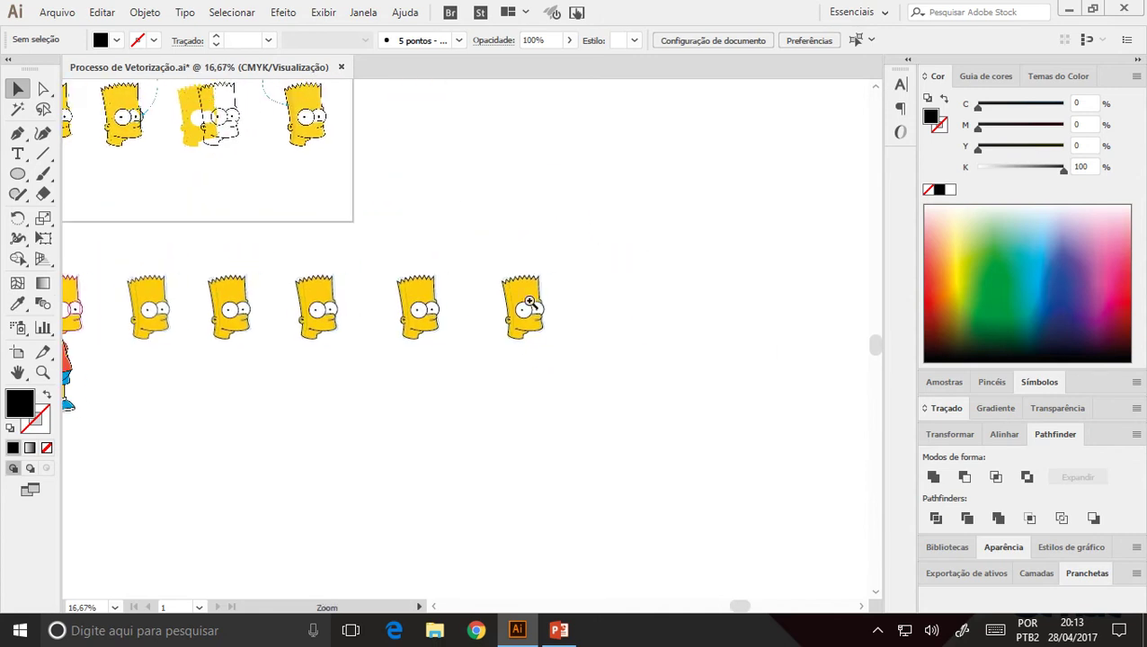
{"action": "left_click", "coordinate": [503, 352]}
{"action": "left_click", "coordinate": [500, 351]}
{"action": "left_click", "coordinate": [498, 350]}
{"action": "left_click", "coordinate": [498, 349]}
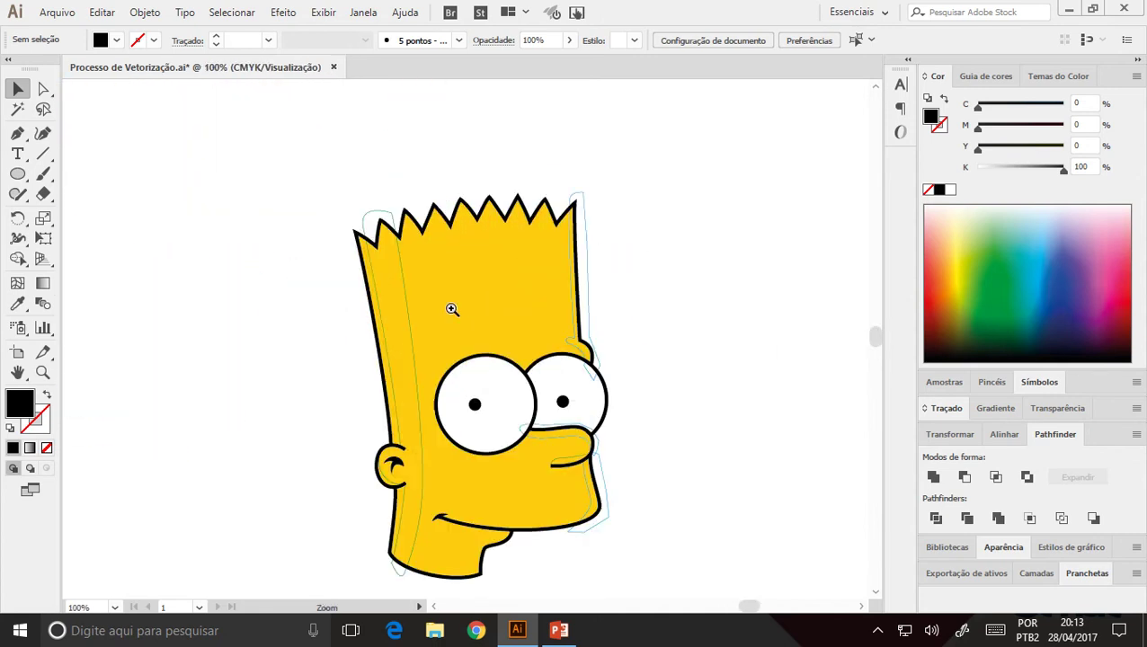
{"action": "mouse_move", "coordinate": [450, 310]}
{"action": "left_mouse_down"}
{"action": "mouse_move", "coordinate": [461, 266]}
{"action": "mouse_move", "coordinate": [483, 256]}
{"action": "left_mouse_up"}
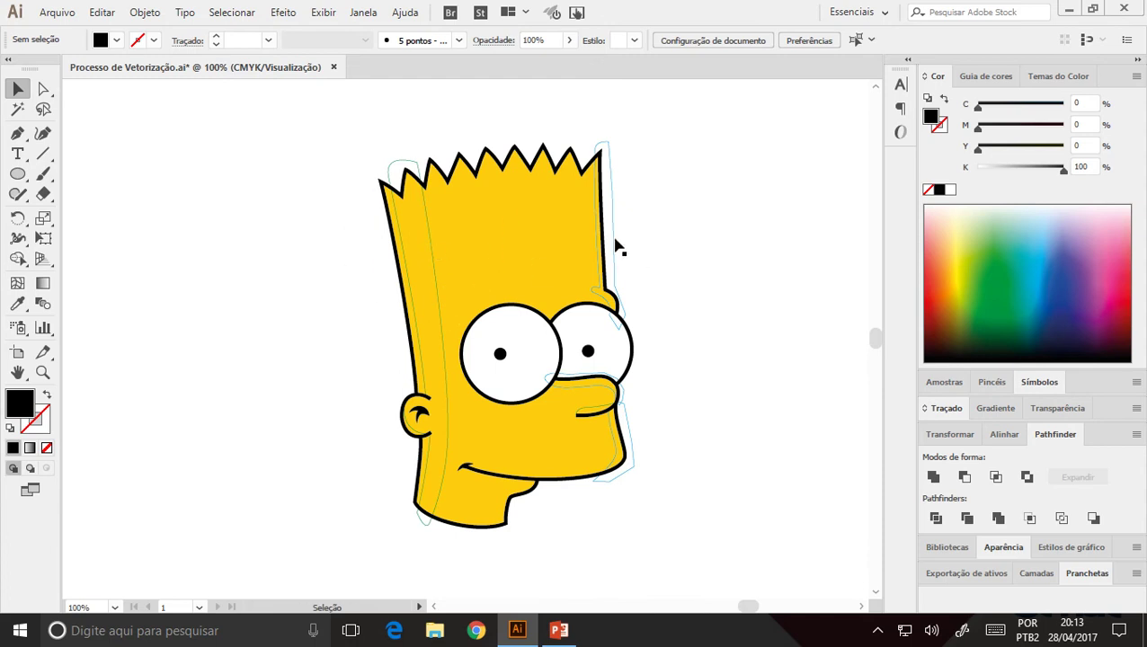
{"action": "left_click_drag", "start_coordinate": [484, 470], "coordinate": [501, 415]}
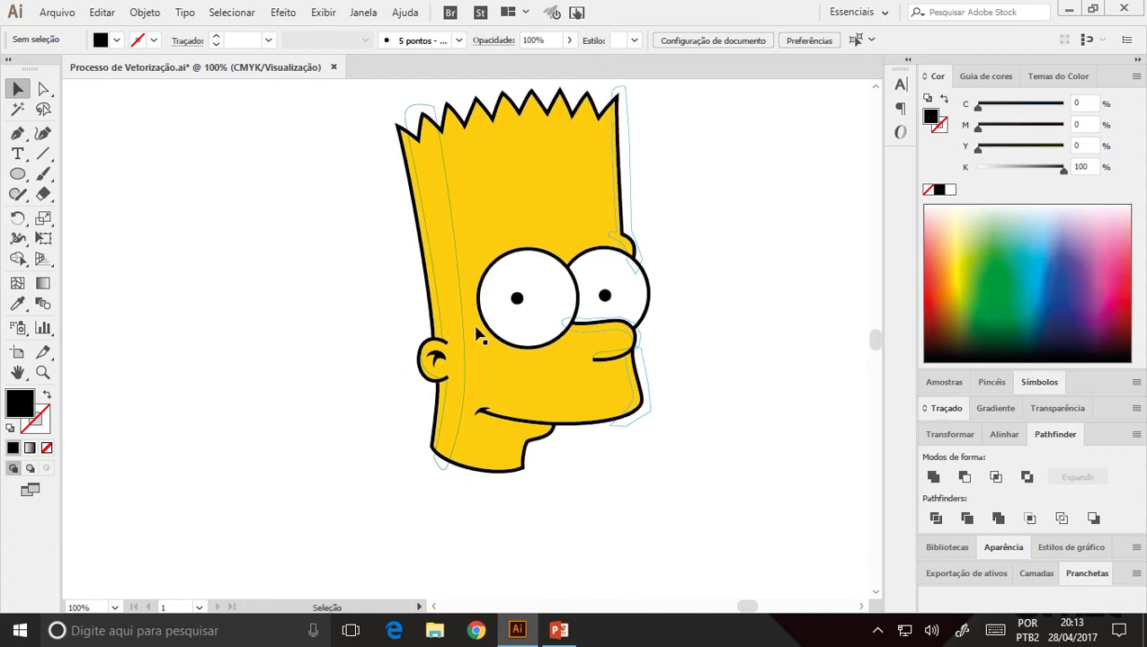
{"action": "left_click", "coordinate": [473, 249]}
{"action": "left_click", "coordinate": [398, 284]}
{"action": "left_click", "coordinate": [501, 222]}
{"action": "left_click", "coordinate": [436, 287]}
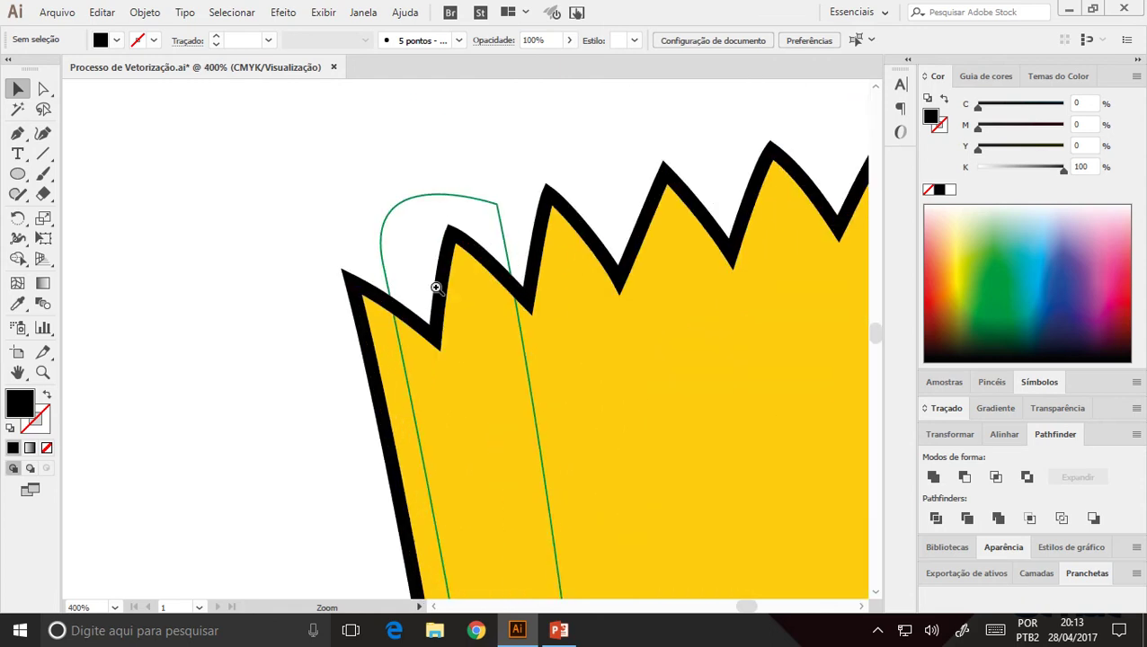
{"action": "left_click", "coordinate": [530, 315]}
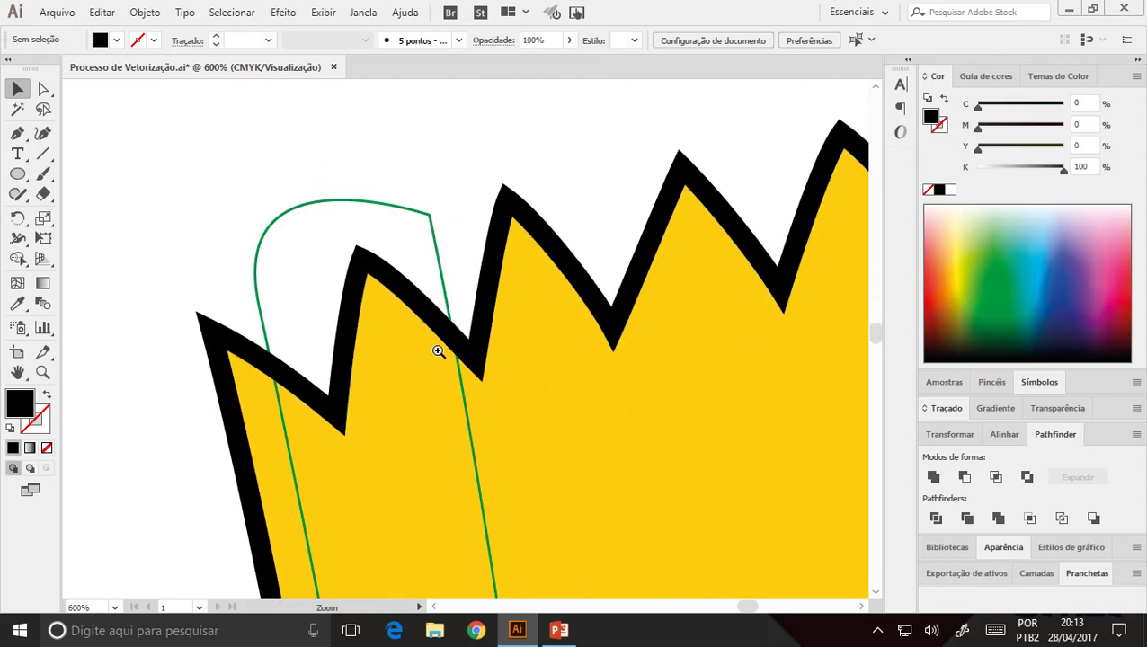
{"action": "left_click", "coordinate": [438, 350]}
{"action": "left_click", "coordinate": [482, 323]}
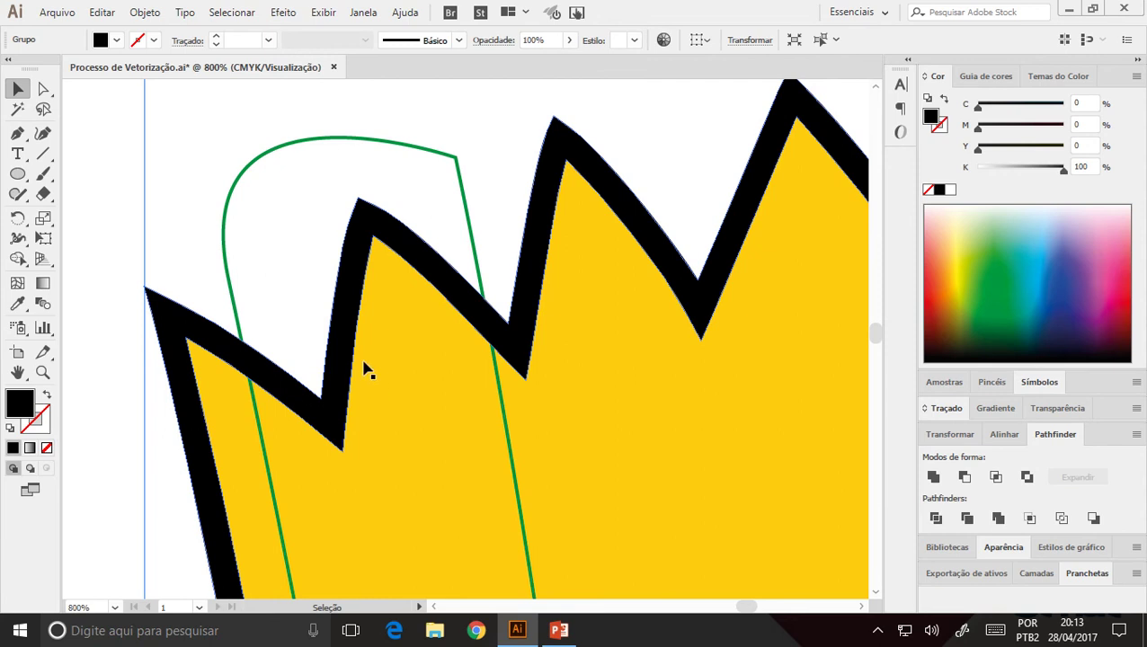
{"action": "key", "text": "ctrl+minus"}
{"action": "key", "text": "ctrl+minus"}
{"action": "key", "text": "ctrl+minus"}
{"action": "left_click_drag", "start_coordinate": [606, 383], "coordinate": [297, 334]}
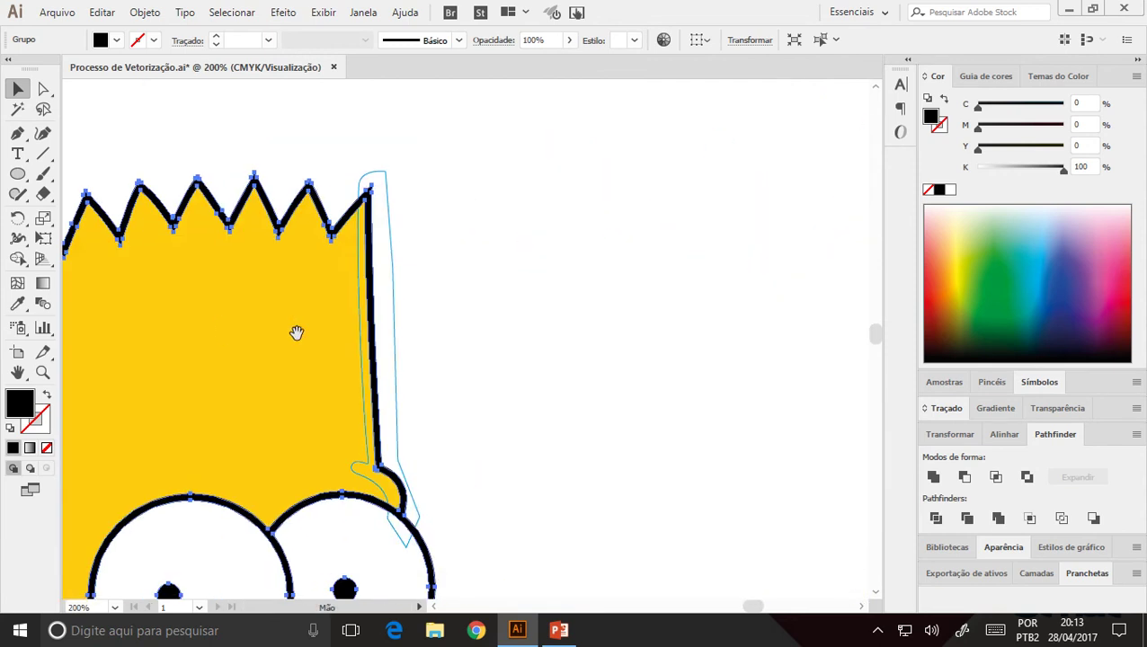
{"action": "key", "text": "ctrl+plus"}
{"action": "key", "text": "ctrl+plus"}
{"action": "key", "text": "ctrl+plus"}
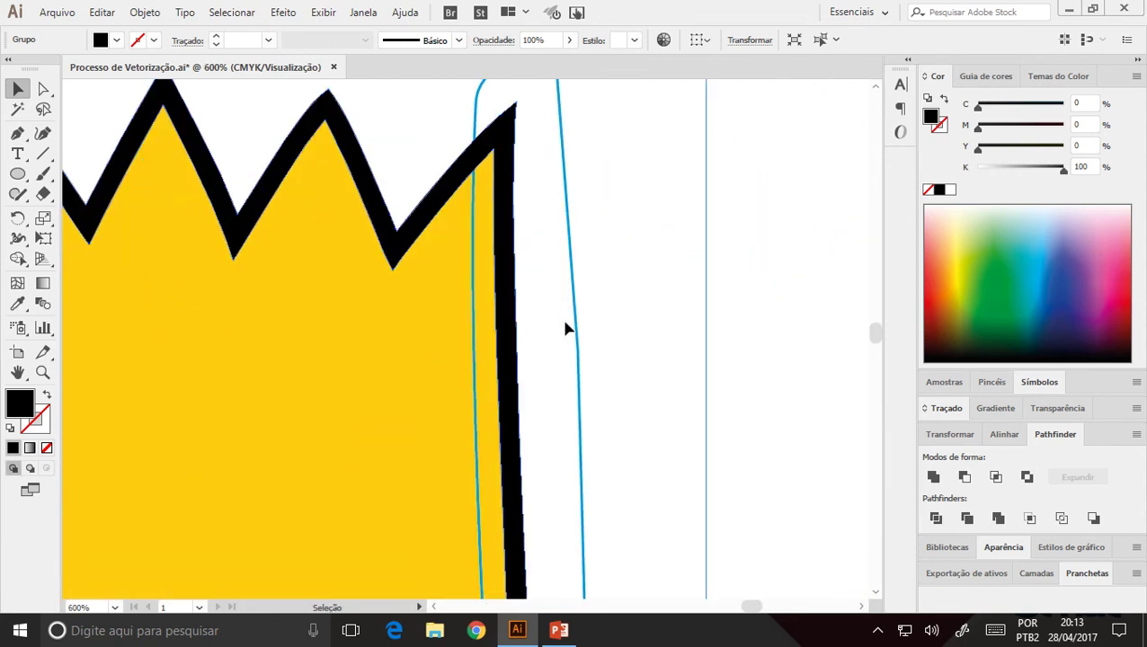
{"action": "left_click", "coordinate": [782, 395]}
{"action": "left_click", "coordinate": [503, 160]}
{"action": "key", "text": "a"}
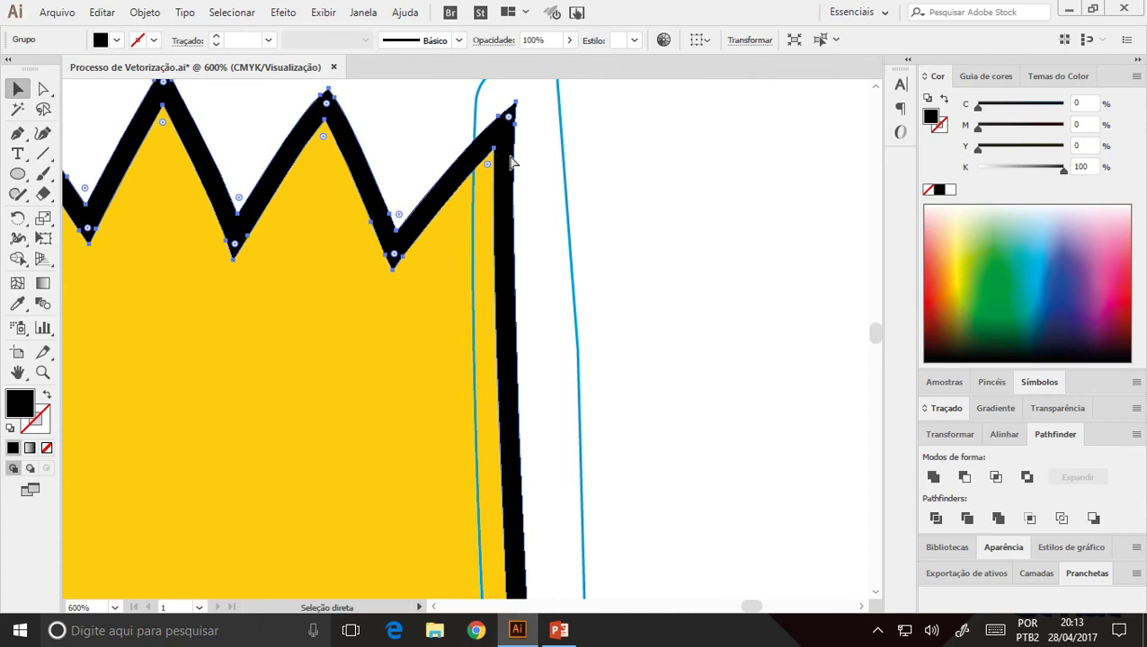
{"action": "key", "text": "ctrl+shift+a"}
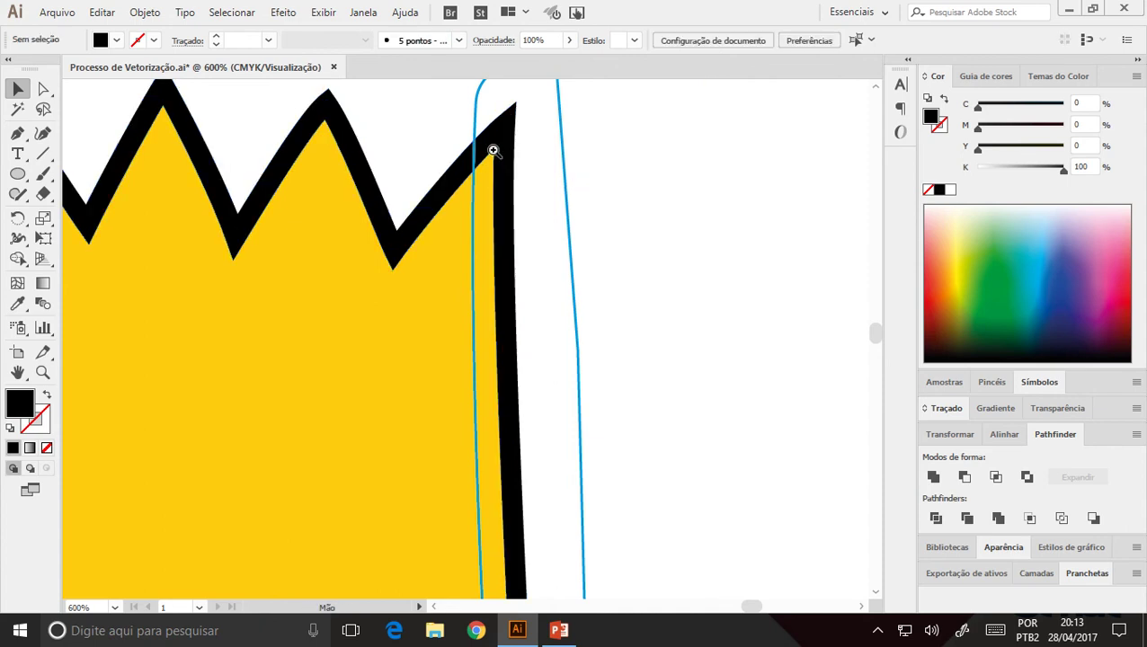
{"action": "left_click_drag", "start_coordinate": [440, 121], "coordinate": [531, 247]}
{"action": "left_click", "coordinate": [392, 217], "text": "ctrl+alt"}
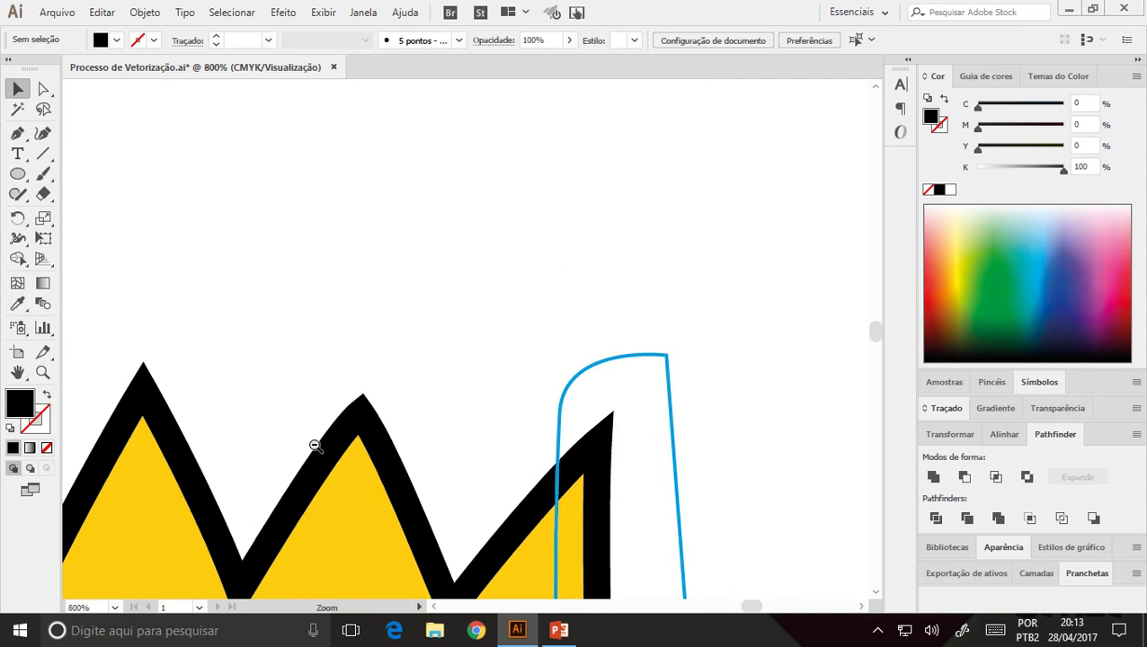
{"action": "left_click", "coordinate": [343, 460], "text": "ctrl+alt"}
{"action": "left_click", "coordinate": [425, 329], "text": "ctrl"}
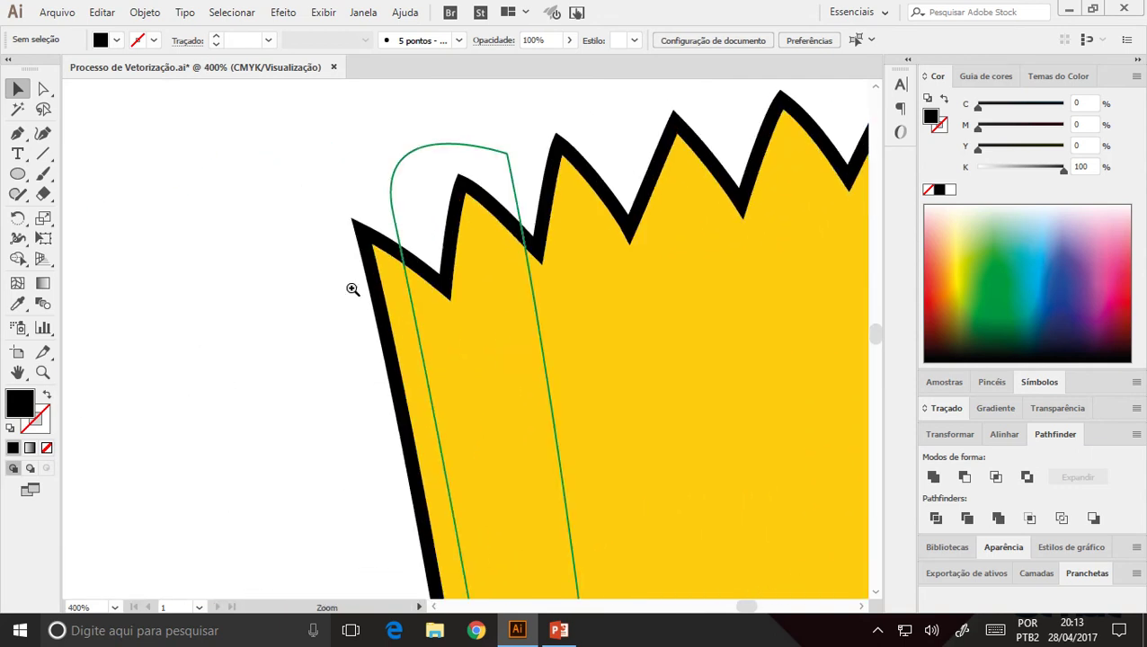
{"action": "left_click", "coordinate": [354, 289], "text": "ctrl"}
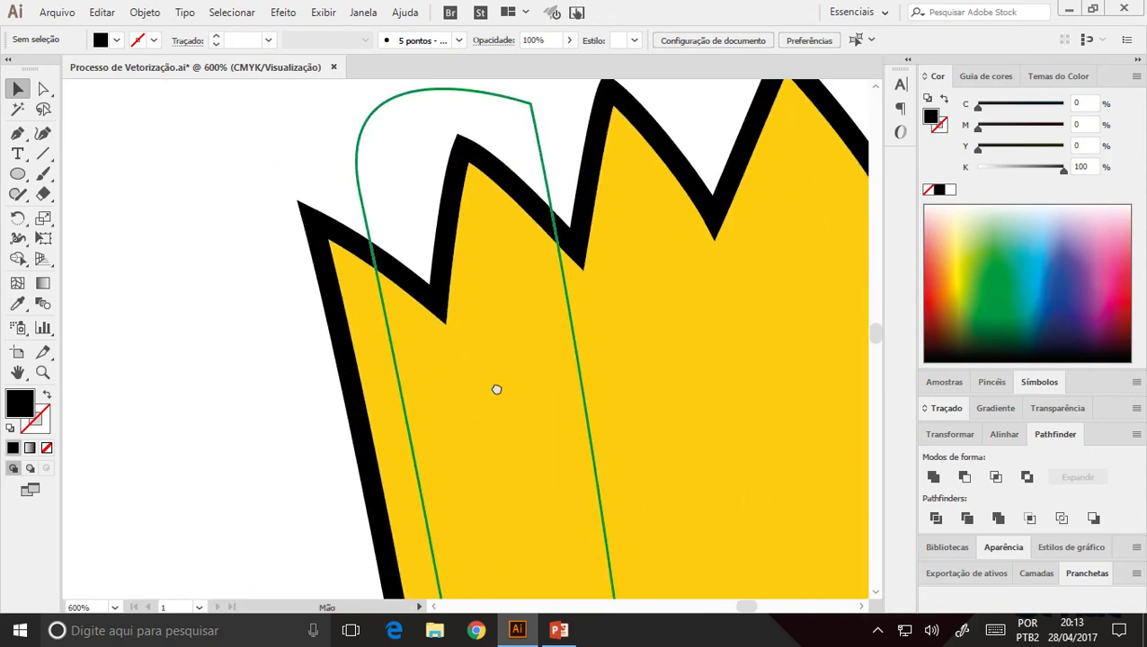
{"action": "left_click", "coordinate": [386, 366], "text": "ctrl+alt"}
{"action": "left_click_drag", "start_coordinate": [386, 366], "coordinate": [570, 392]}
{"action": "left_click", "coordinate": [341, 378], "text": "ctrl+alt"}
{"action": "left_click", "coordinate": [417, 393], "text": "ctrl+alt"}
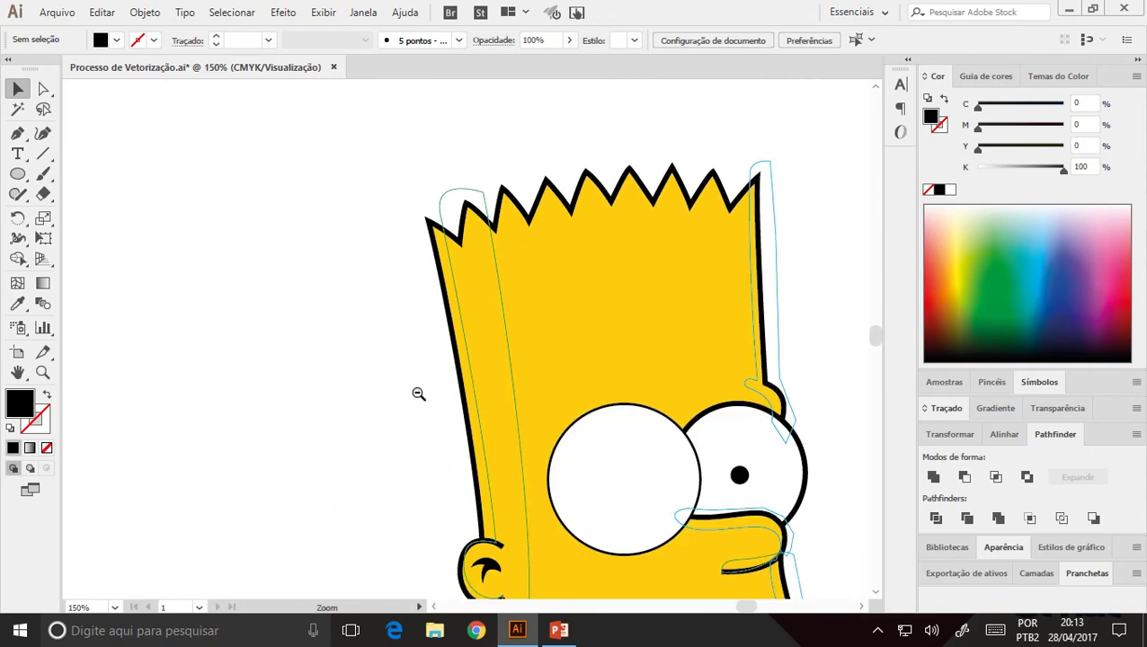
{"action": "left_click", "coordinate": [524, 214]}
{"action": "left_click_drag", "start_coordinate": [627, 396], "coordinate": [533, 251]}
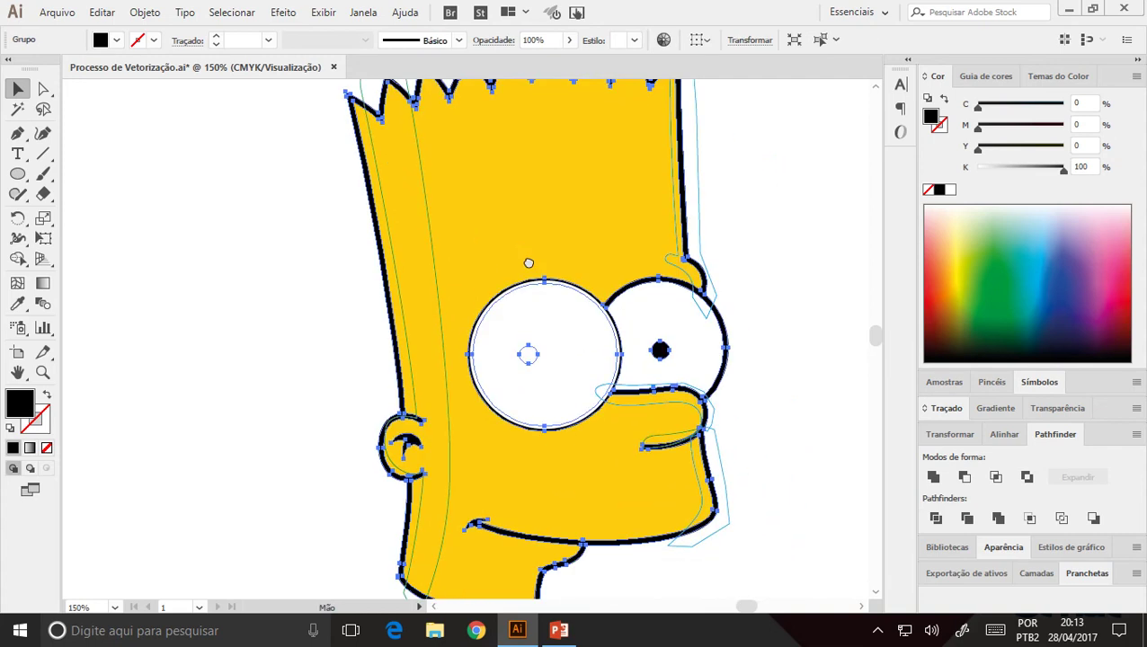
{"action": "left_click_drag", "start_coordinate": [384, 285], "coordinate": [377, 378]}
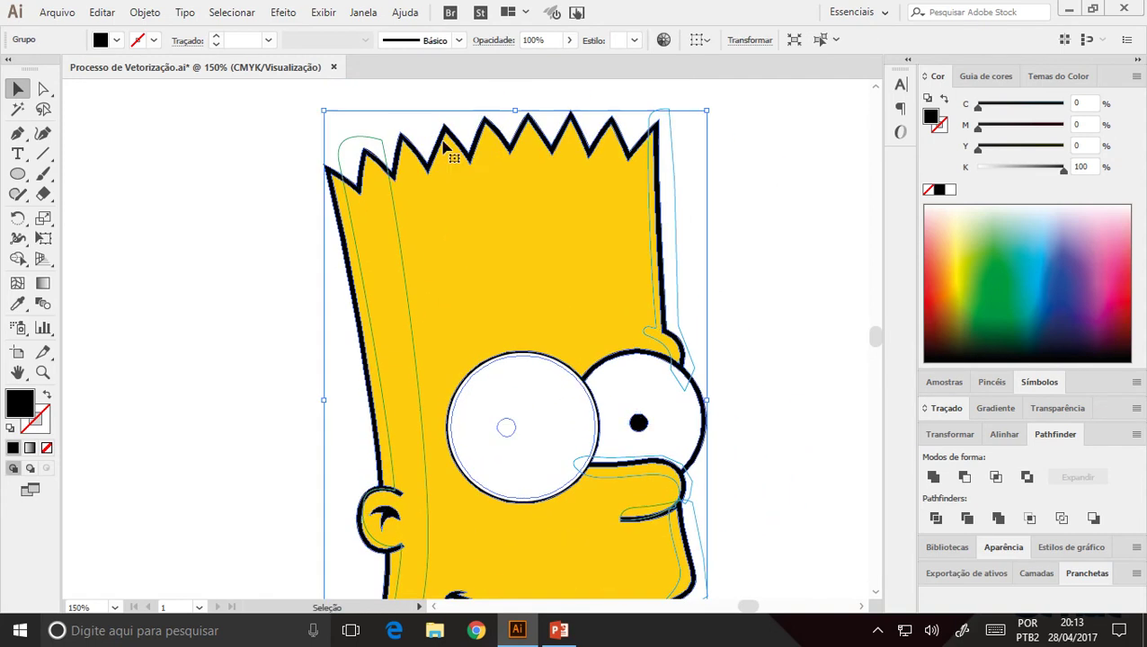
- Bring the black outline group to the front with Organizar > Trazer para a frente
{"action": "right_click", "coordinate": [409, 147]}
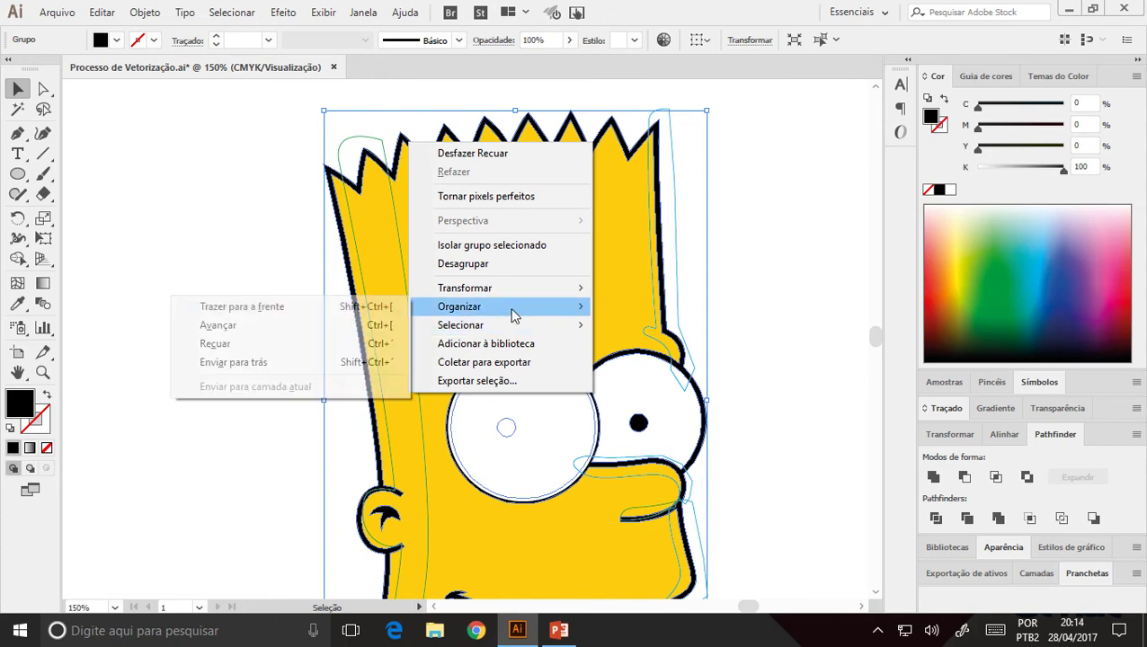
{"action": "mouse_move", "coordinate": [459, 306]}
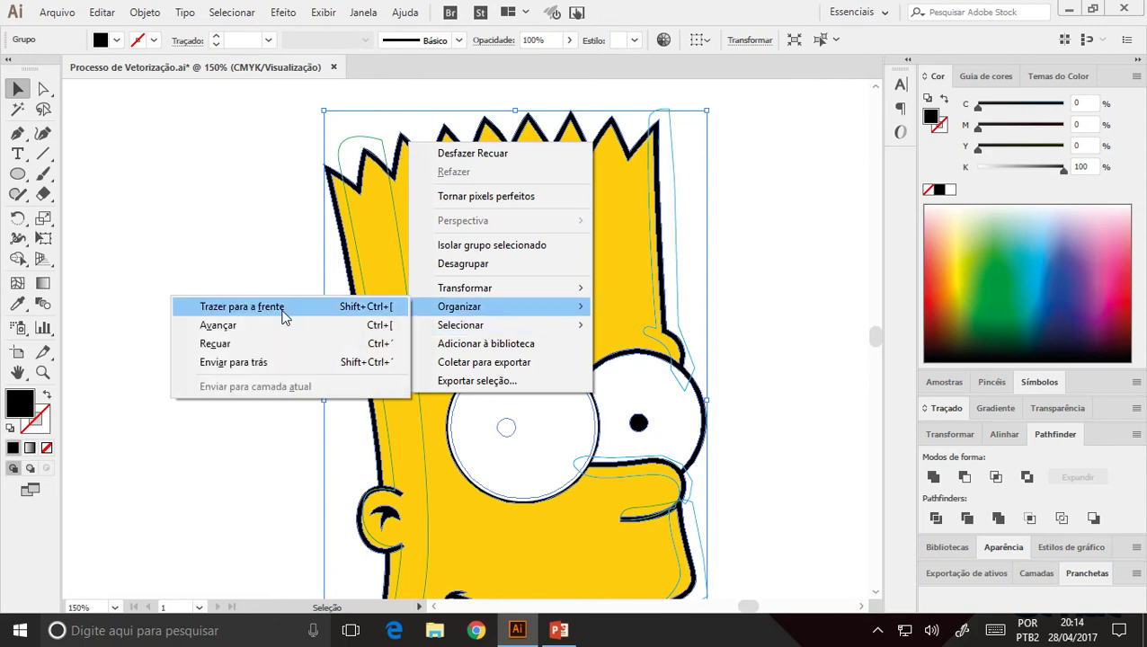
{"action": "left_click", "coordinate": [283, 315]}
{"action": "left_click", "coordinate": [235, 445]}
- Drag the outline off the fill to check its stacking, then undo the move
{"action": "left_click_drag", "start_coordinate": [261, 464], "coordinate": [205, 310]}
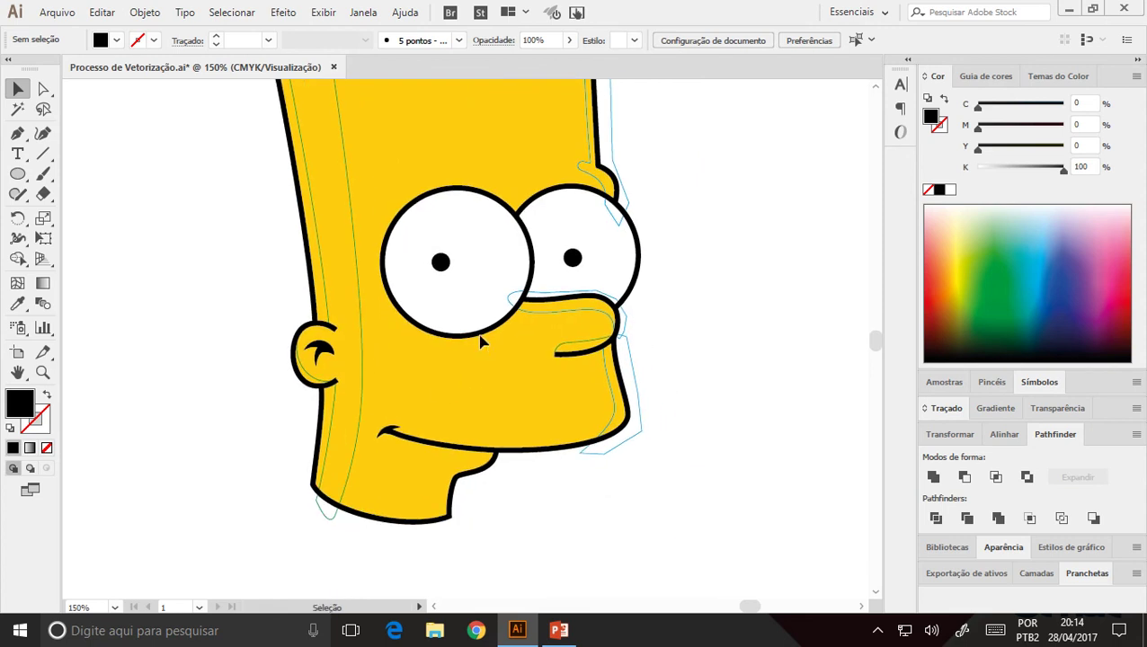
{"action": "left_click_drag", "start_coordinate": [481, 342], "coordinate": [593, 416]}
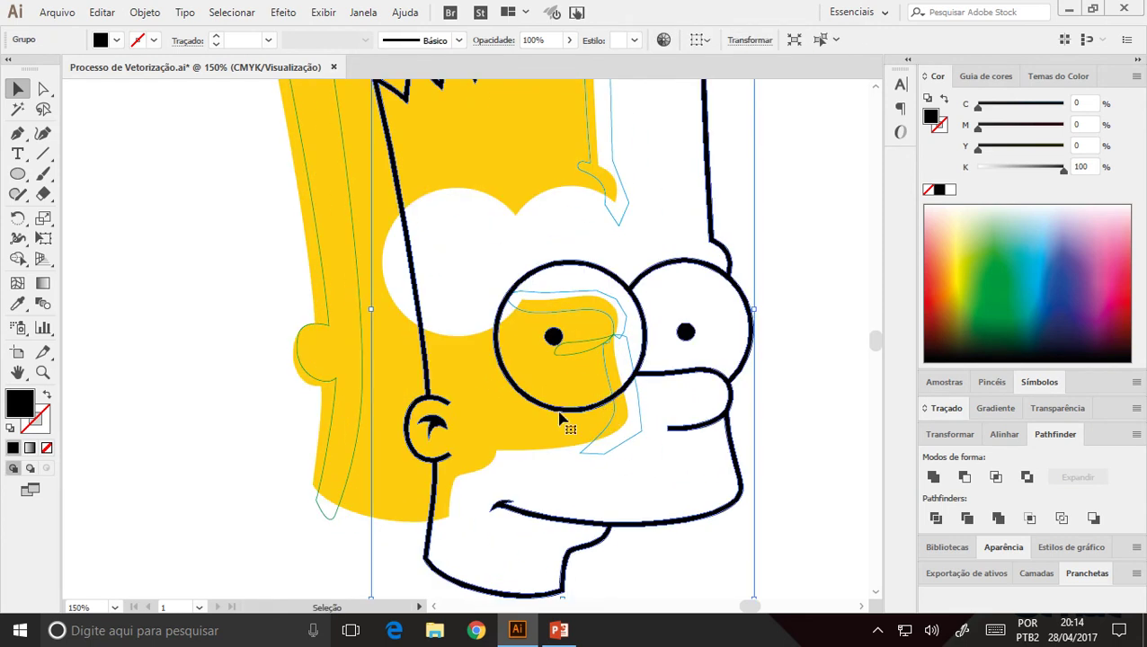
{"action": "key", "text": "ctrl+z"}
{"action": "left_click", "coordinate": [670, 332]}
{"action": "left_click_drag", "start_coordinate": [492, 233], "coordinate": [492, 350]}
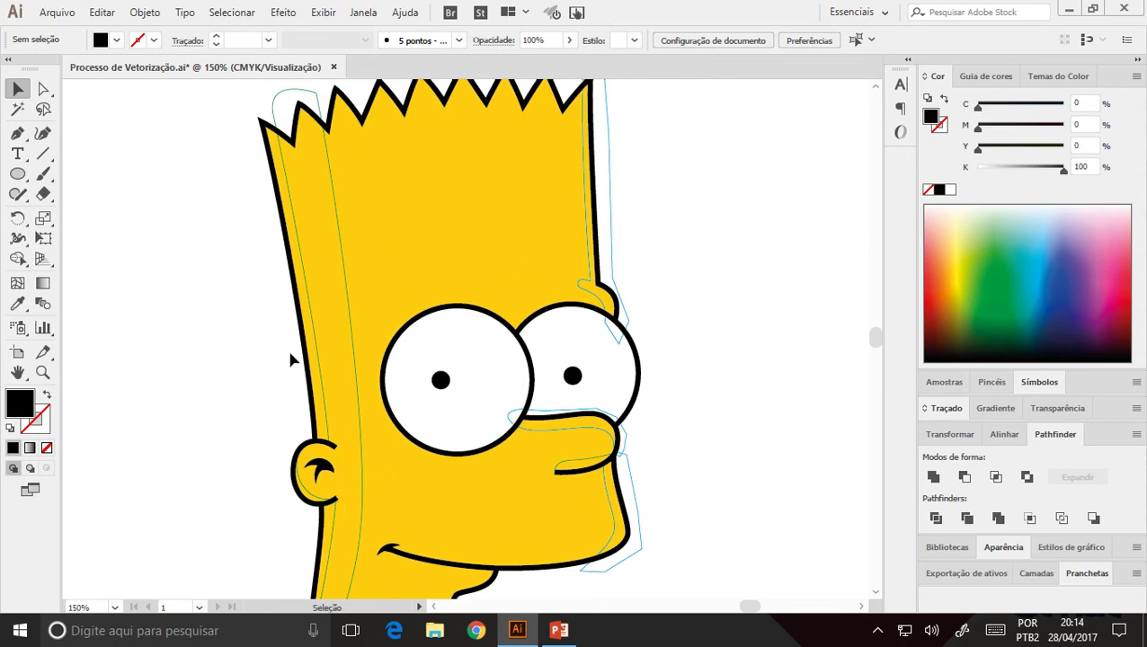
- Select the pale left hair strip, pick the Eyedropper, and center the reference Bart in view
{"action": "scroll", "coordinate": [323, 269], "scroll_direction": "up", "scroll_amount": 2}
{"action": "scroll", "coordinate": [324, 270], "scroll_direction": "left", "scroll_amount": 2}
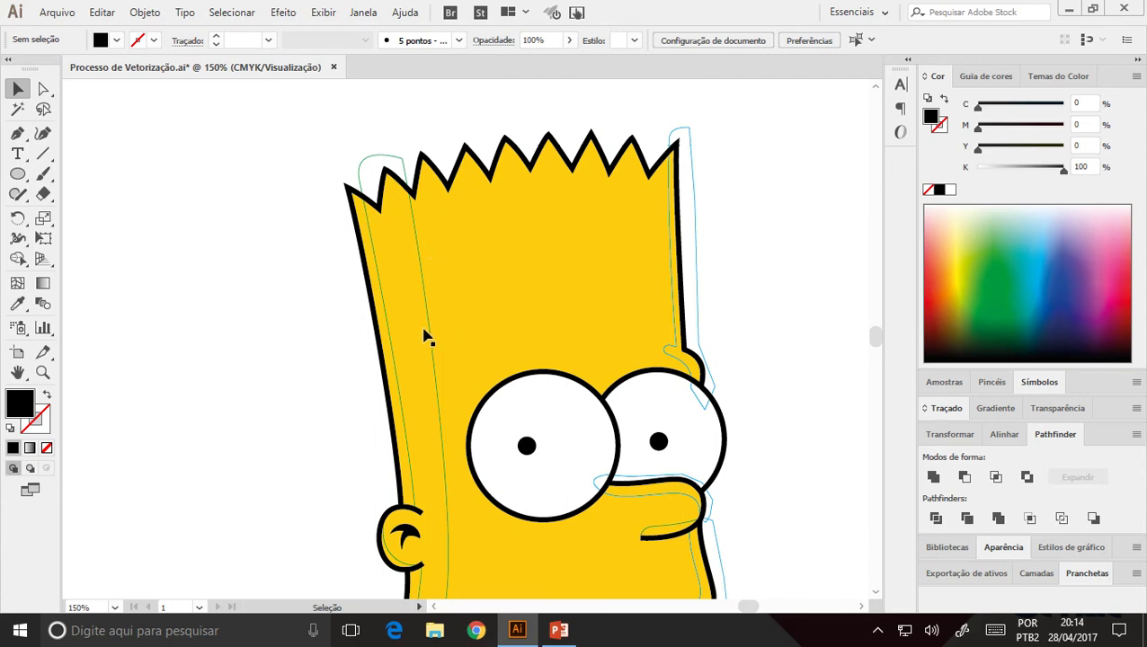
{"action": "left_click", "coordinate": [422, 263]}
{"action": "key", "text": "ctrl+minus"}
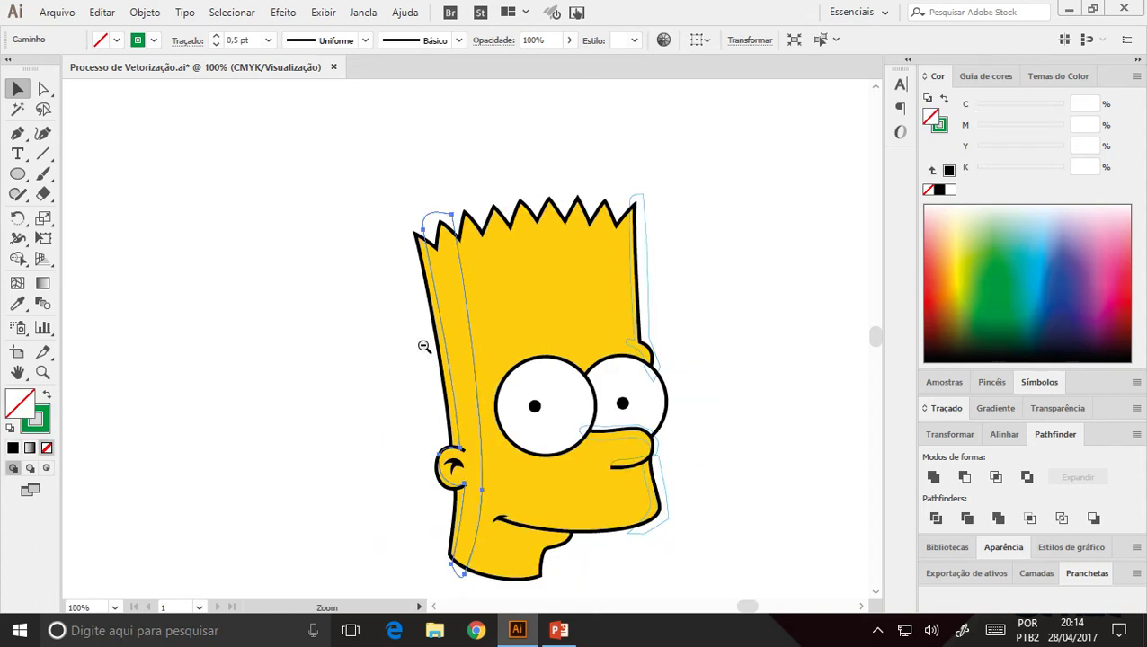
{"action": "key", "text": "ctrl+minus"}
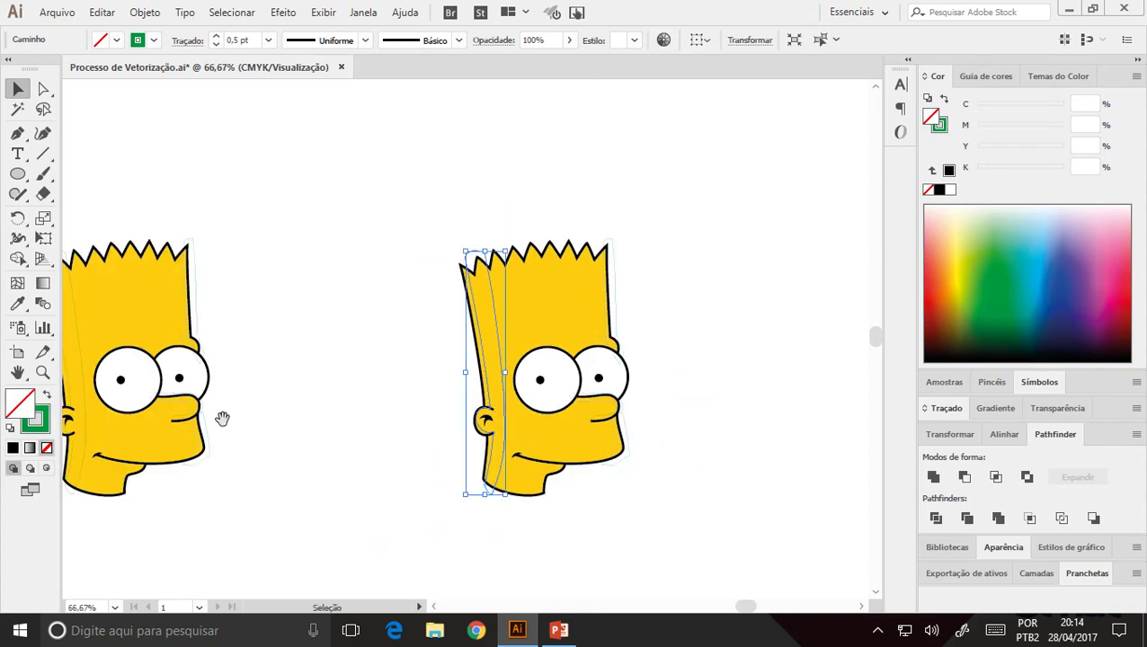
{"action": "left_click_drag", "start_coordinate": [222, 419], "coordinate": [616, 432]}
{"action": "left_click_drag", "start_coordinate": [458, 369], "coordinate": [209, 388]}
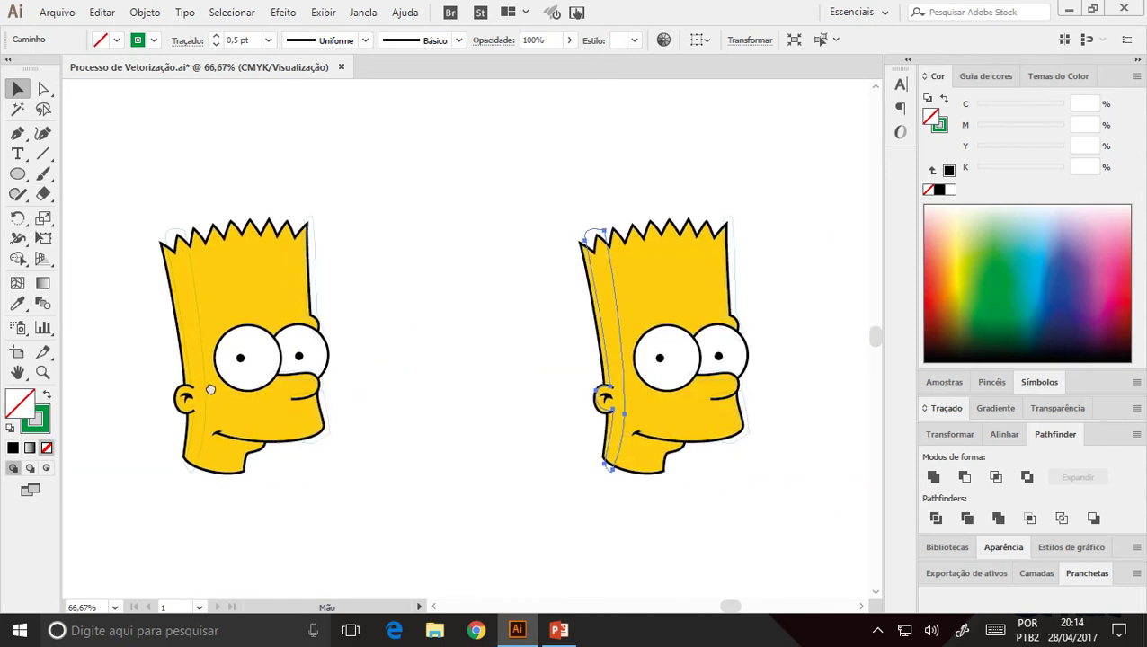
{"action": "left_click", "coordinate": [18, 305]}
{"action": "mouse_move", "coordinate": [342, 440]}
{"action": "left_mouse_down"}
{"action": "mouse_move", "coordinate": [522, 435]}
{"action": "mouse_move", "coordinate": [420, 447]}
{"action": "mouse_move", "coordinate": [356, 430]}
{"action": "mouse_move", "coordinate": [633, 409]}
{"action": "left_mouse_up"}
{"action": "mouse_move", "coordinate": [369, 368]}
{"action": "left_mouse_down"}
{"action": "mouse_move", "coordinate": [558, 387]}
{"action": "mouse_move", "coordinate": [588, 378]}
{"action": "left_mouse_up"}
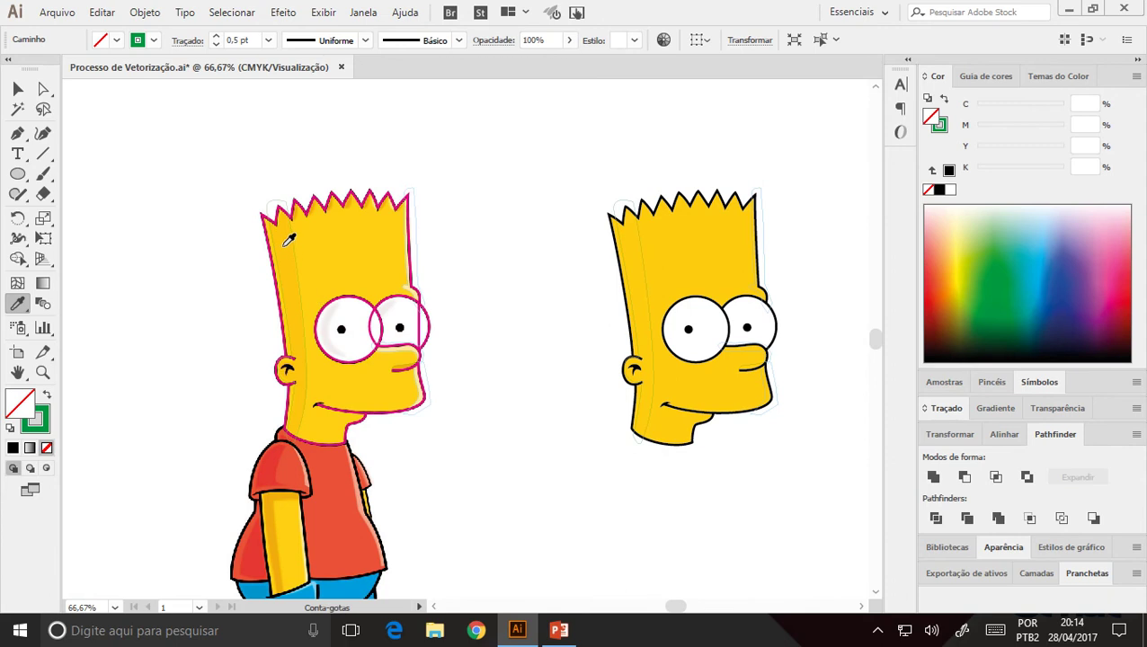
{"action": "left_click", "coordinate": [288, 239]}
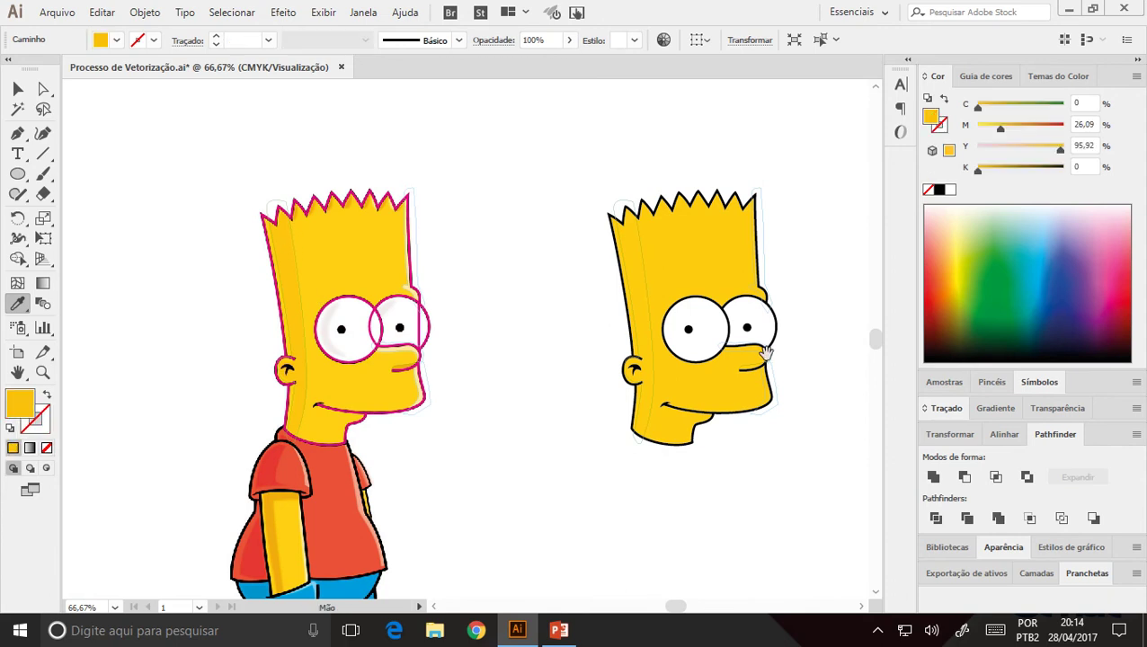
{"action": "mouse_move", "coordinate": [764, 352]}
{"action": "left_mouse_down"}
{"action": "mouse_move", "coordinate": [243, 354]}
{"action": "mouse_move", "coordinate": [575, 359]}
{"action": "mouse_move", "coordinate": [389, 360]}
{"action": "mouse_move", "coordinate": [735, 348]}
{"action": "mouse_move", "coordinate": [451, 302]}
{"action": "left_mouse_up"}
{"action": "left_click", "coordinate": [451, 302]}
{"action": "left_click", "coordinate": [464, 335]}
{"action": "left_click", "coordinate": [409, 253]}
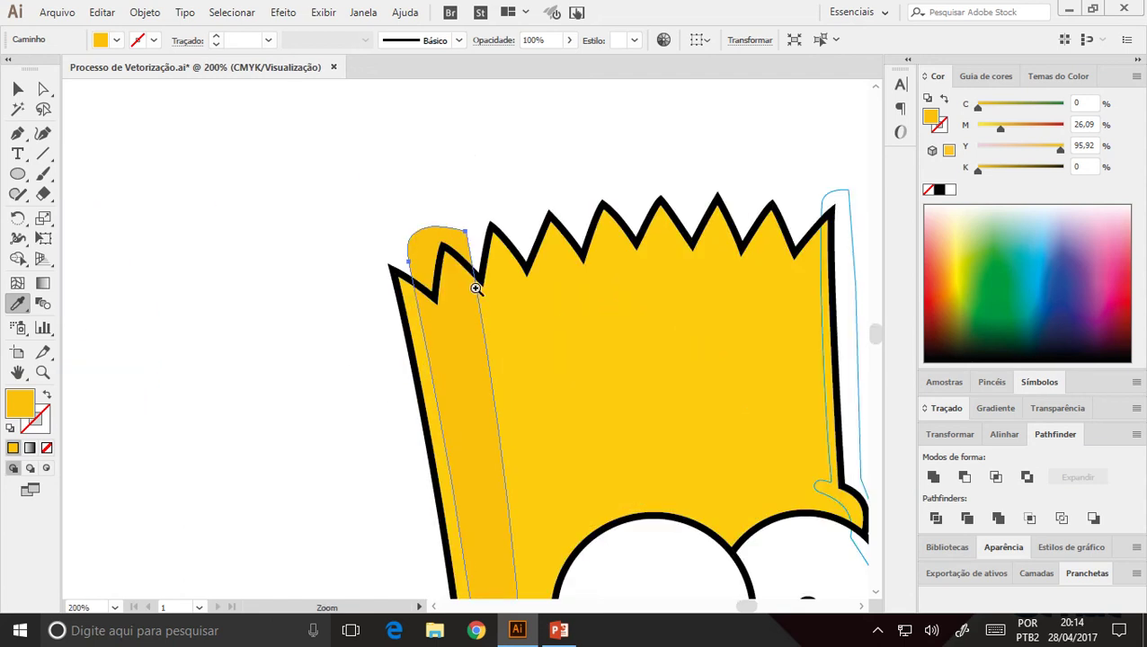
{"action": "left_click", "coordinate": [474, 287]}
{"action": "left_click", "coordinate": [440, 295]}
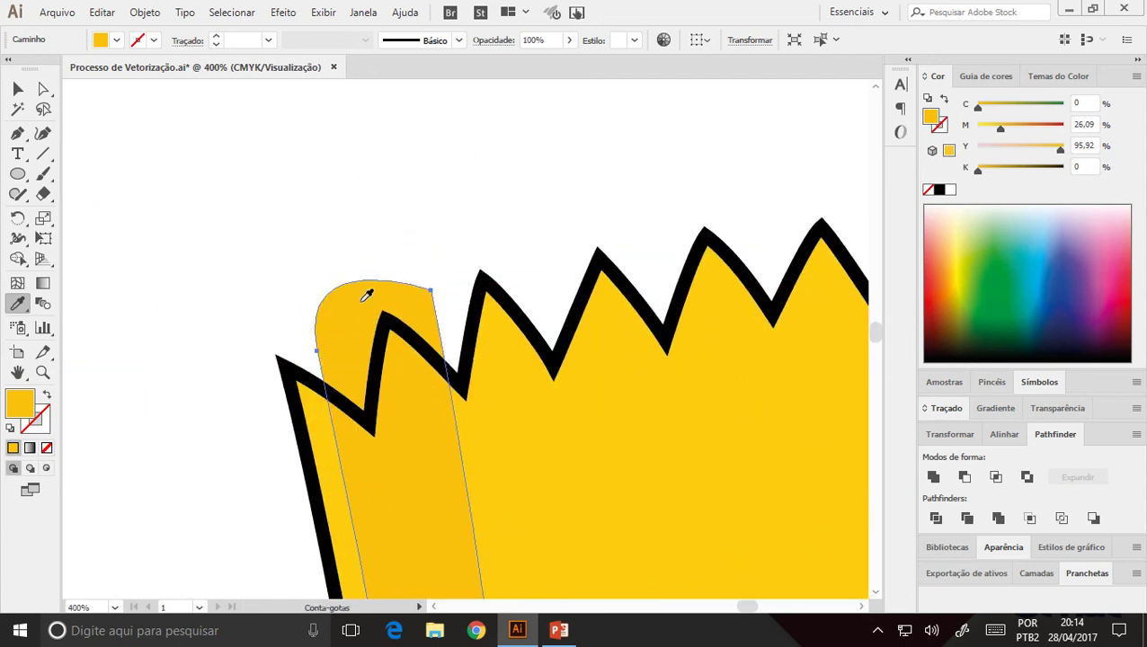
{"action": "scroll", "coordinate": [346, 368], "scroll_direction": "down", "scroll_amount": 3}
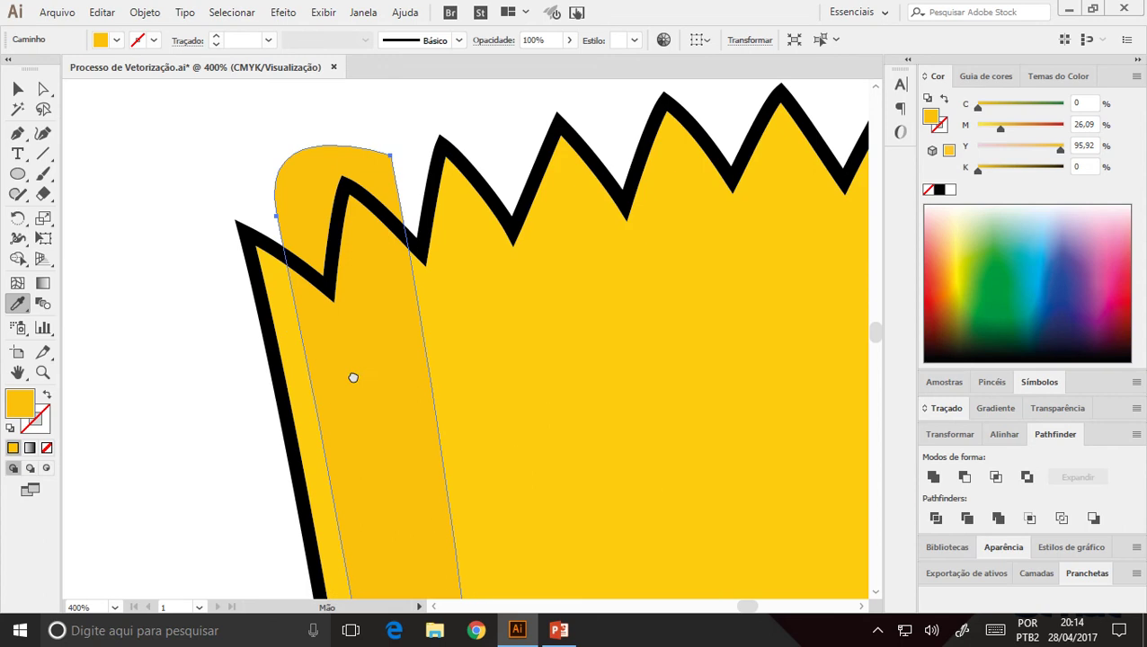
{"action": "left_click_drag", "start_coordinate": [456, 423], "coordinate": [437, 303]}
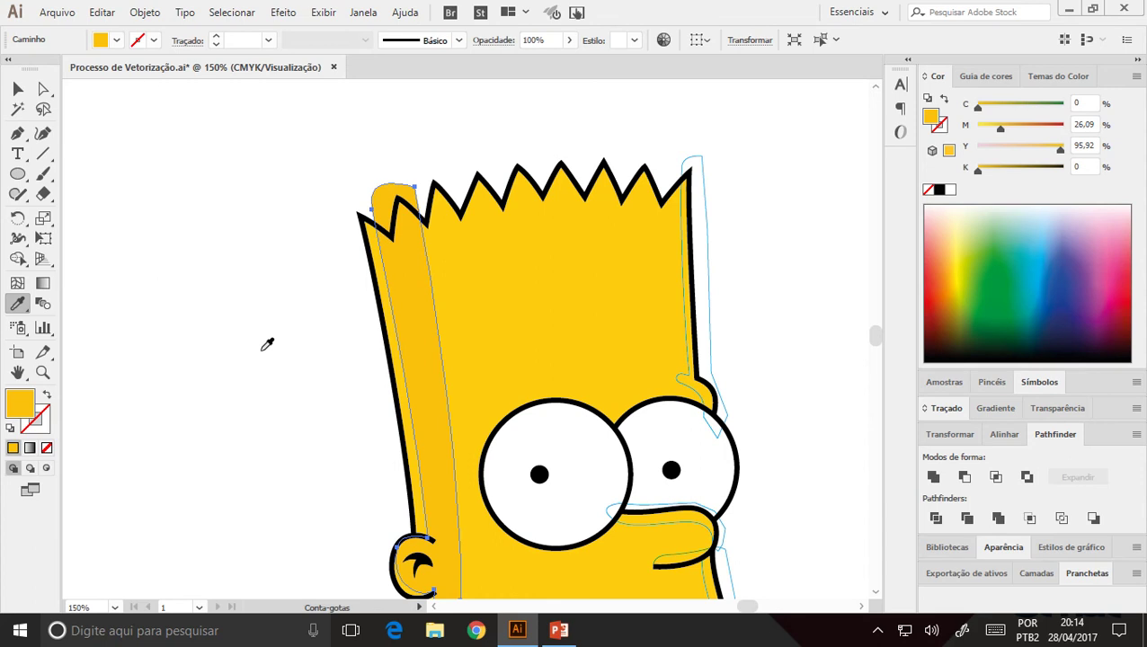
{"action": "scroll", "coordinate": [478, 245], "scroll_direction": "down", "scroll_amount": 2}
{"action": "scroll", "coordinate": [478, 245], "scroll_direction": "right", "scroll_amount": 2}
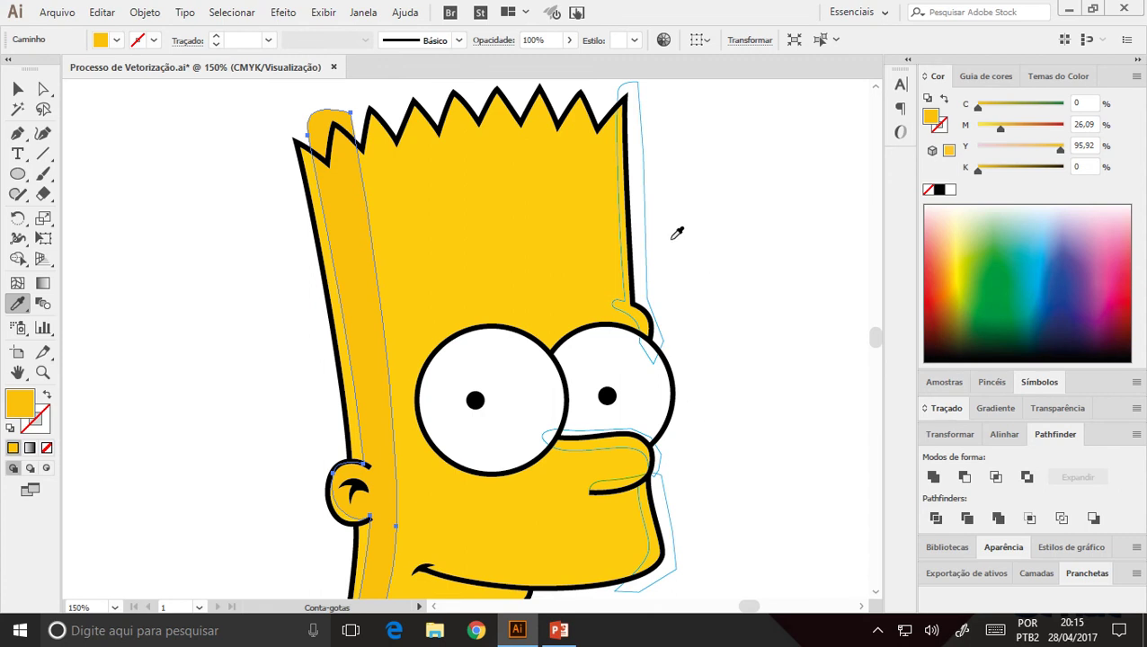
{"action": "key", "text": "ctrl"}
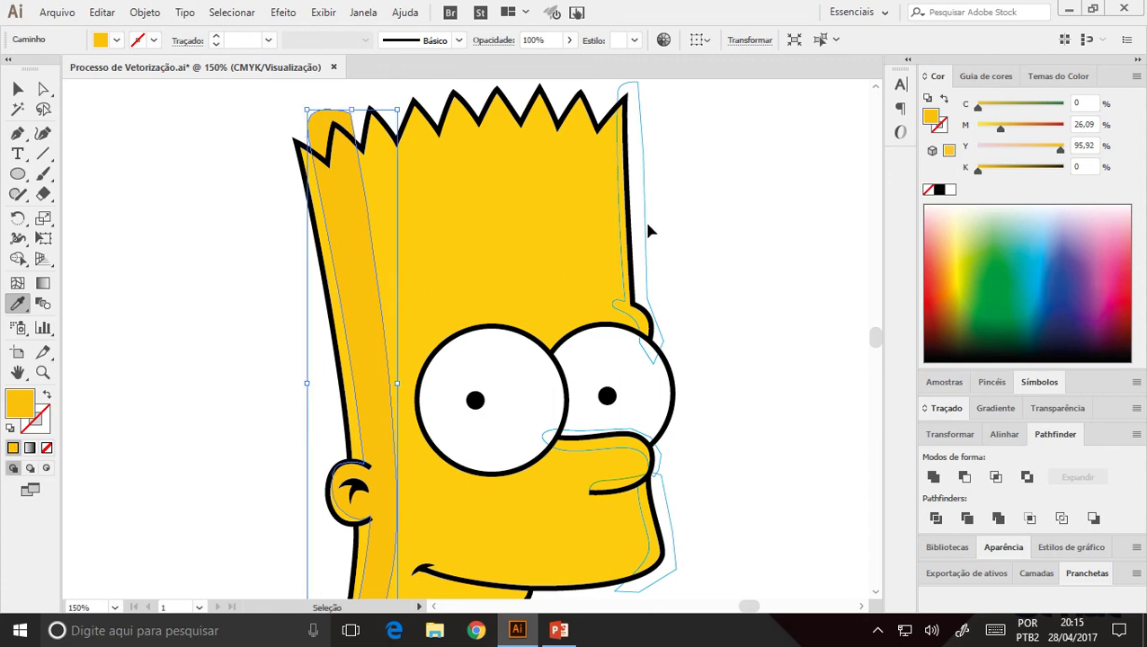
- Select the thin outlines along the right hair edge, nose and chin together
{"action": "left_click", "coordinate": [645, 206], "text": "ctrl"}
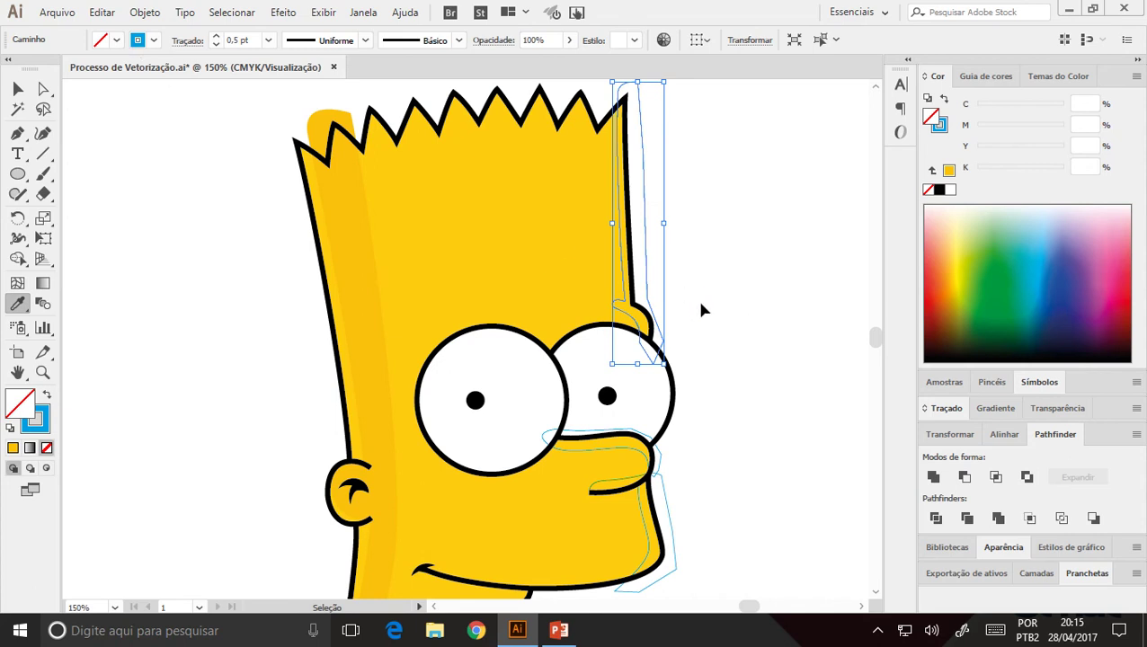
{"action": "key", "text": "shift"}
{"action": "left_click", "coordinate": [662, 464], "text": "ctrl+shift"}
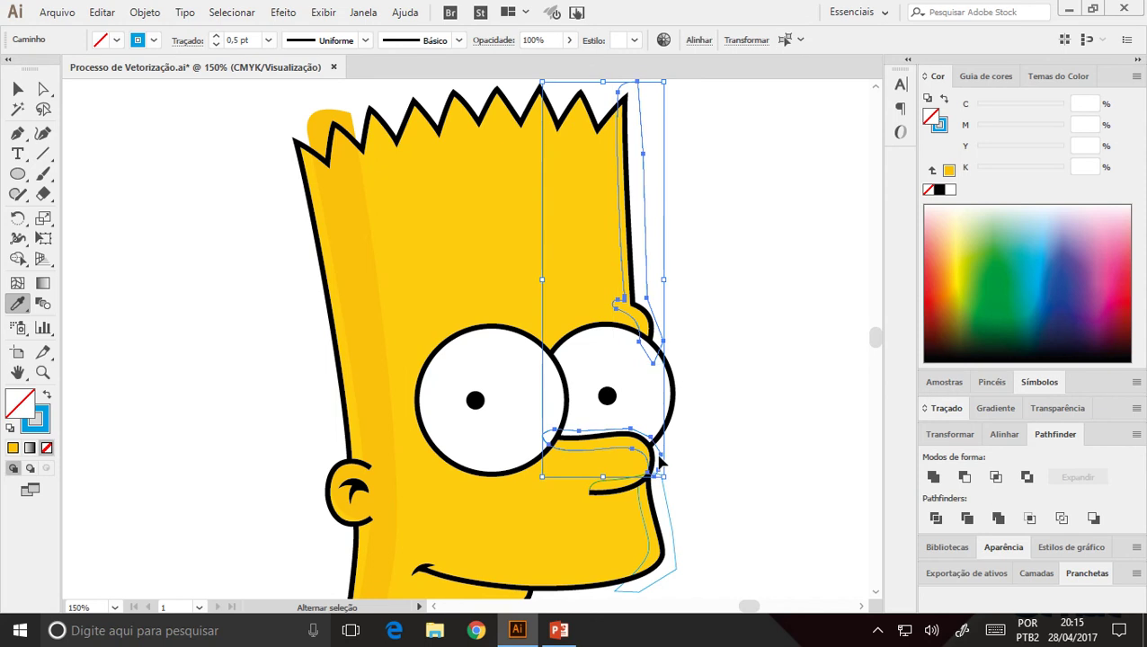
{"action": "left_click", "coordinate": [667, 514], "text": "ctrl+shift"}
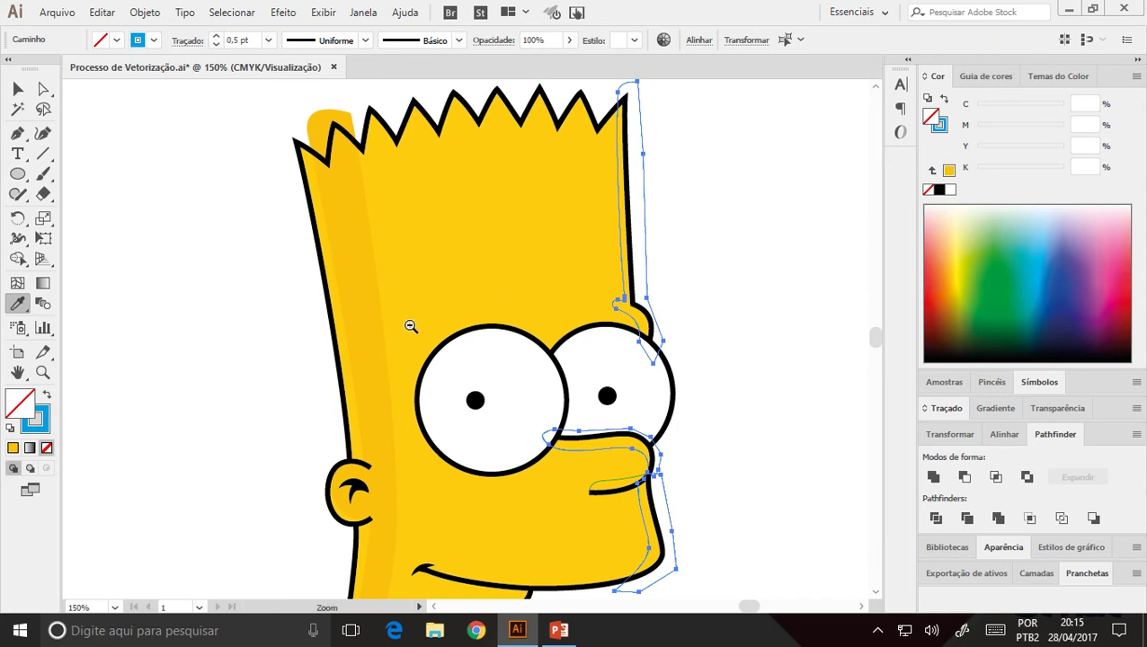
{"action": "key", "text": "ctrl+minus"}
{"action": "key", "text": "ctrl+minus"}
{"action": "mouse_move", "coordinate": [241, 371]}
{"action": "left_mouse_down"}
{"action": "mouse_move", "coordinate": [333, 347]}
{"action": "mouse_move", "coordinate": [256, 342]}
{"action": "mouse_move", "coordinate": [472, 335]}
{"action": "left_mouse_up"}
{"action": "left_click_drag", "start_coordinate": [256, 335], "coordinate": [558, 328]}
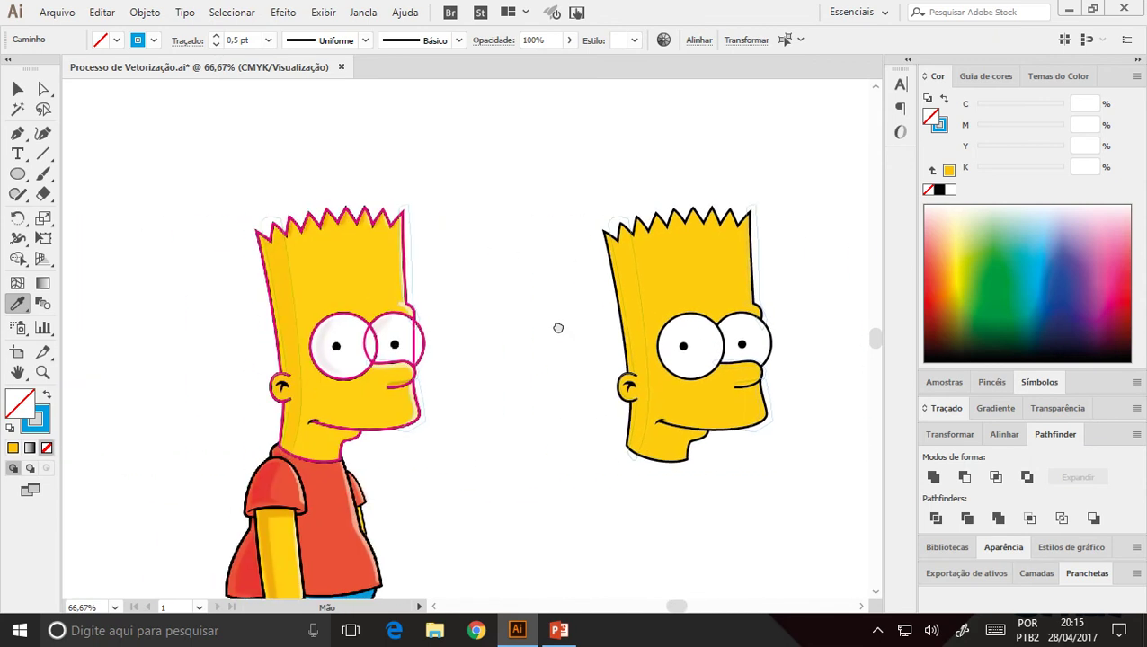
- Fill the selected outlines with the reference Bart's pale highlight yellow using the Eyedropper
{"action": "left_click", "coordinate": [402, 400], "text": "ctrl"}
{"action": "left_click", "coordinate": [469, 409], "text": "ctrl"}
{"action": "left_click", "coordinate": [460, 252], "text": "ctrl"}
{"action": "left_click", "coordinate": [460, 252], "text": "ctrl"}
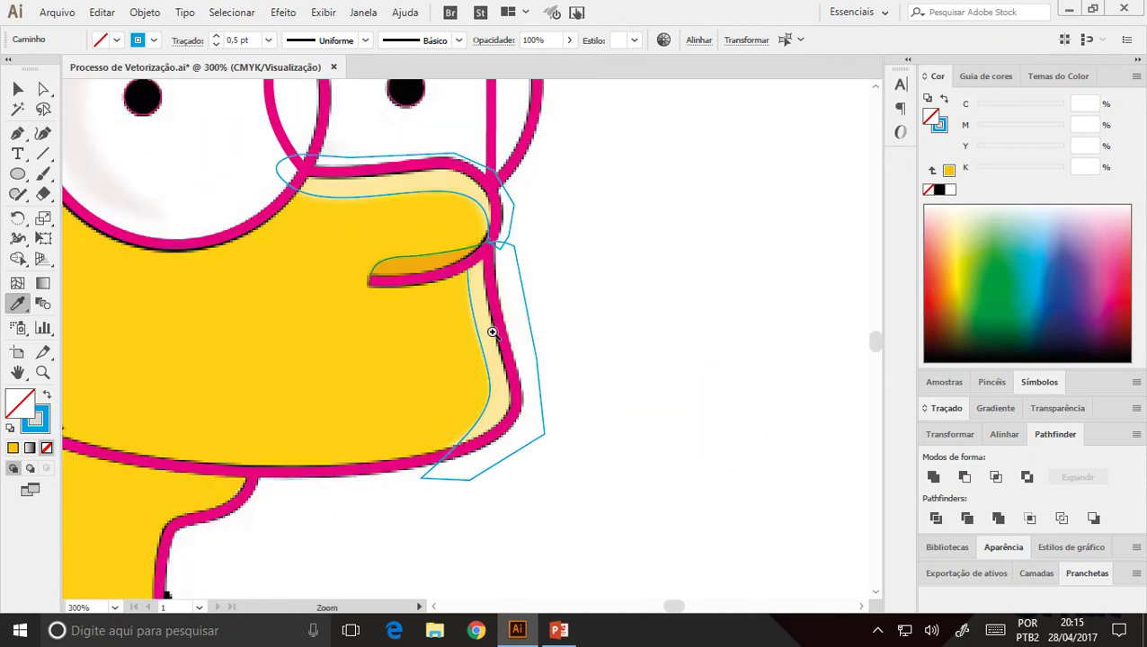
{"action": "left_click", "coordinate": [501, 401]}
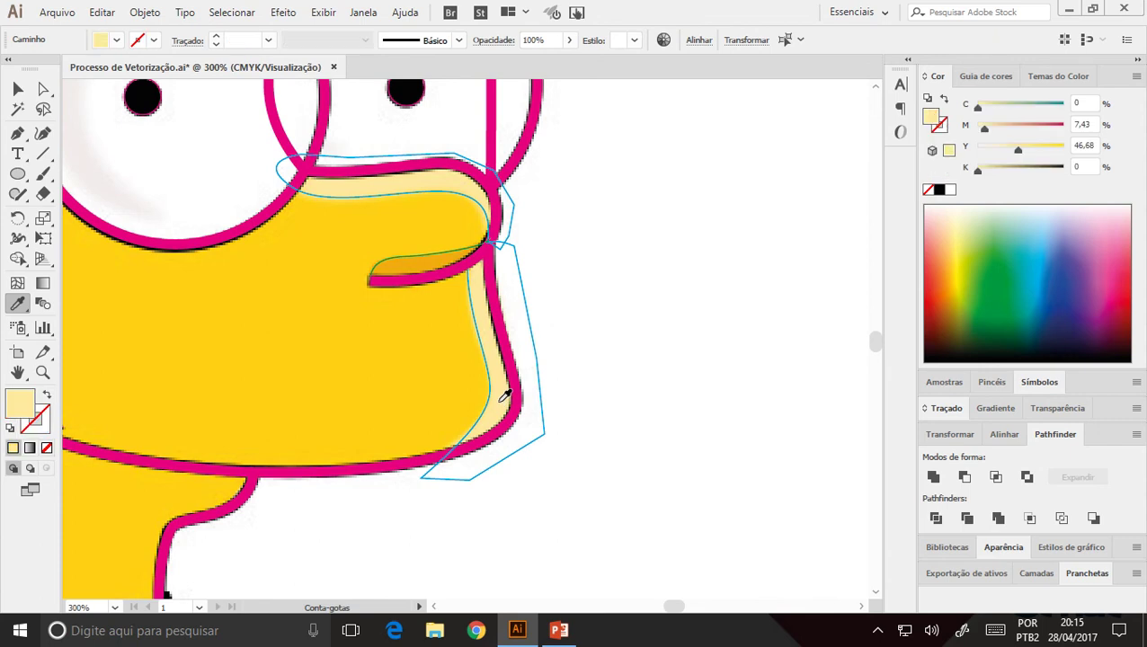
{"action": "key", "text": "ctrl+0"}
{"action": "scroll", "coordinate": [535, 390], "scroll_direction": "right", "scroll_amount": 3}
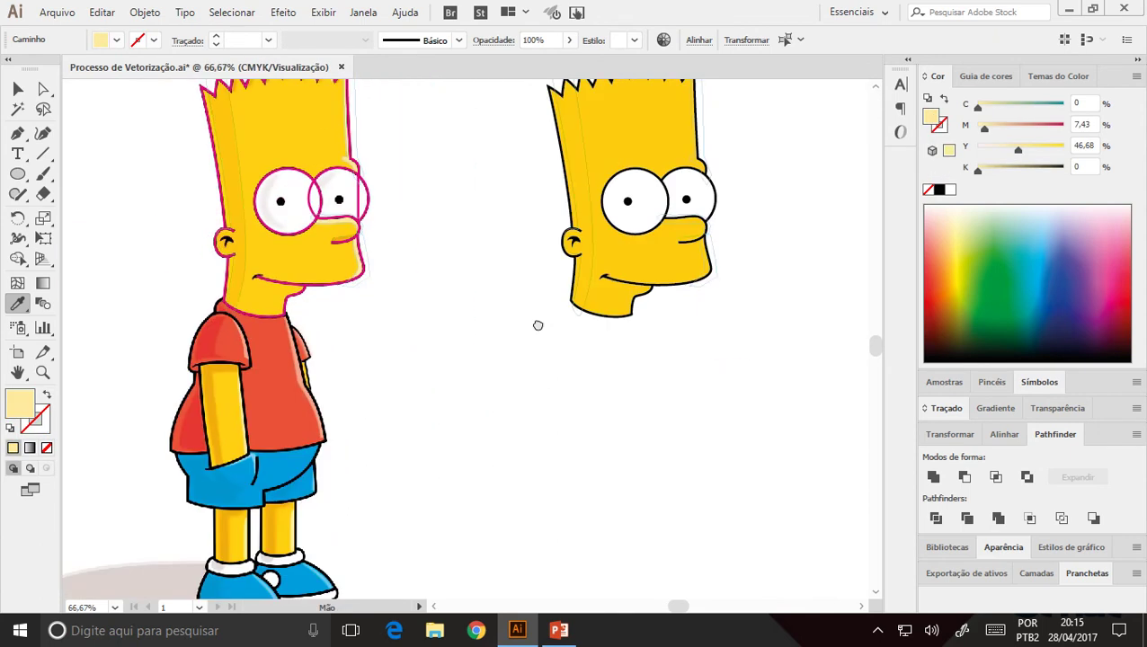
{"action": "left_click_drag", "start_coordinate": [538, 326], "coordinate": [205, 380]}
{"action": "scroll", "coordinate": [335, 356], "scroll_direction": "left", "scroll_amount": 1}
{"action": "scroll", "coordinate": [653, 359], "scroll_direction": "right", "scroll_amount": 5}
{"action": "scroll", "coordinate": [539, 324], "scroll_direction": "right", "scroll_amount": 5}
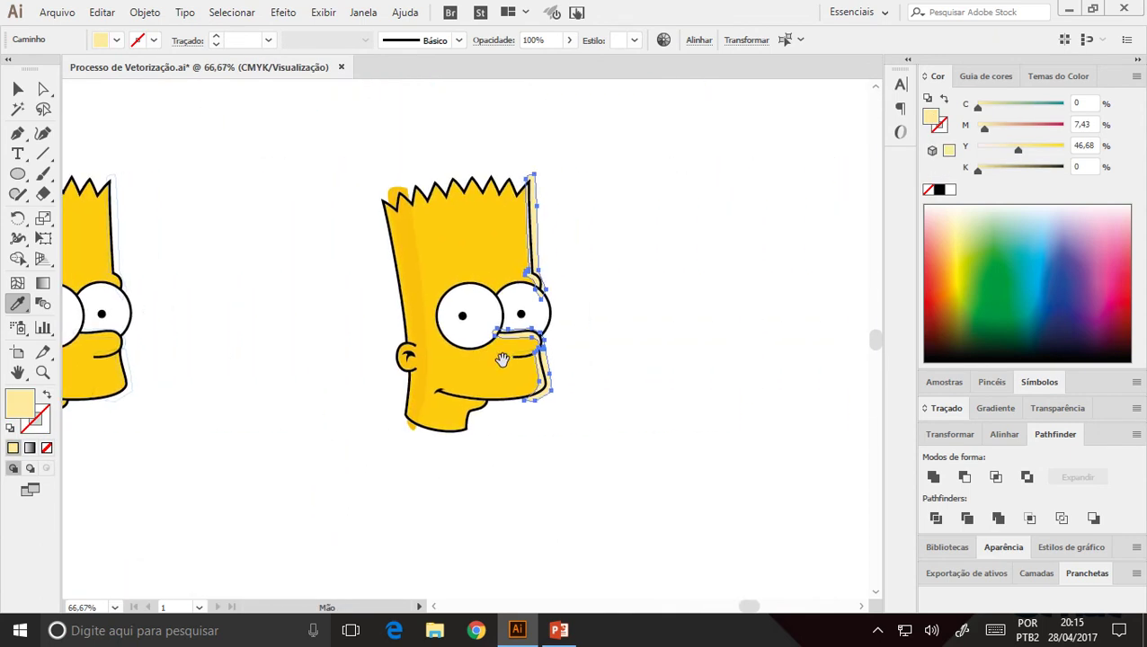
- Zoom back in on the vector head's face and nose and clear the selection
{"action": "left_click", "coordinate": [502, 286]}
{"action": "left_click", "coordinate": [510, 243]}
{"action": "left_click", "coordinate": [513, 232]}
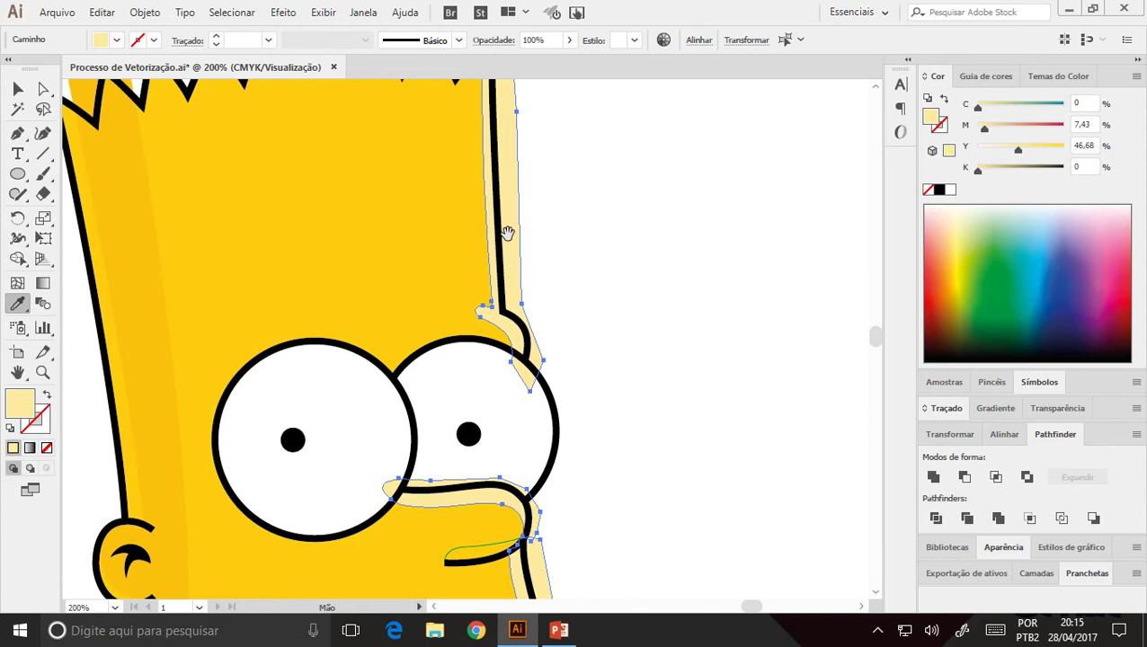
{"action": "left_click_drag", "start_coordinate": [514, 227], "coordinate": [527, 410]}
{"action": "scroll", "coordinate": [528, 410], "scroll_direction": "down", "scroll_amount": 5}
{"action": "scroll", "coordinate": [521, 296], "scroll_direction": "down", "scroll_amount": 5}
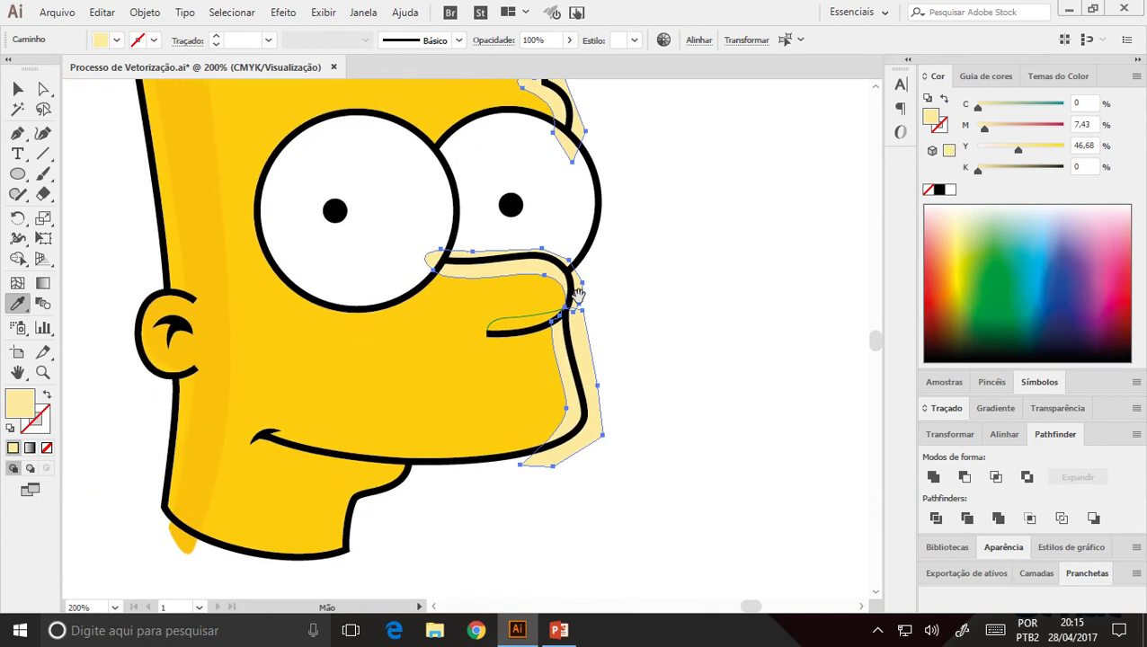
{"action": "key", "text": "v"}
{"action": "left_click", "coordinate": [723, 275]}
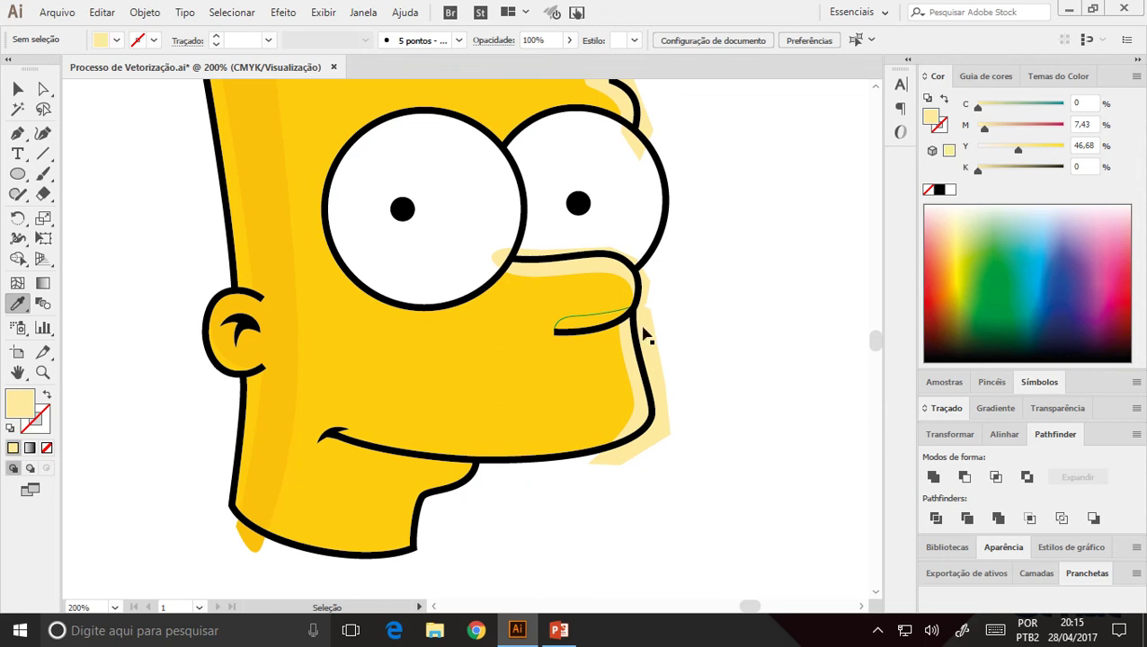
- Fill the small crease under the nose with the face yellow
{"action": "left_click", "coordinate": [576, 325], "text": "ctrl"}
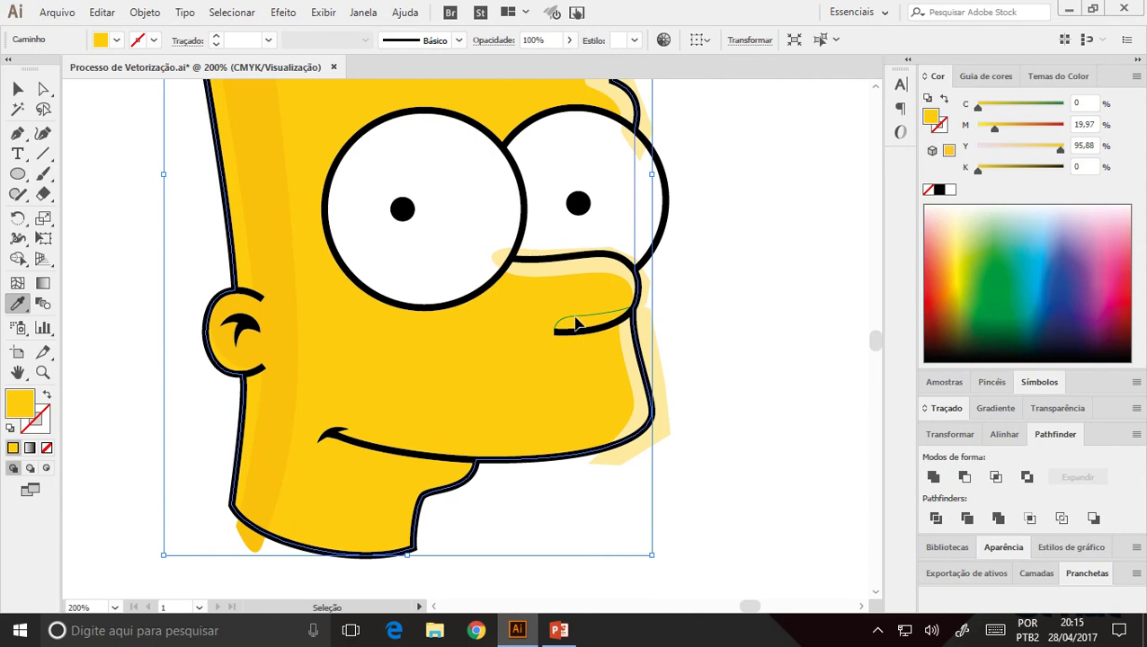
{"action": "left_click", "coordinate": [710, 309], "text": "ctrl"}
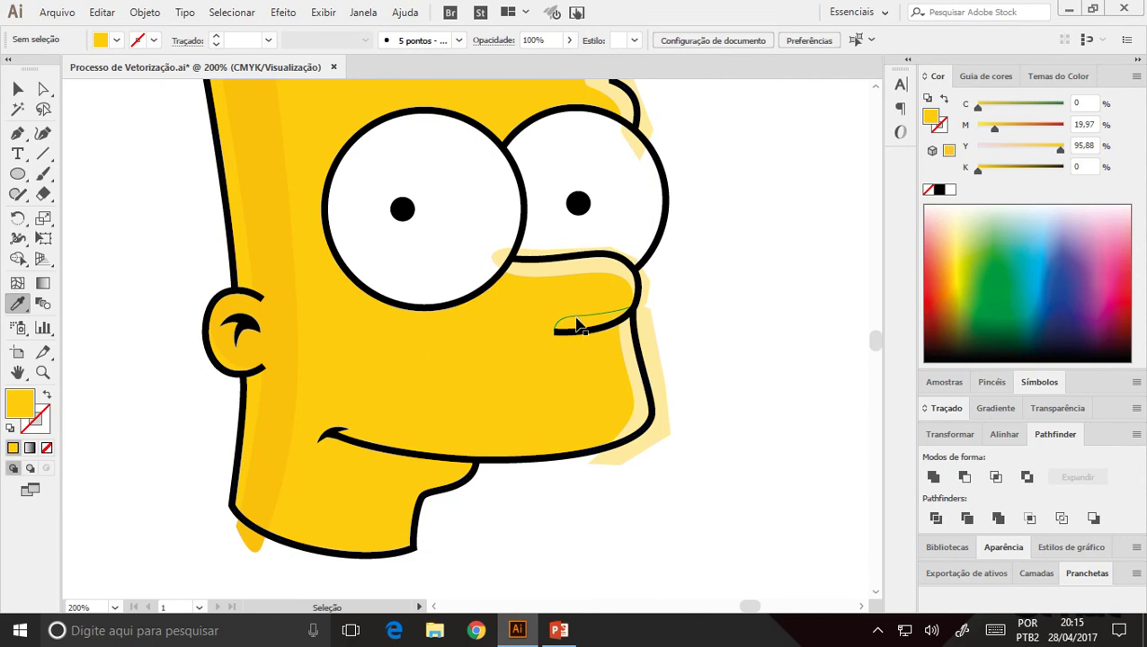
{"action": "left_click", "coordinate": [576, 324]}
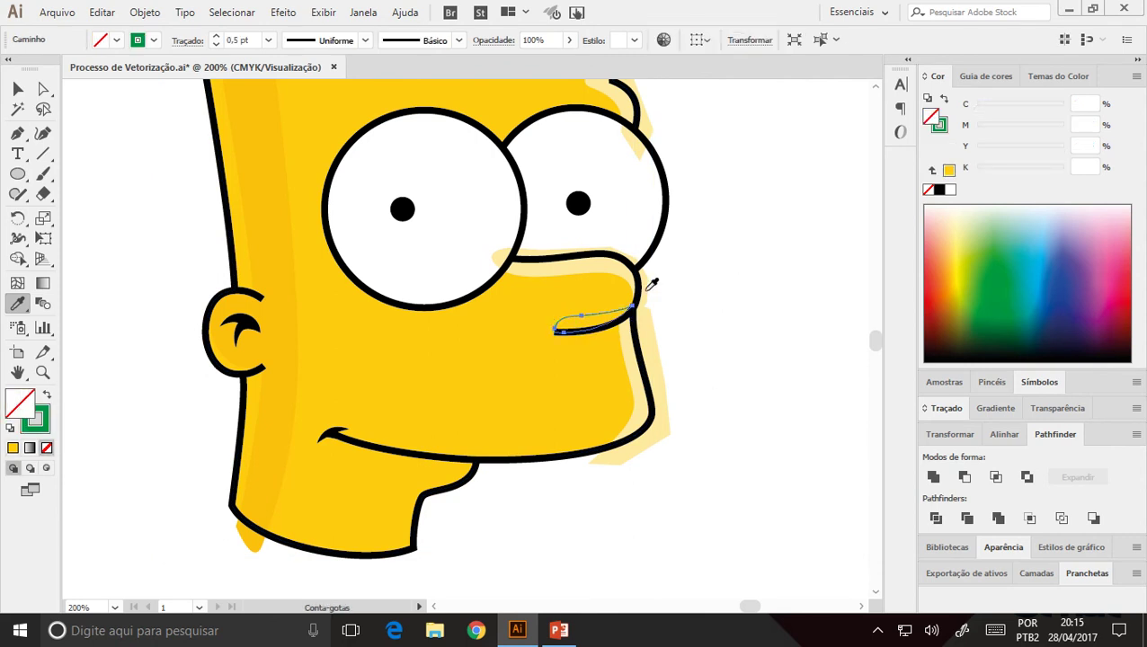
{"action": "left_click", "coordinate": [284, 250]}
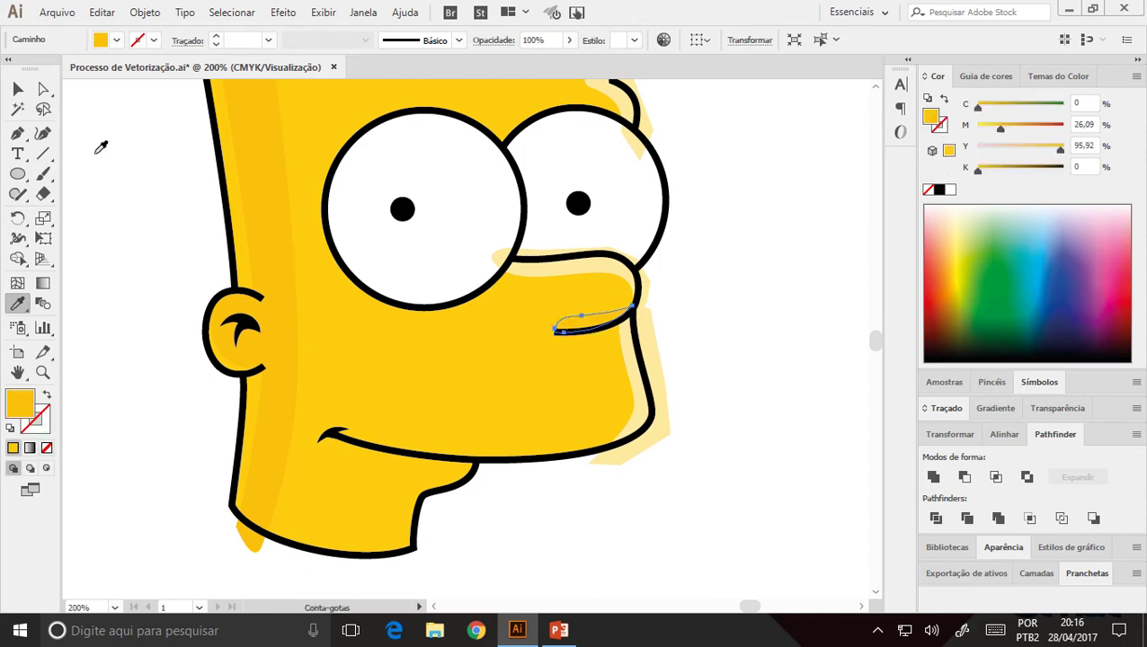
{"action": "left_click", "coordinate": [18, 90]}
{"action": "left_click", "coordinate": [378, 300]}
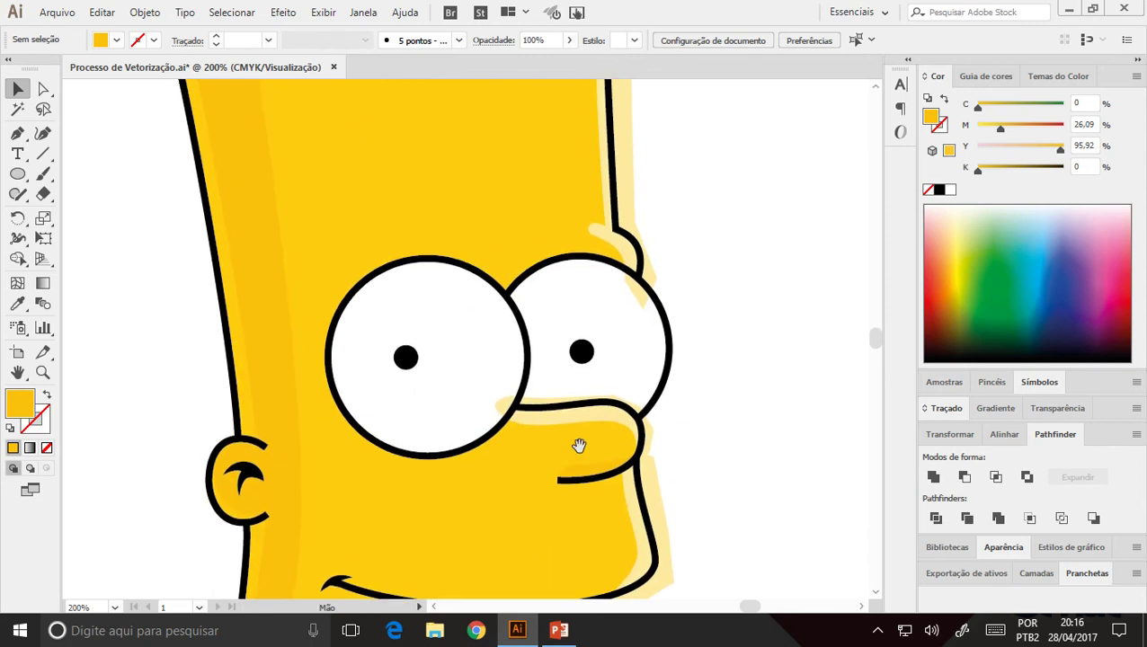
{"action": "left_click_drag", "start_coordinate": [617, 328], "coordinate": [579, 444]}
{"action": "key", "text": "ctrl+plus"}
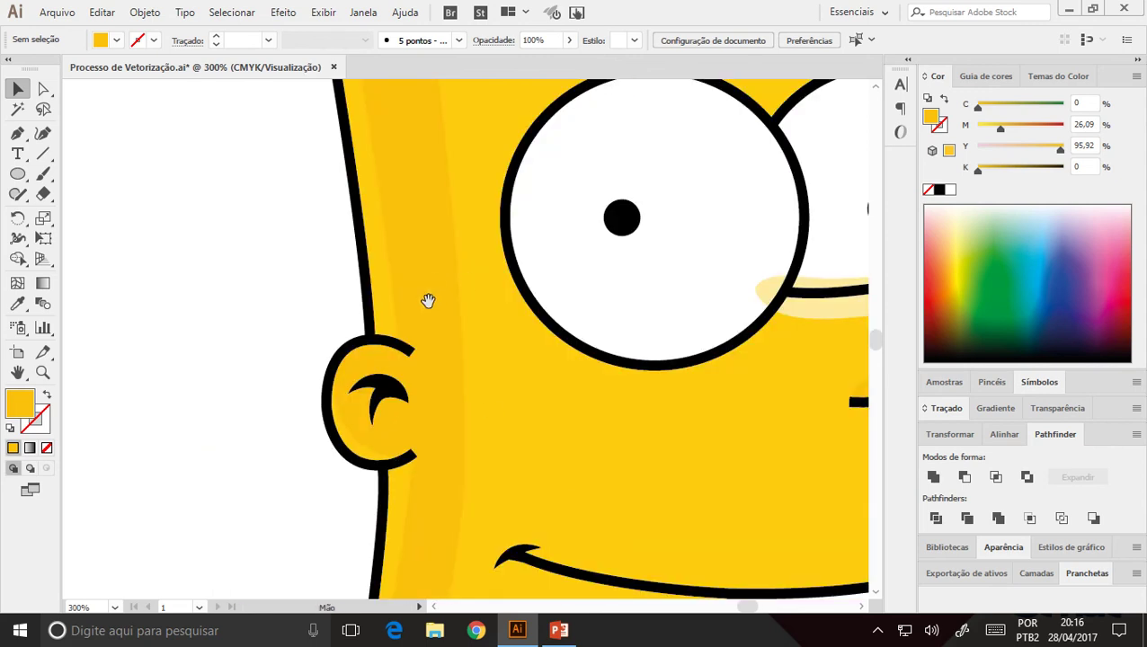
{"action": "mouse_move", "coordinate": [417, 429]}
{"action": "left_mouse_down"}
{"action": "mouse_move", "coordinate": [364, 307]}
{"action": "mouse_move", "coordinate": [404, 307]}
{"action": "left_mouse_up"}
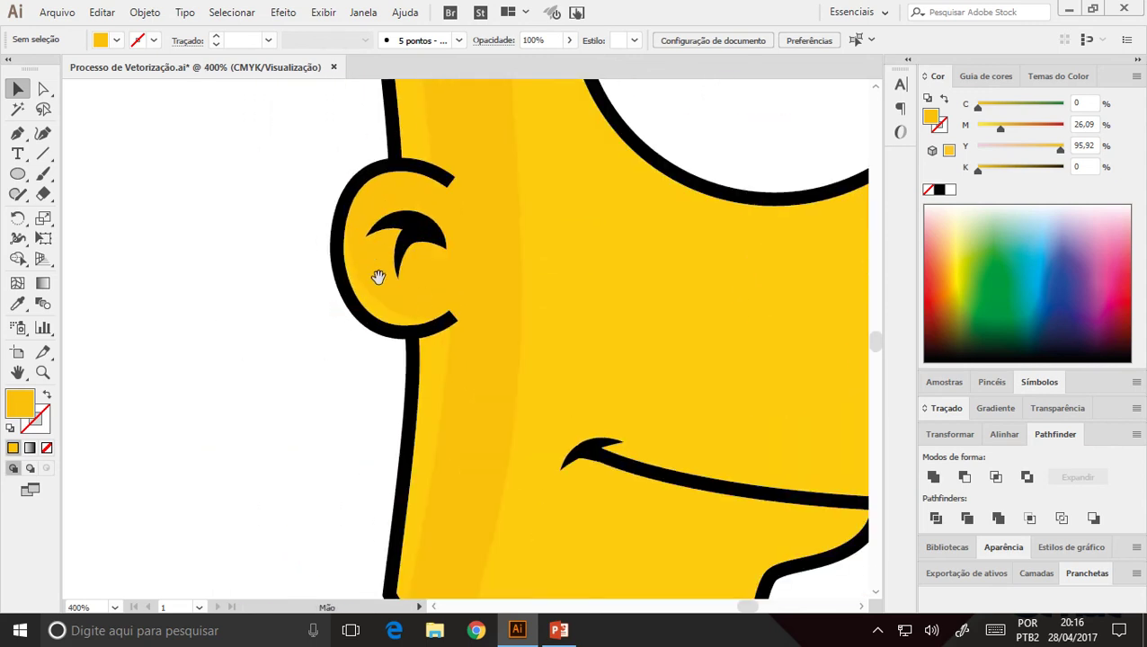
{"action": "left_click", "coordinate": [461, 370], "text": "alt"}
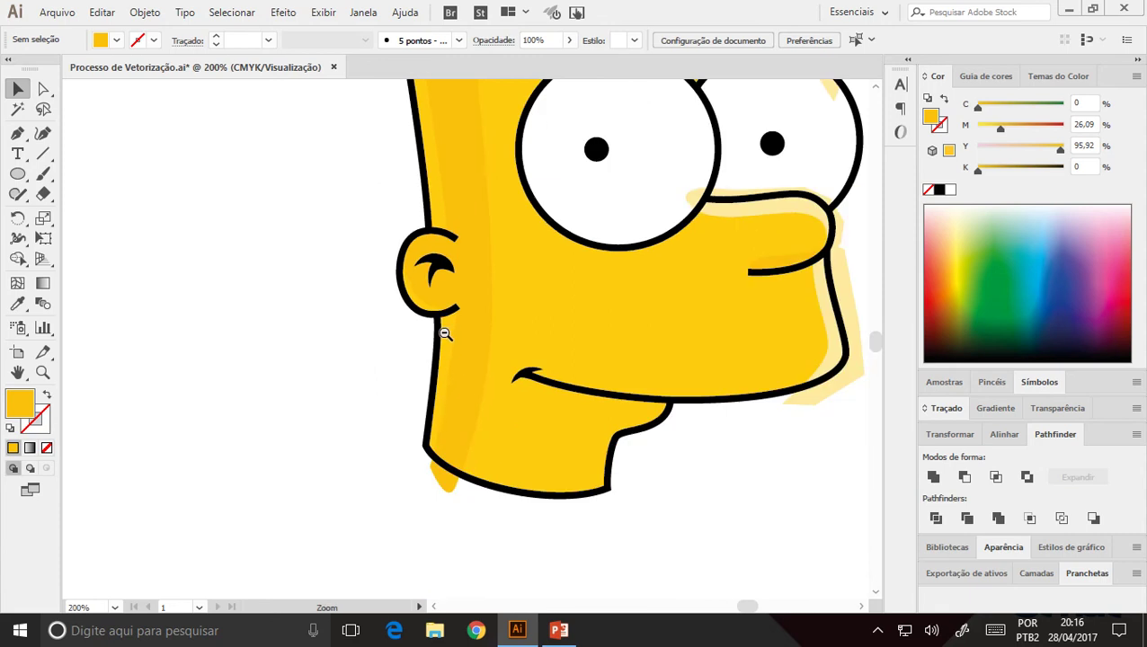
{"action": "left_click_drag", "start_coordinate": [598, 333], "coordinate": [456, 340]}
{"action": "left_click_drag", "start_coordinate": [584, 340], "coordinate": [547, 417]}
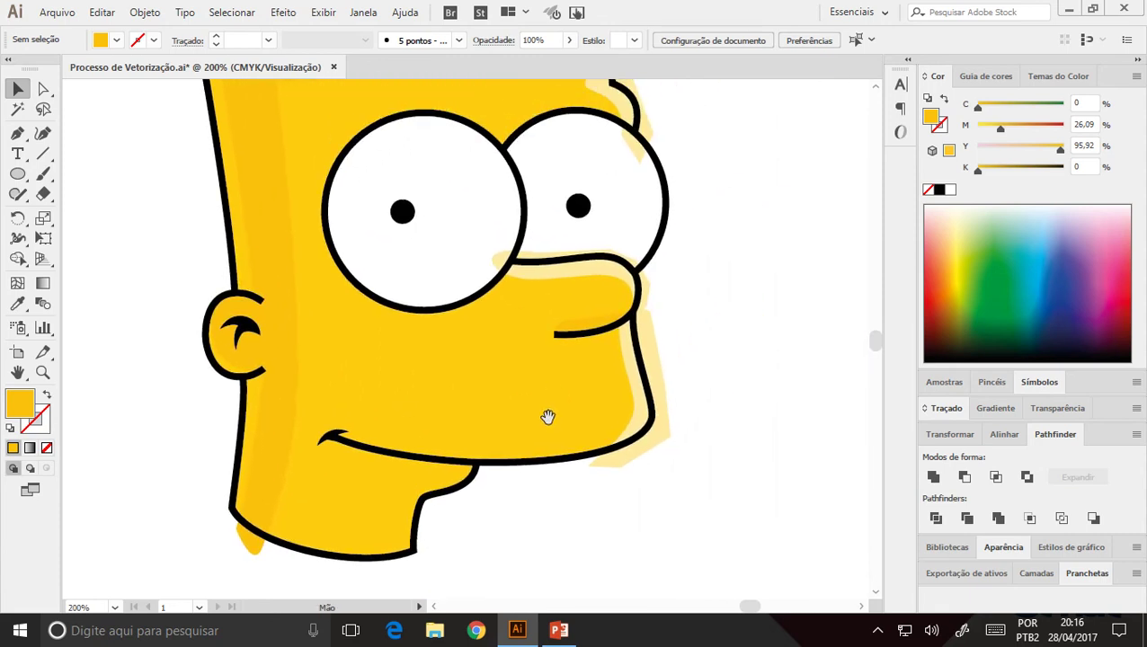
{"action": "left_click_drag", "start_coordinate": [593, 316], "coordinate": [660, 486]}
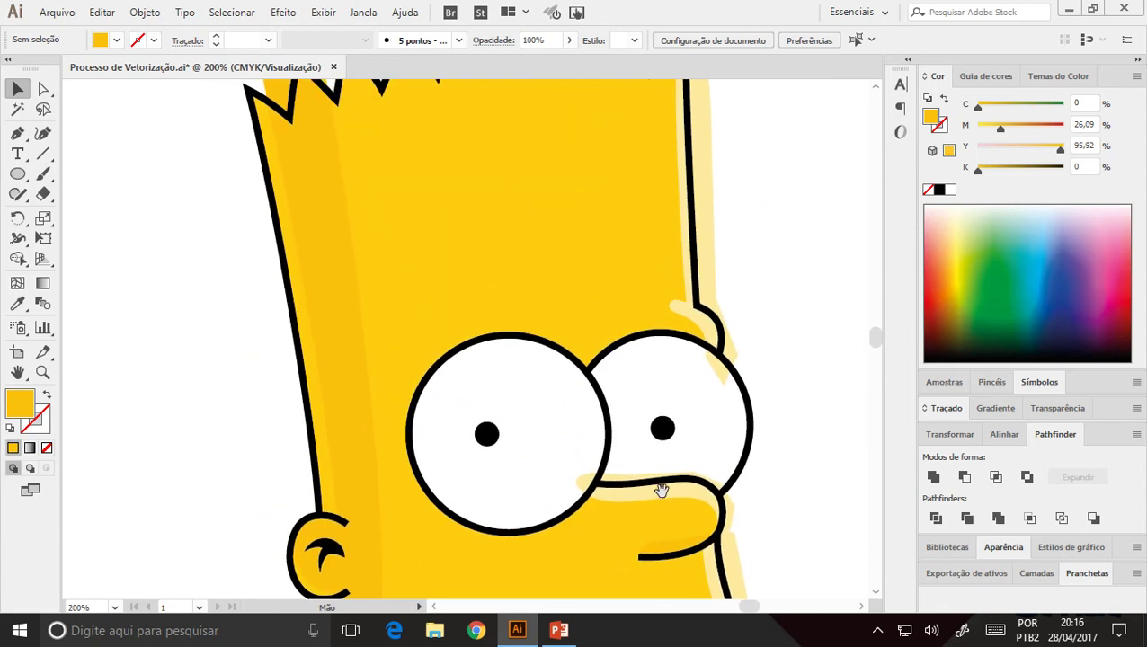
{"action": "left_click_drag", "start_coordinate": [573, 289], "coordinate": [595, 381]}
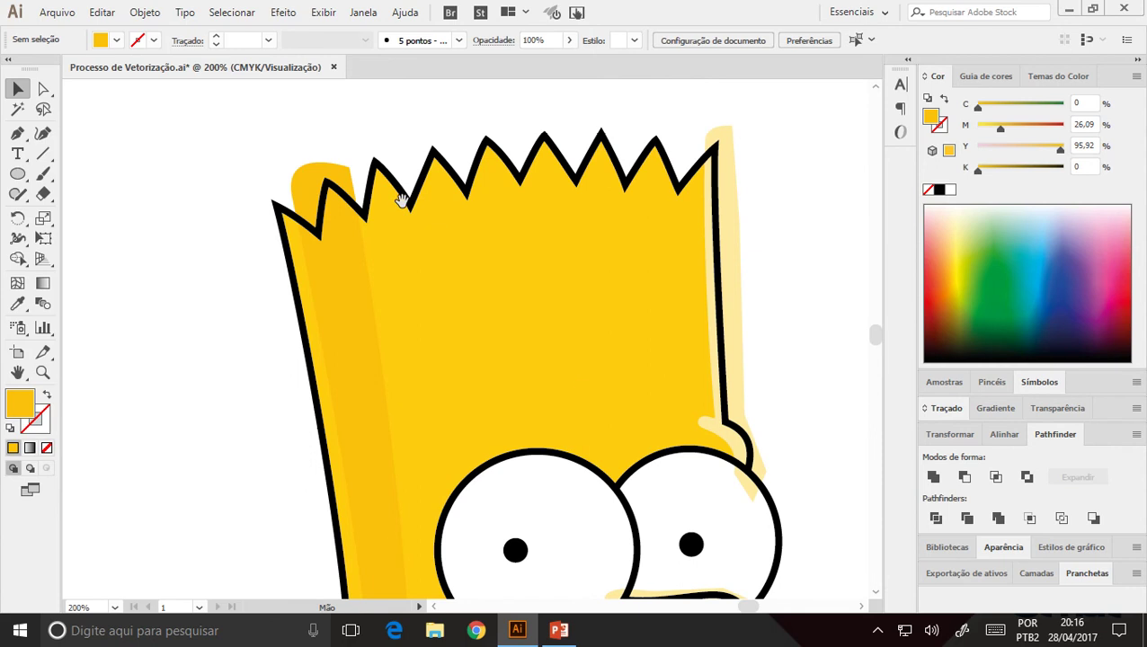
{"action": "left_click", "coordinate": [380, 170]}
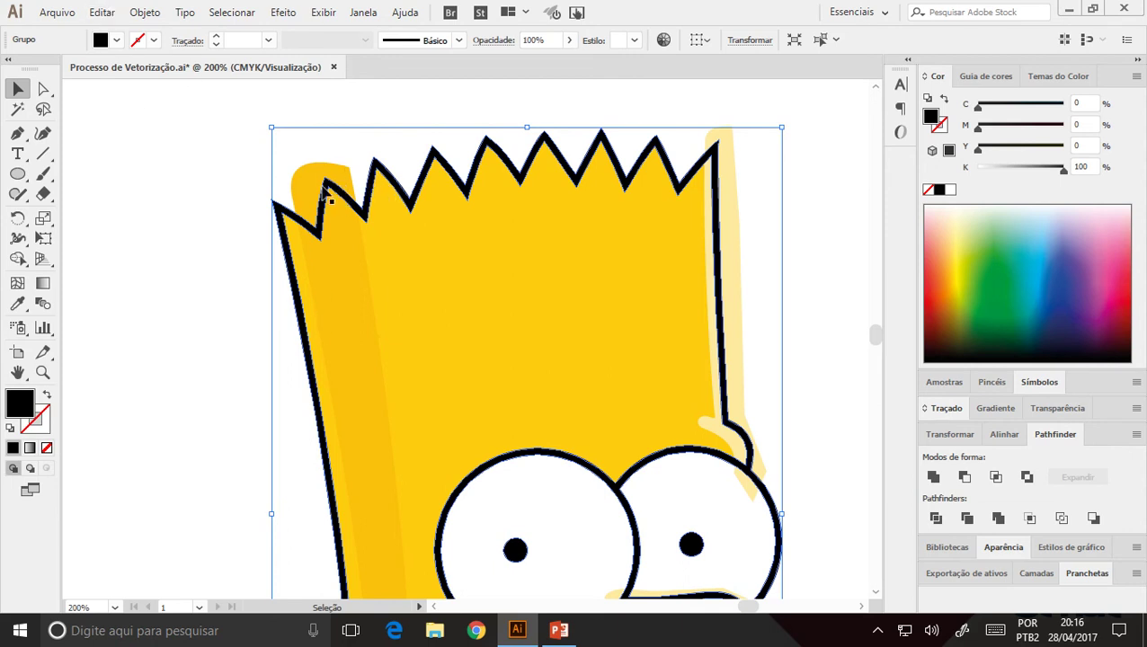
- Copy the selected outline group and paste it in front with Editar > Colar na frente
{"action": "left_click", "coordinate": [100, 12]}
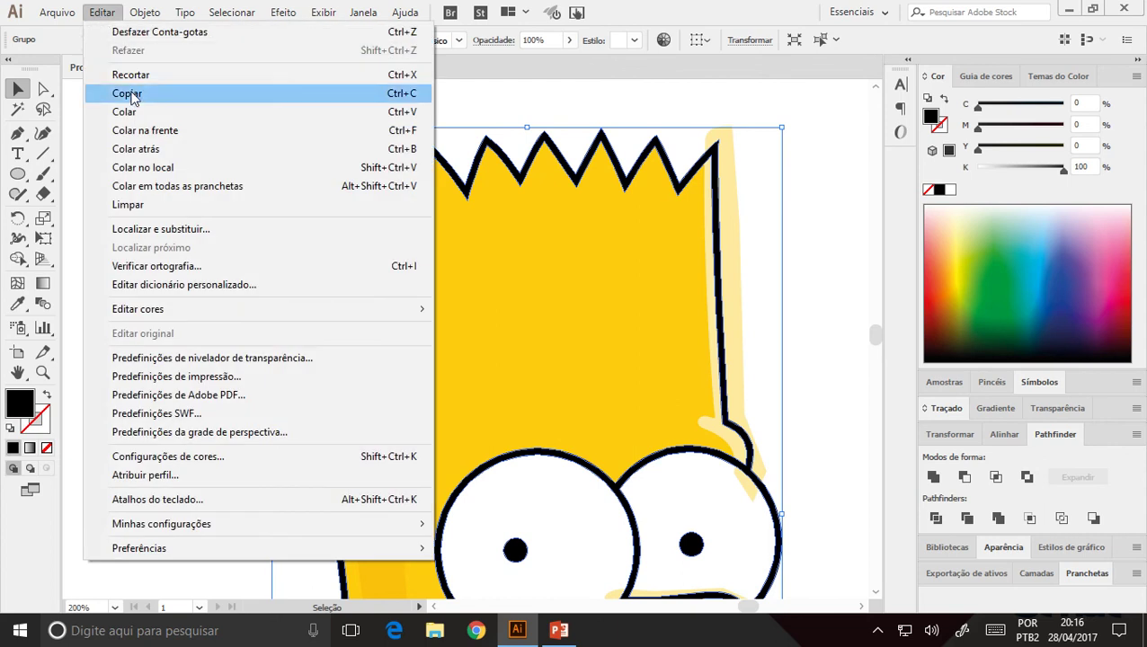
{"action": "left_click", "coordinate": [126, 93]}
{"action": "left_click", "coordinate": [100, 12]}
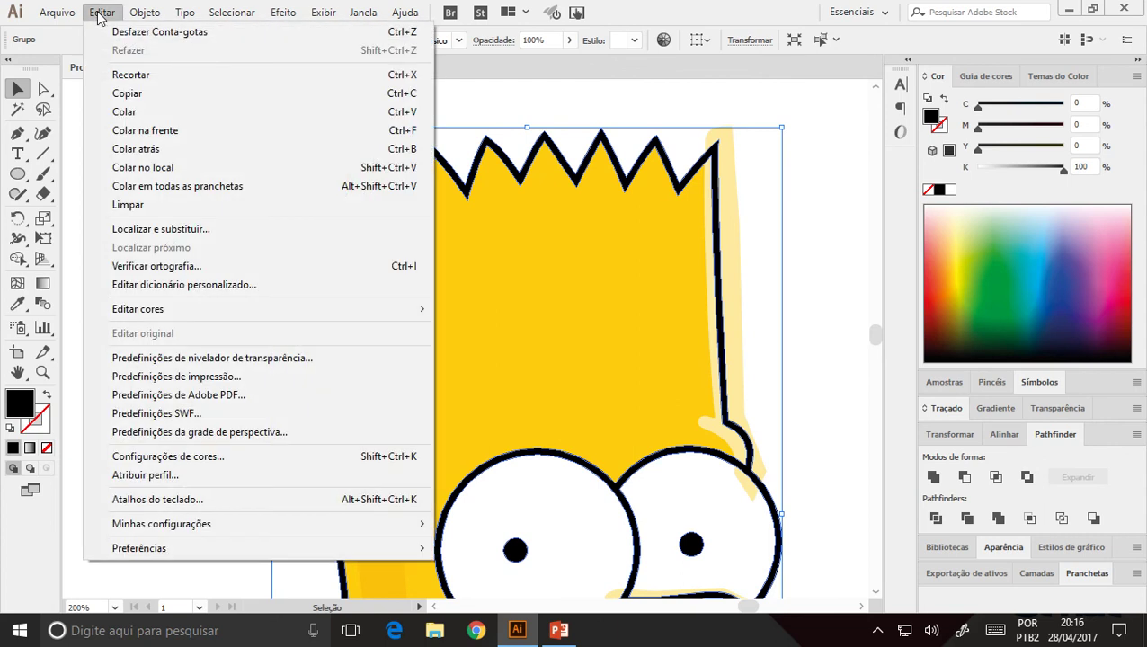
{"action": "left_click", "coordinate": [420, 135]}
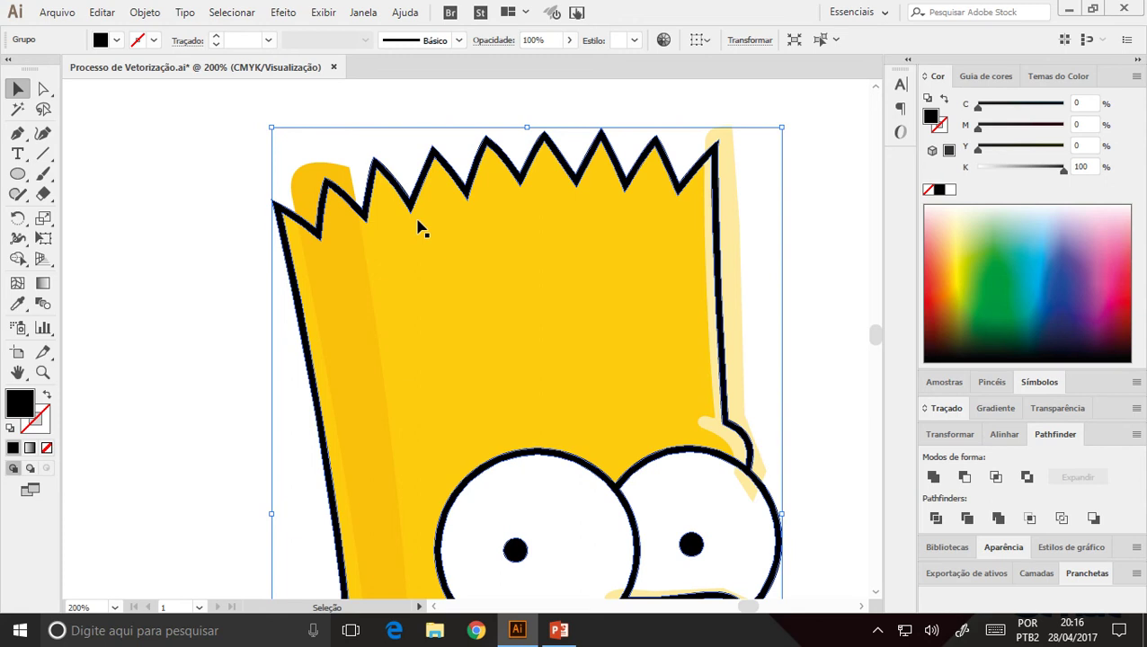
- Cut the pale left hair strip with Pathfinder Minus Front and restore the outlines over the hair
{"action": "left_click", "coordinate": [301, 184], "text": "shift"}
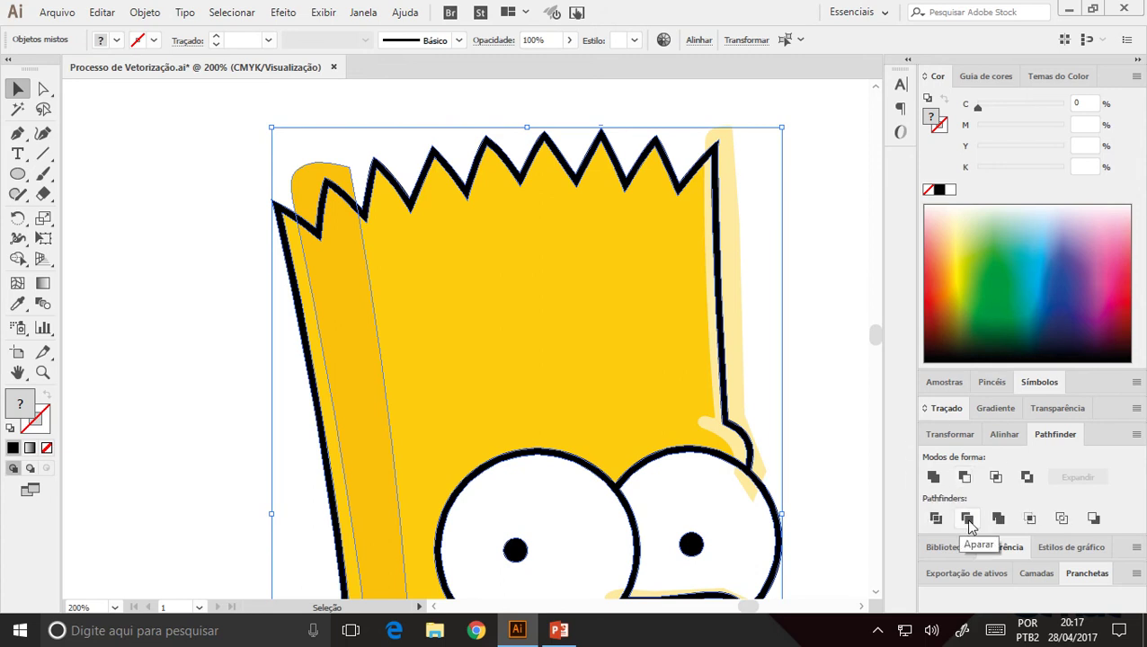
{"action": "left_click", "coordinate": [964, 478]}
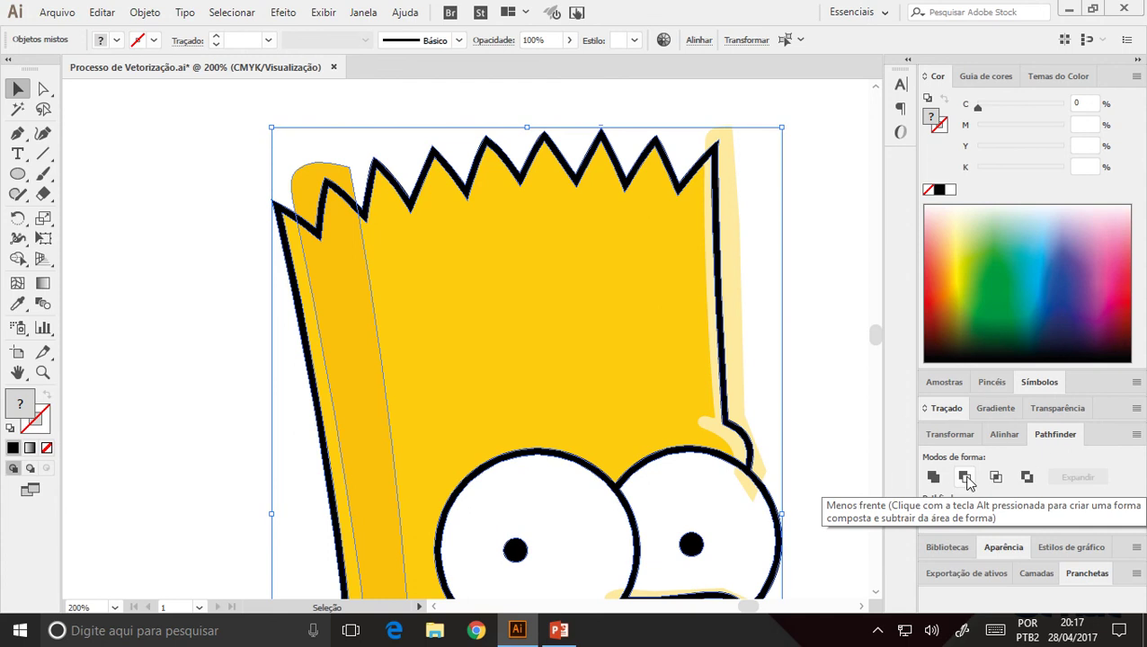
{"action": "left_click", "coordinate": [964, 477]}
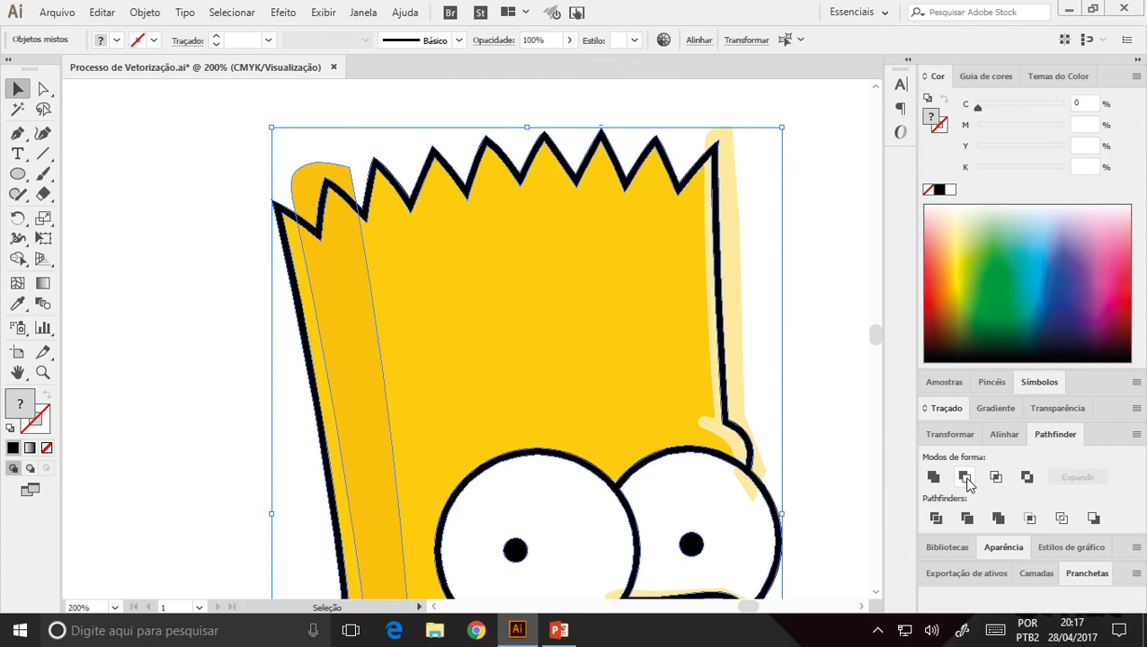
{"action": "left_click", "coordinate": [332, 296]}
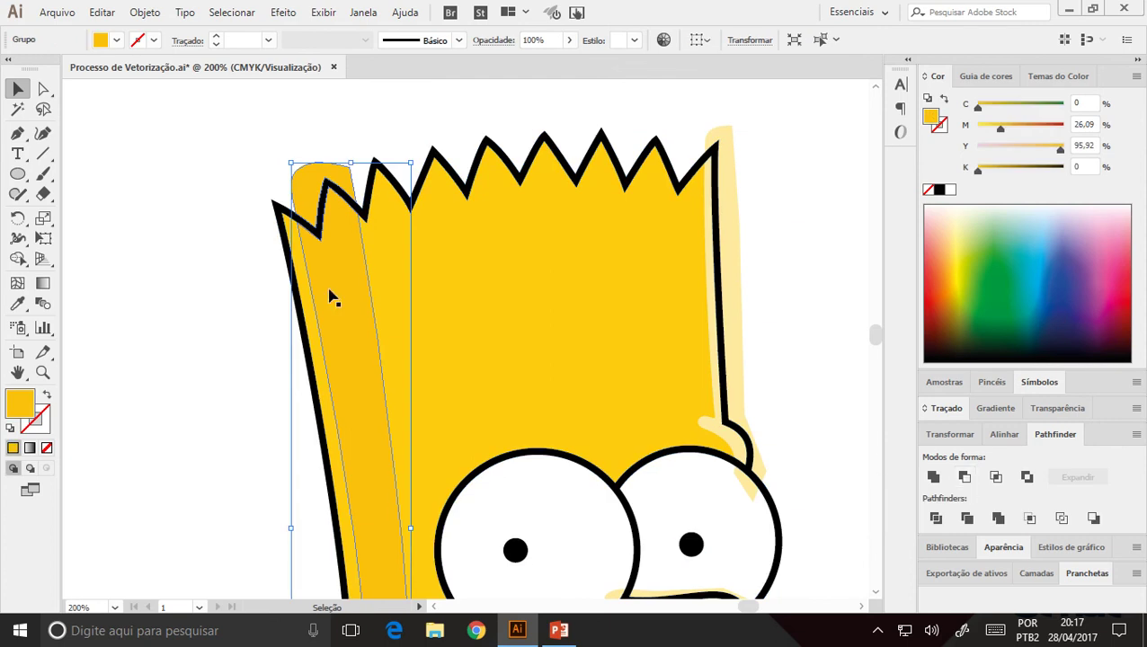
{"action": "left_click", "coordinate": [376, 137]}
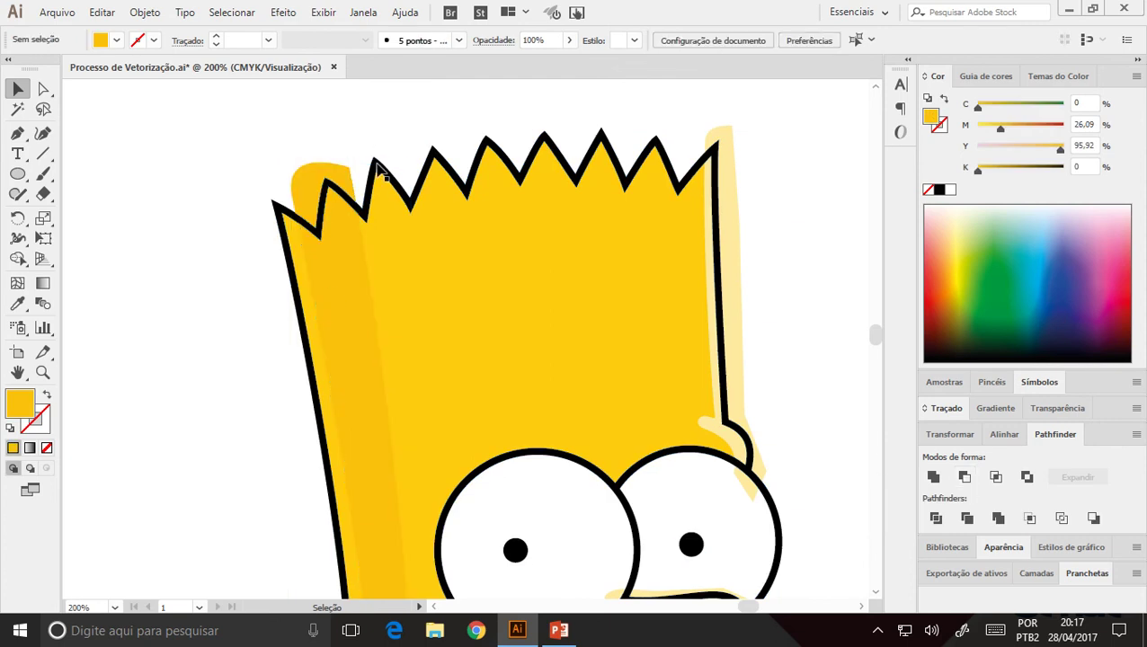
{"action": "key", "text": "ctrl+z"}
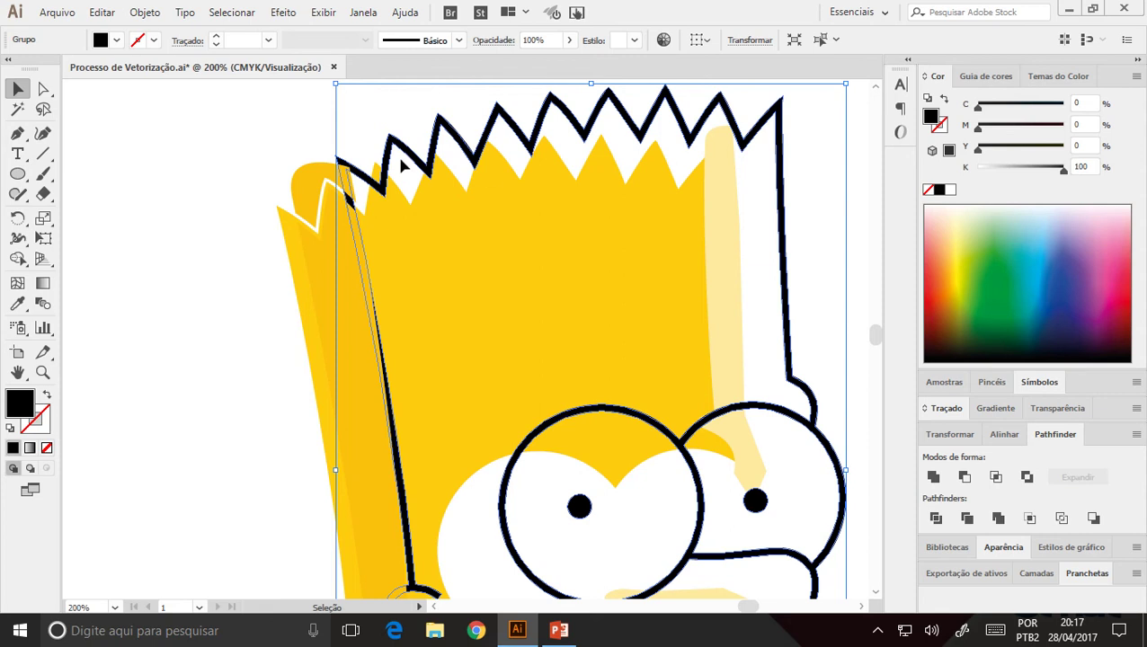
{"action": "key", "text": "ctrl+z"}
{"action": "left_click", "coordinate": [199, 194]}
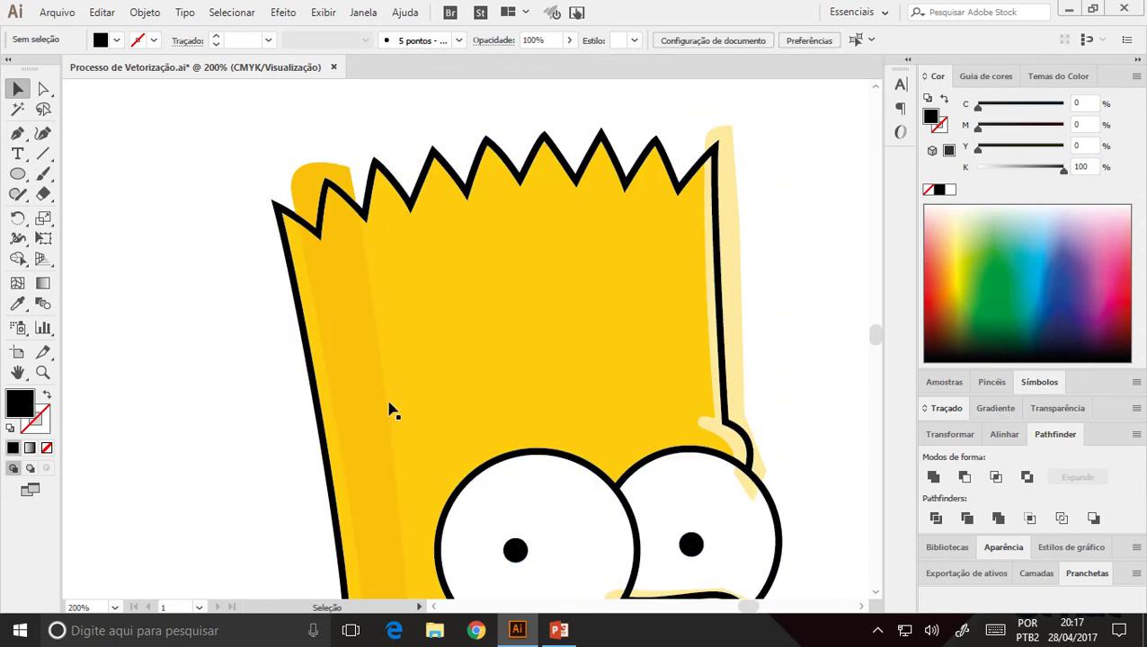
{"action": "left_click_drag", "start_coordinate": [417, 512], "coordinate": [401, 132]}
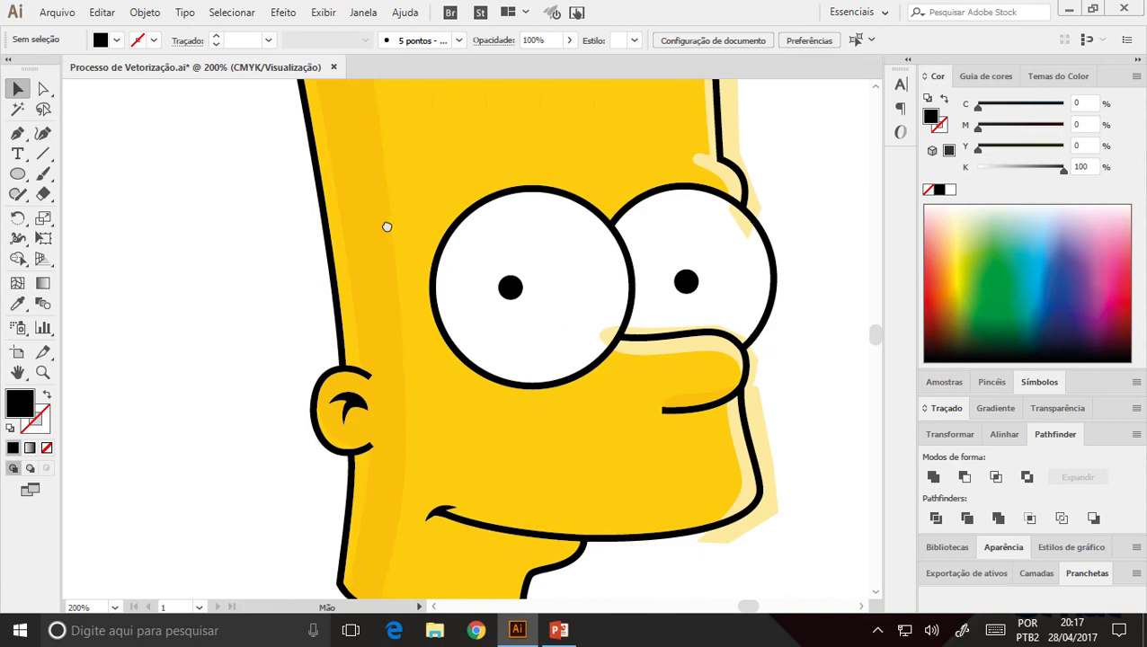
{"action": "scroll", "coordinate": [384, 494], "scroll_direction": "up", "scroll_amount": 1}
{"action": "scroll", "coordinate": [461, 325], "scroll_direction": "up", "scroll_amount": 1}
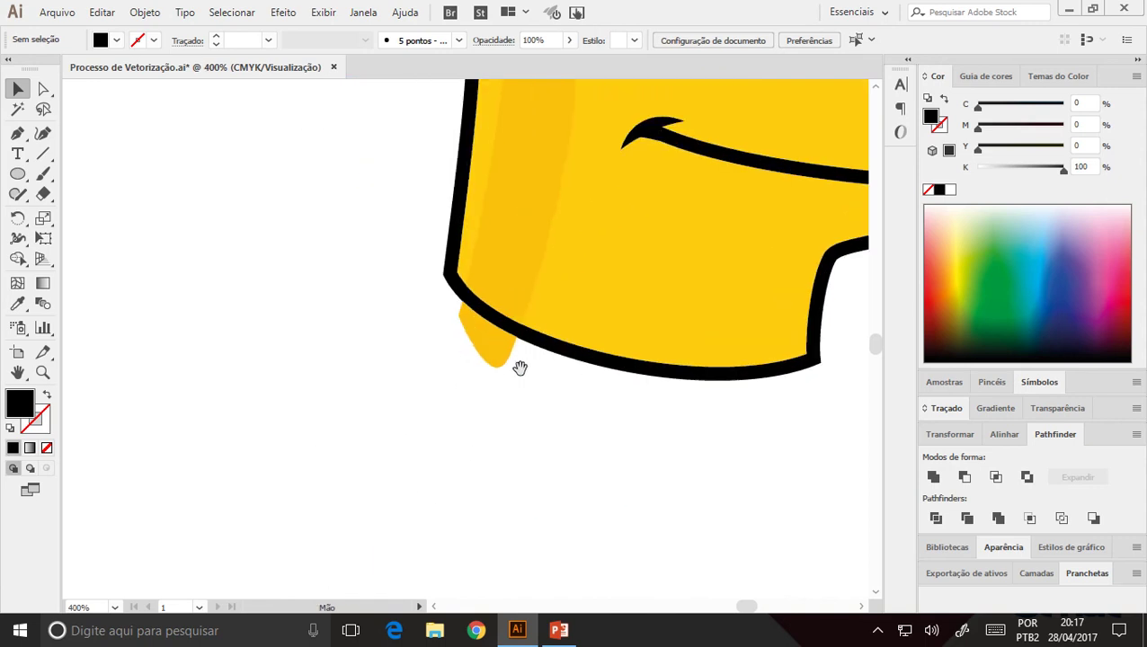
{"action": "left_click", "coordinate": [499, 359]}
{"action": "left_click_drag", "start_coordinate": [486, 351], "coordinate": [450, 328]}
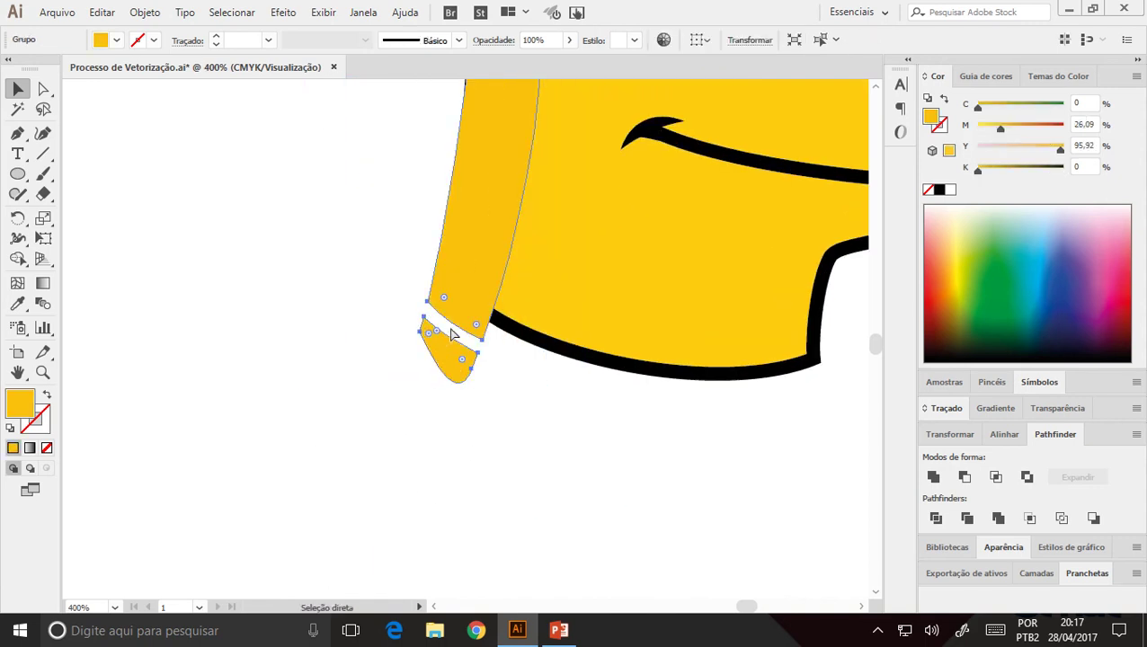
{"action": "key", "text": "ctrl+z"}
{"action": "left_click_drag", "start_coordinate": [511, 232], "coordinate": [447, 543]}
{"action": "left_click_drag", "start_coordinate": [496, 329], "coordinate": [525, 366]}
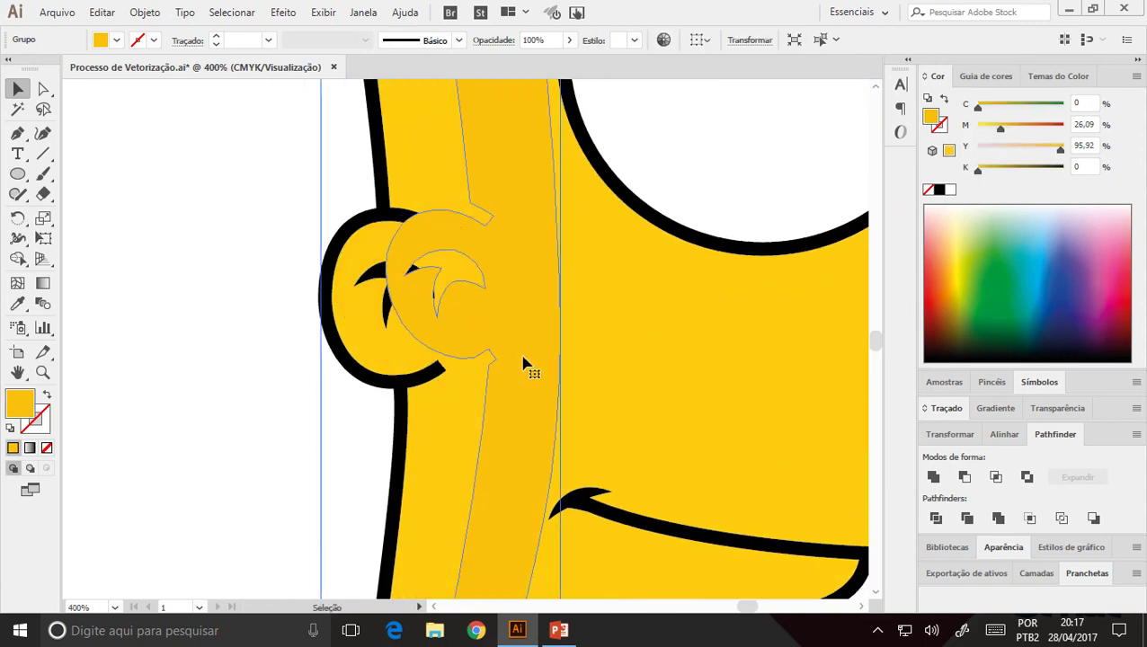
{"action": "key", "text": "ctrl+z"}
{"action": "left_click_drag", "start_coordinate": [477, 329], "coordinate": [289, 325]}
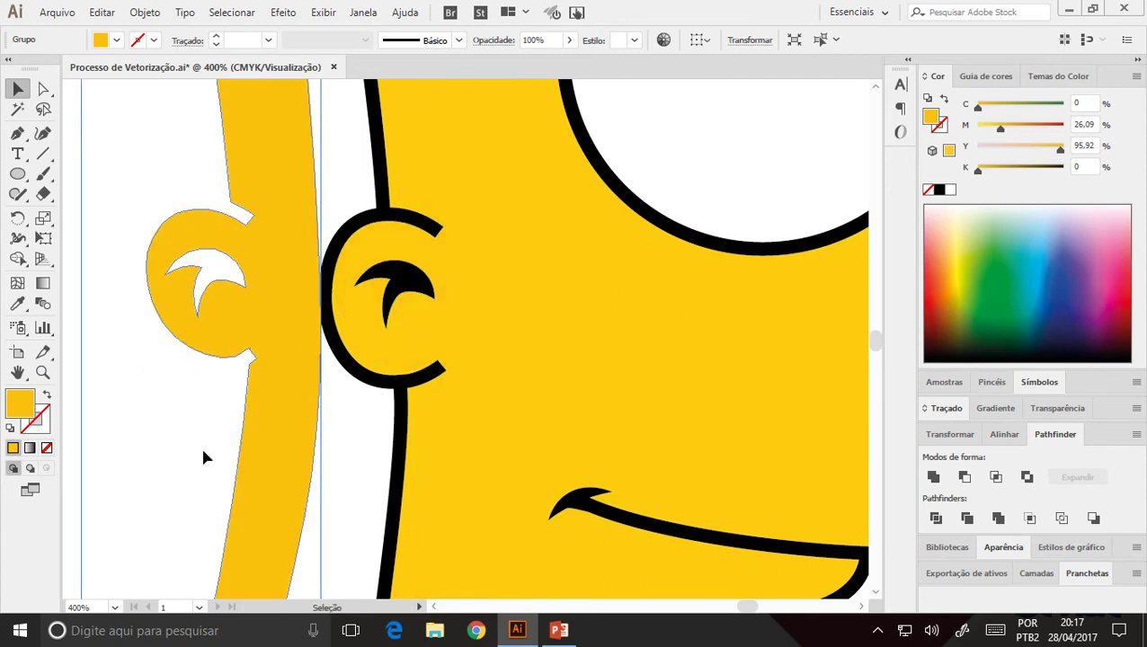
{"action": "key", "text": "ctrl+z"}
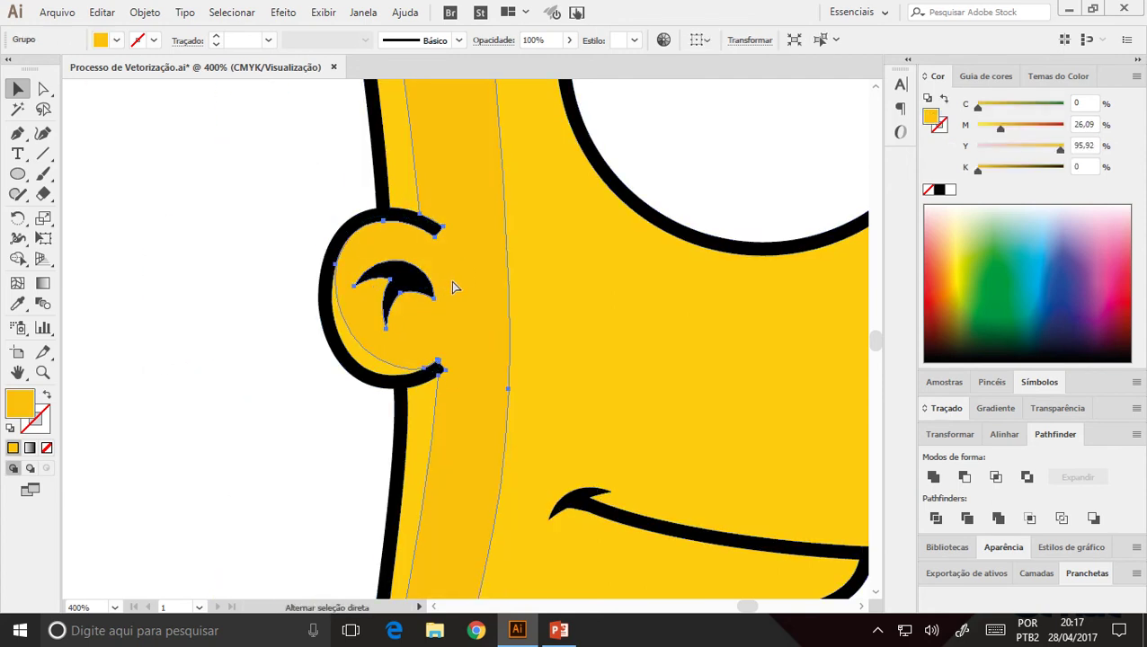
{"action": "left_click_drag", "start_coordinate": [453, 287], "coordinate": [259, 238]}
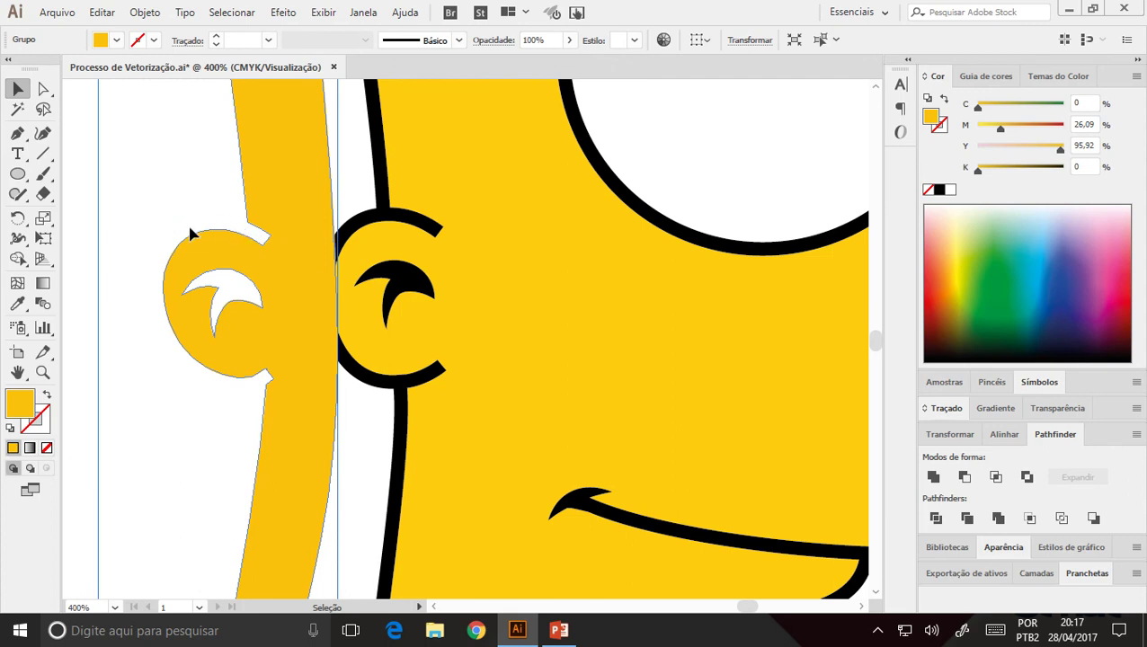
{"action": "key", "text": "ctrl+z"}
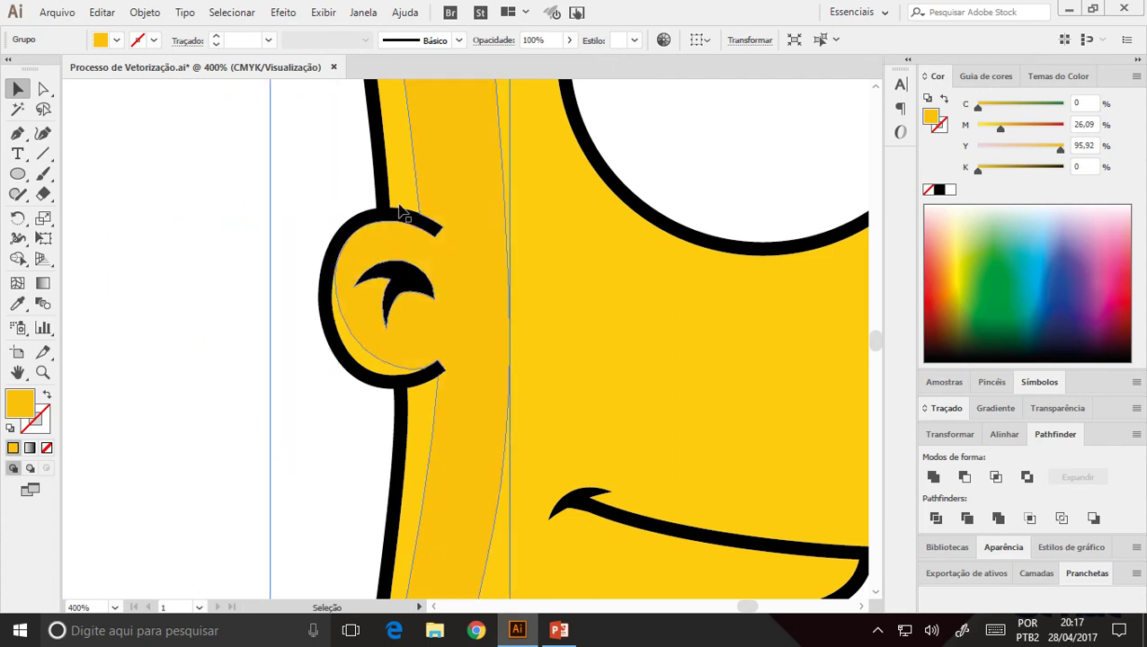
{"action": "left_click", "coordinate": [243, 315]}
{"action": "key", "text": "ctrl+minus"}
{"action": "key", "text": "ctrl+minus"}
{"action": "scroll", "coordinate": [371, 256], "scroll_direction": "up", "scroll_amount": 3}
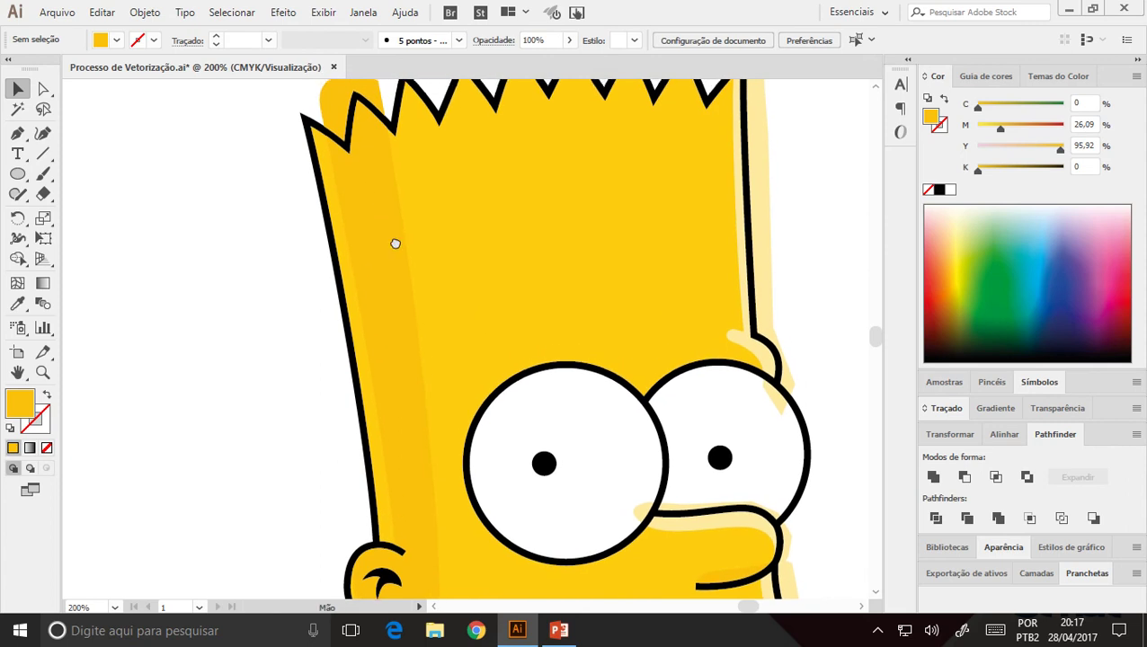
- Ungroup the light hair shading pieces with Desagrupar
{"action": "scroll", "coordinate": [395, 244], "scroll_direction": "up", "scroll_amount": 2}
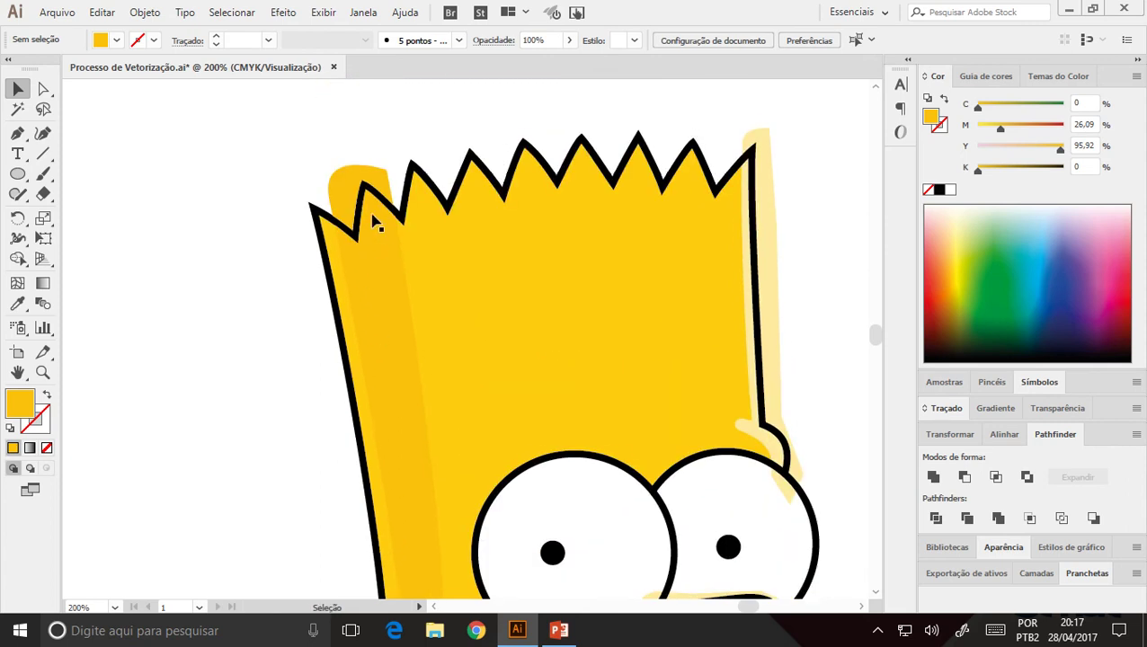
{"action": "left_click", "coordinate": [381, 249]}
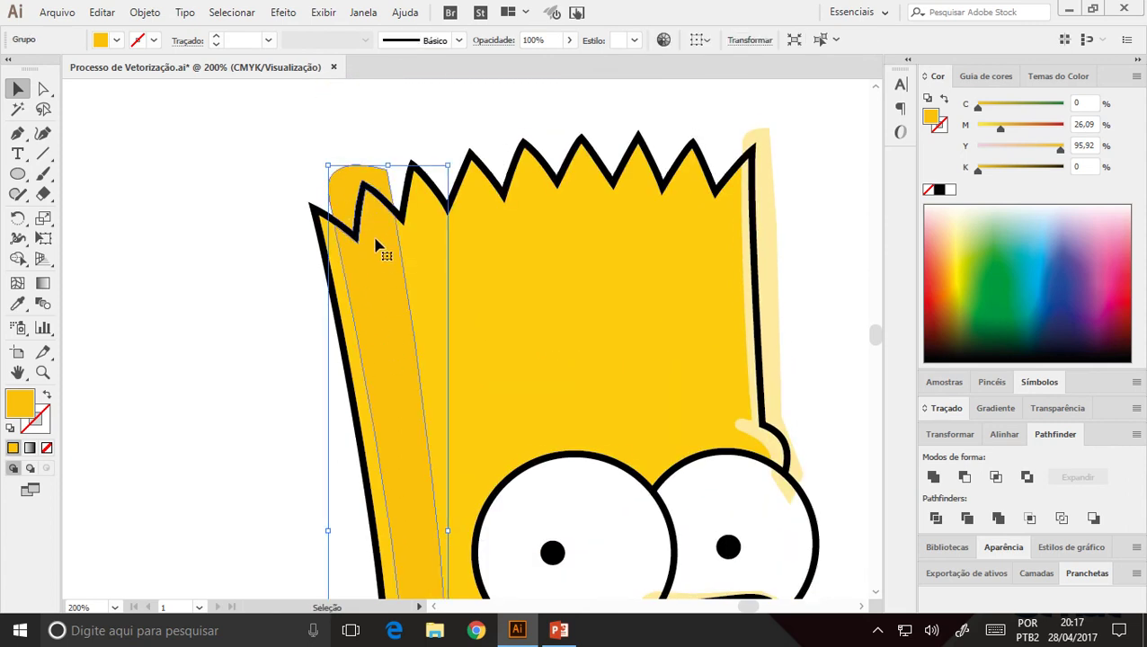
{"action": "right_click", "coordinate": [342, 189]}
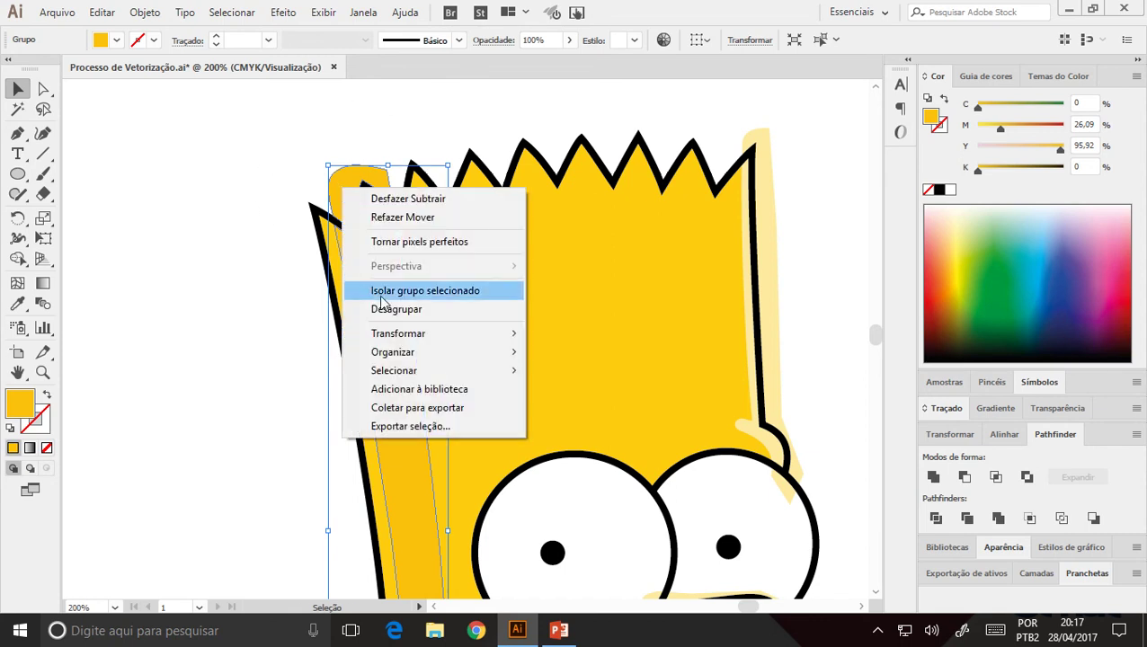
{"action": "left_click", "coordinate": [404, 321]}
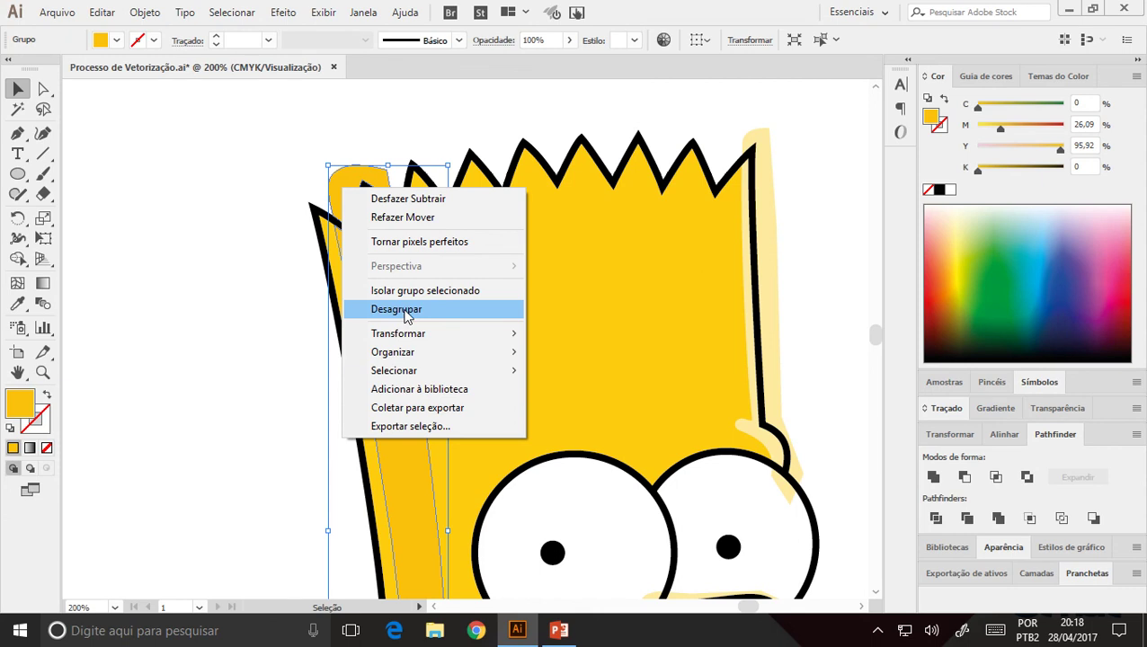
{"action": "left_click", "coordinate": [409, 311]}
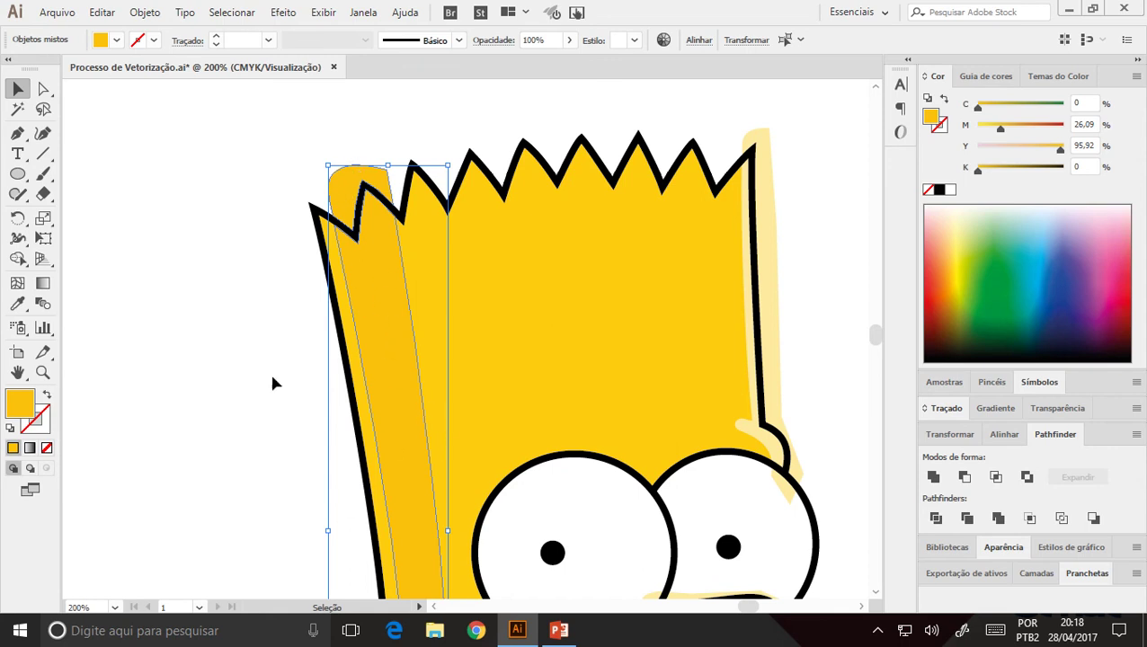
- Delete the stray scrap poking above the hair's top-left outline
{"action": "left_click", "coordinate": [263, 171]}
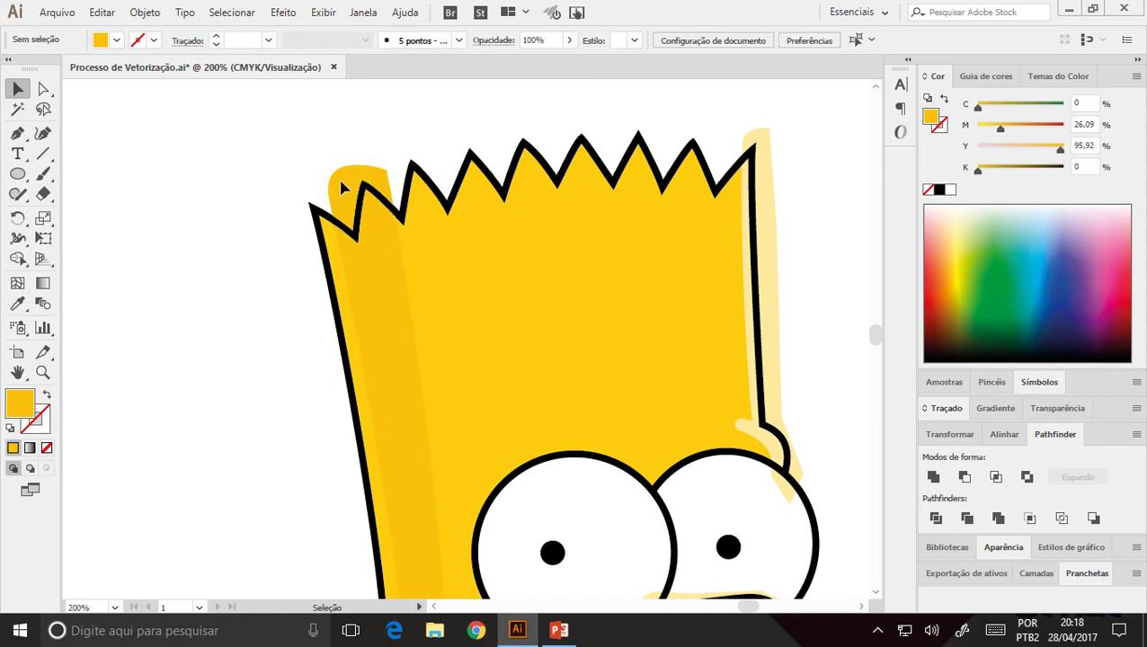
{"action": "left_click_drag", "start_coordinate": [341, 186], "coordinate": [318, 145]}
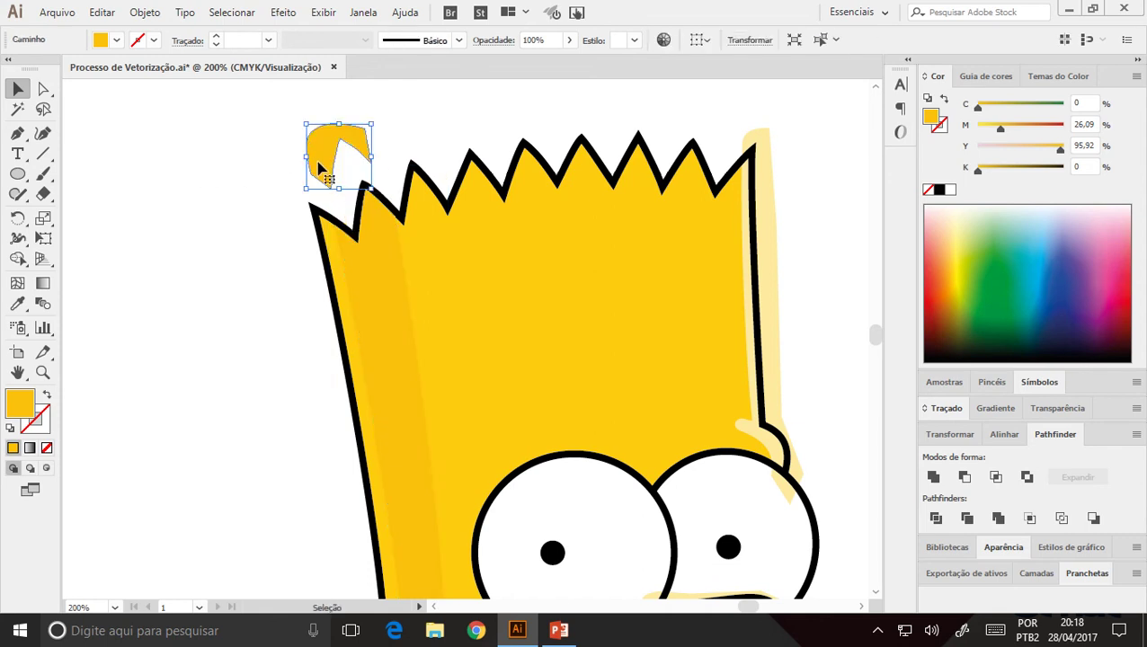
{"action": "key", "text": "Delete"}
{"action": "left_click_drag", "start_coordinate": [410, 404], "coordinate": [396, 154]}
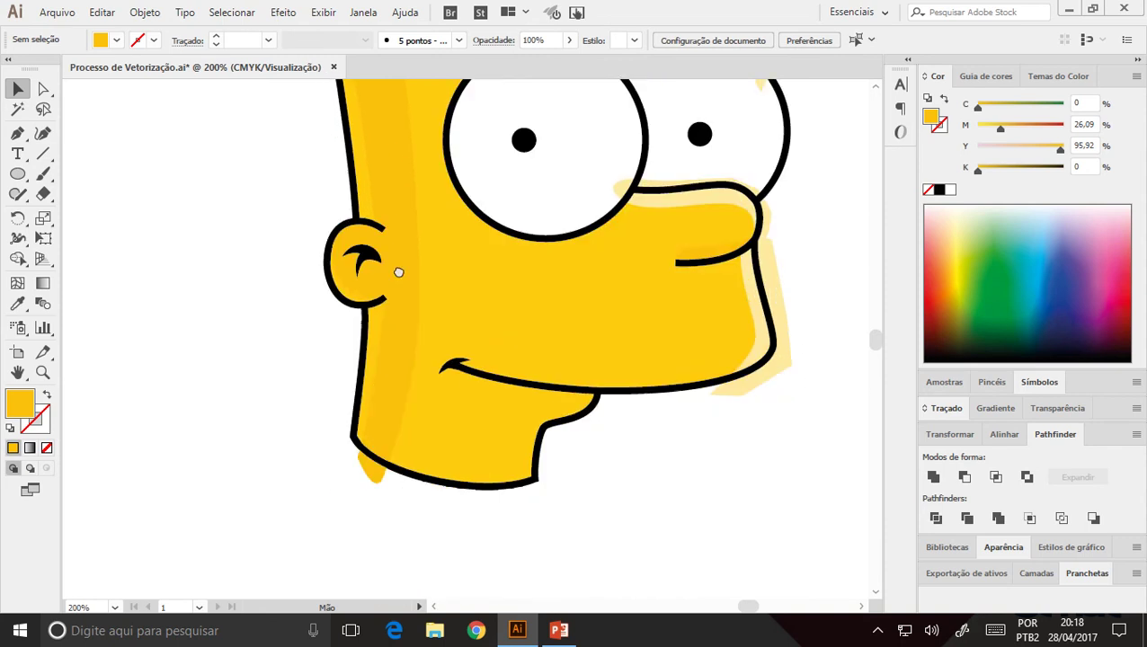
{"action": "left_click", "coordinate": [379, 405], "text": "ctrl"}
{"action": "mouse_move", "coordinate": [415, 364]}
{"action": "left_mouse_down"}
{"action": "mouse_move", "coordinate": [453, 393]}
{"action": "mouse_move", "coordinate": [351, 397]}
{"action": "mouse_move", "coordinate": [359, 405]}
{"action": "left_mouse_up"}
{"action": "key", "text": "Delete"}
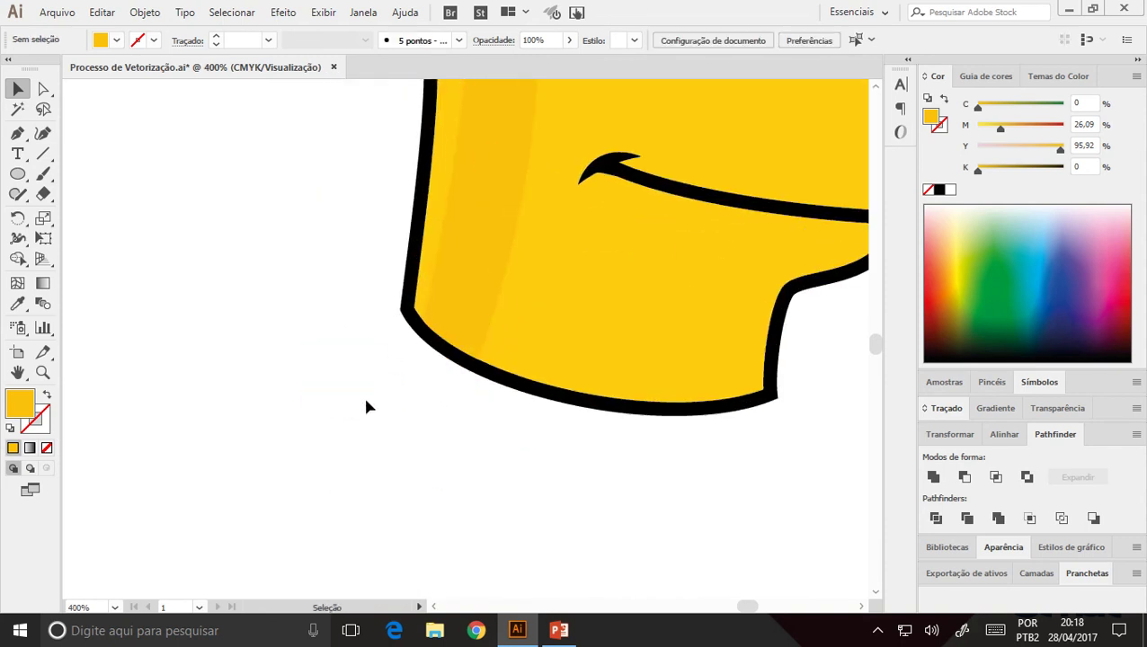
{"action": "key", "text": "ctrl+minus"}
{"action": "left_click_drag", "start_coordinate": [342, 205], "coordinate": [402, 271]}
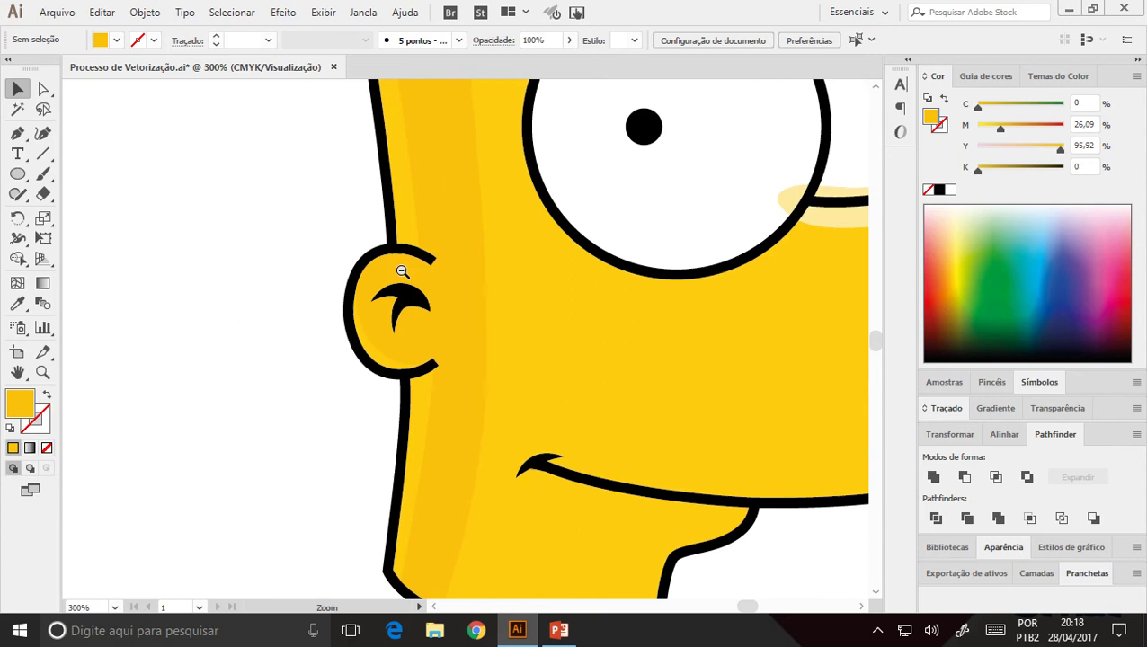
{"action": "key", "text": "ctrl+minus"}
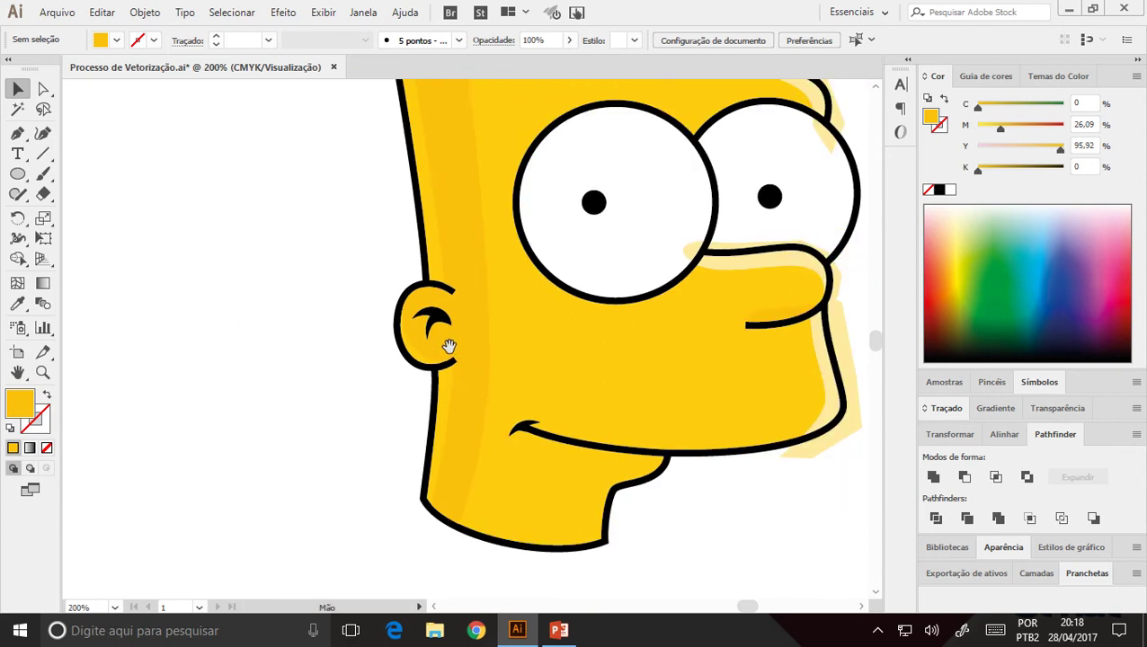
{"action": "left_click_drag", "start_coordinate": [417, 256], "coordinate": [381, 481]}
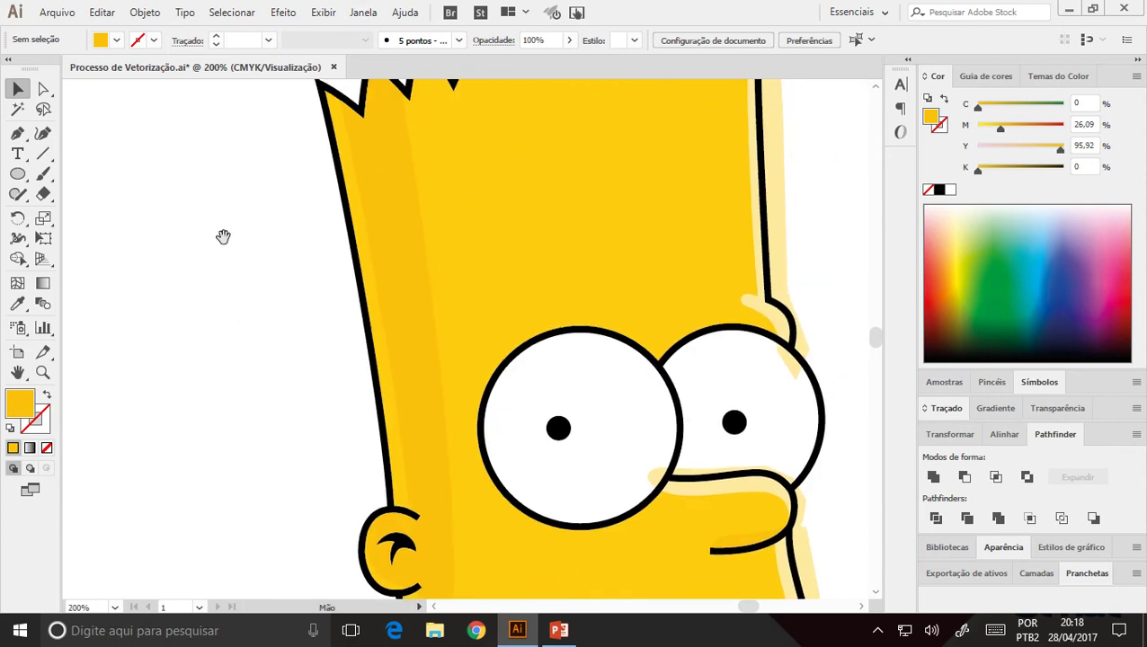
{"action": "left_click", "coordinate": [427, 351], "text": "alt"}
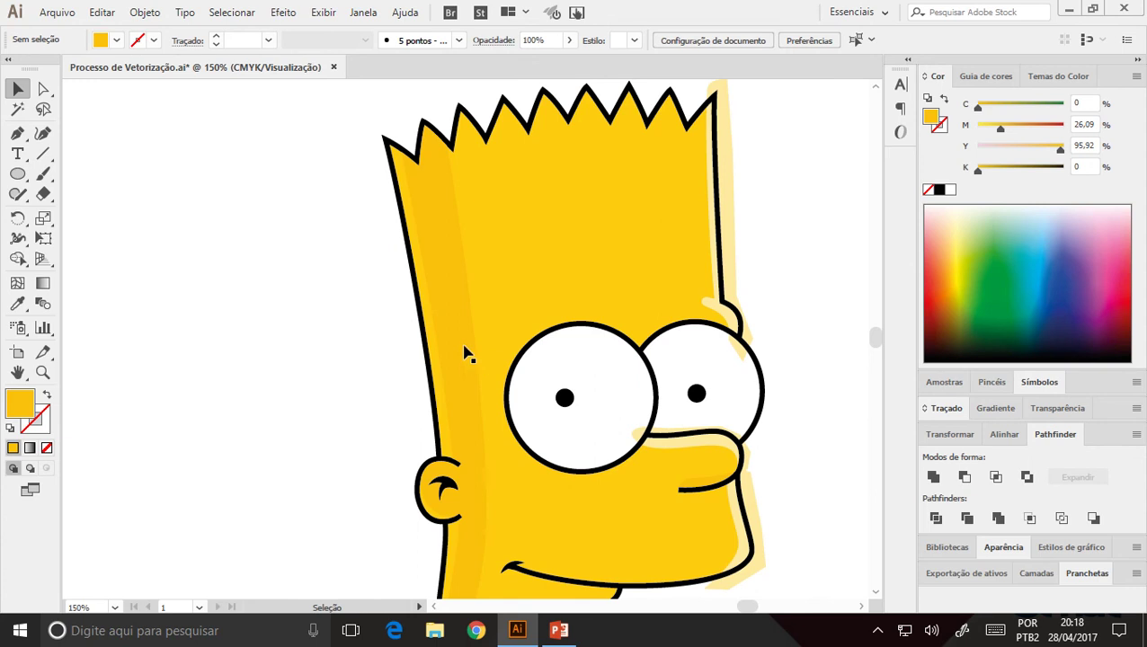
{"action": "left_click_drag", "start_coordinate": [468, 316], "coordinate": [293, 307]}
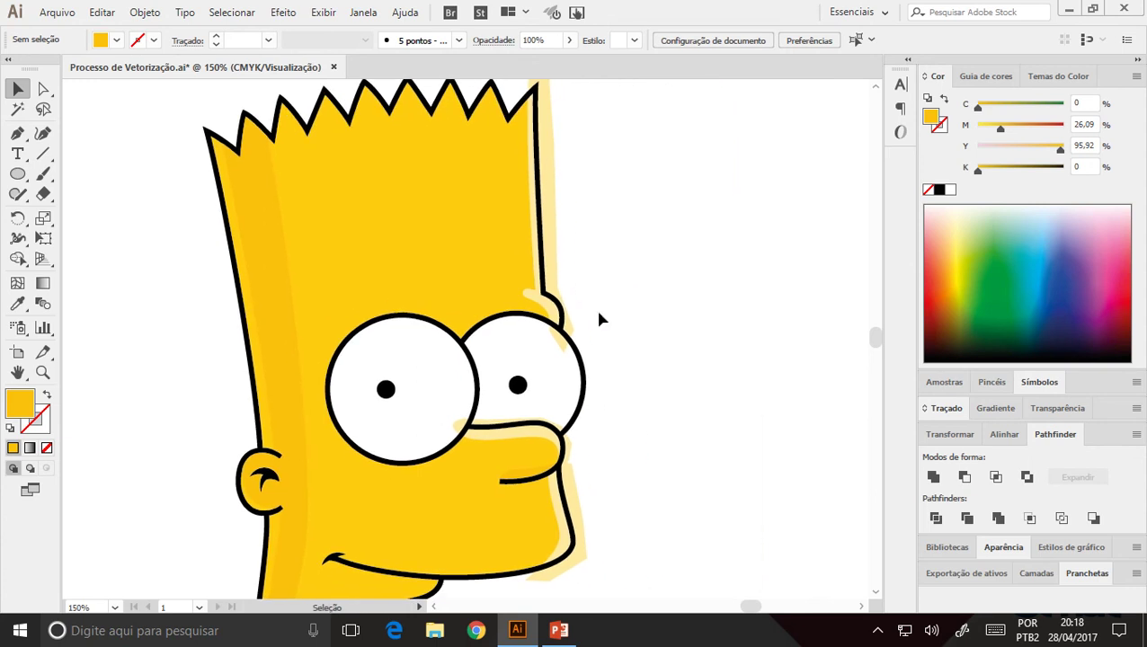
- Select the pale highlights beside the hair, nose and jaw together
{"action": "left_click_drag", "start_coordinate": [571, 228], "coordinate": [568, 283]}
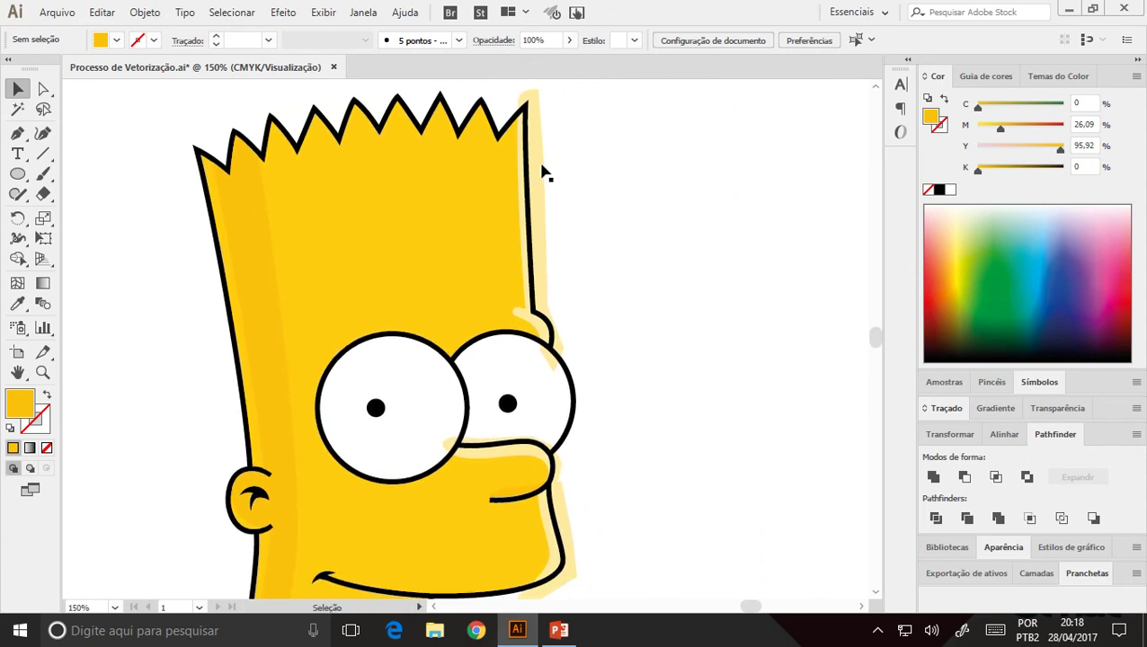
{"action": "left_click", "coordinate": [544, 173]}
{"action": "left_click_drag", "start_coordinate": [594, 331], "coordinate": [569, 184]}
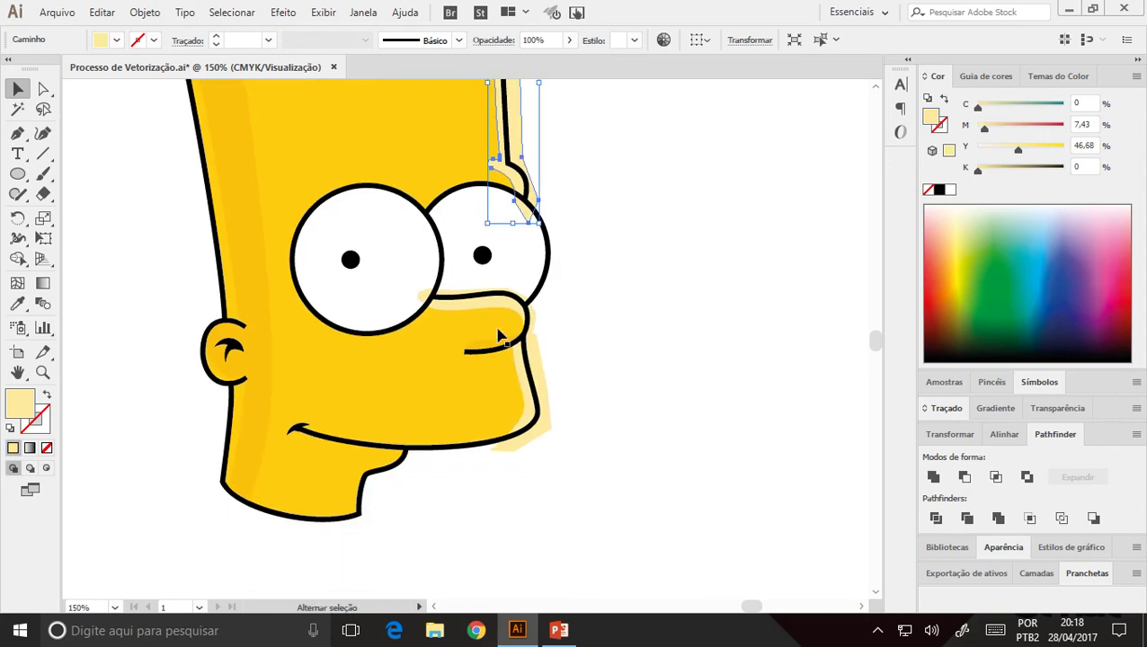
{"action": "left_click", "coordinate": [486, 305], "text": "shift"}
{"action": "left_click", "coordinate": [543, 386], "text": "shift"}
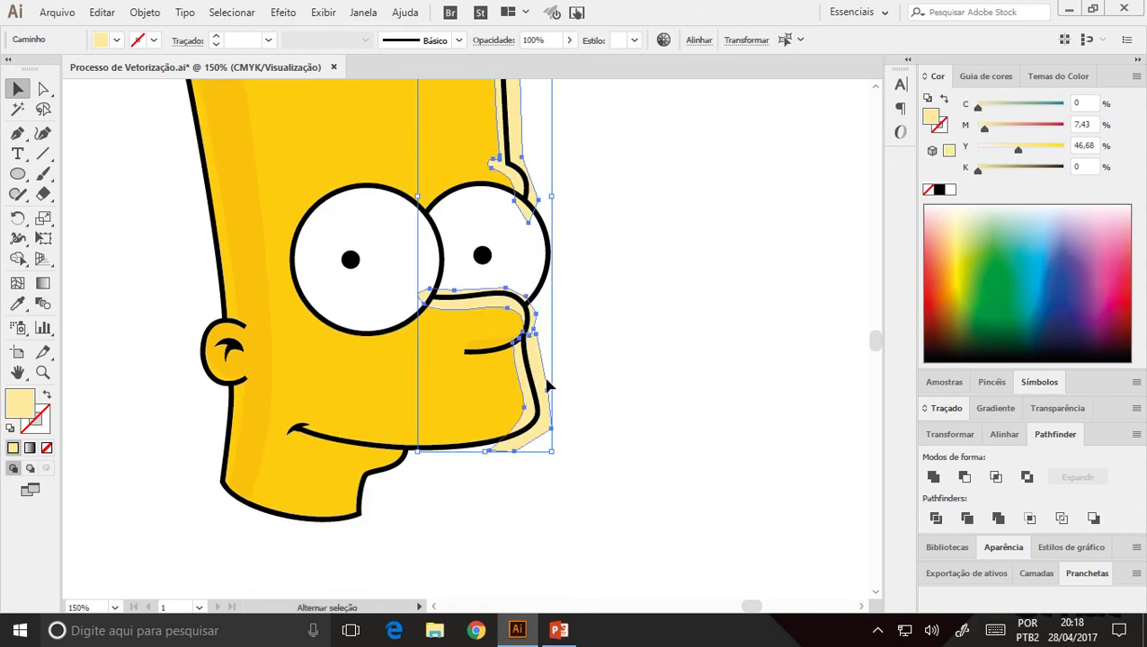
{"action": "key", "text": "ctrl+h"}
{"action": "mouse_move", "coordinate": [579, 192]}
{"action": "left_mouse_down"}
{"action": "mouse_move", "coordinate": [594, 268]}
{"action": "mouse_move", "coordinate": [587, 294]}
{"action": "left_mouse_up"}
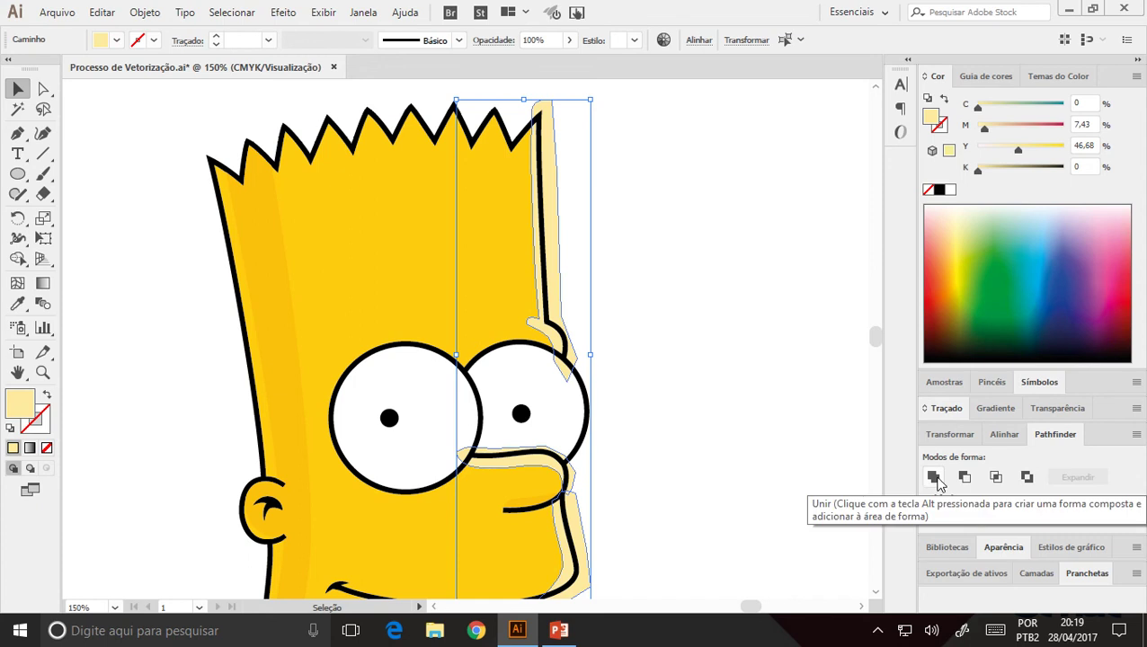
- Merge the three pale highlights into one shape with Pathfinder Unite
{"action": "left_click", "coordinate": [935, 479]}
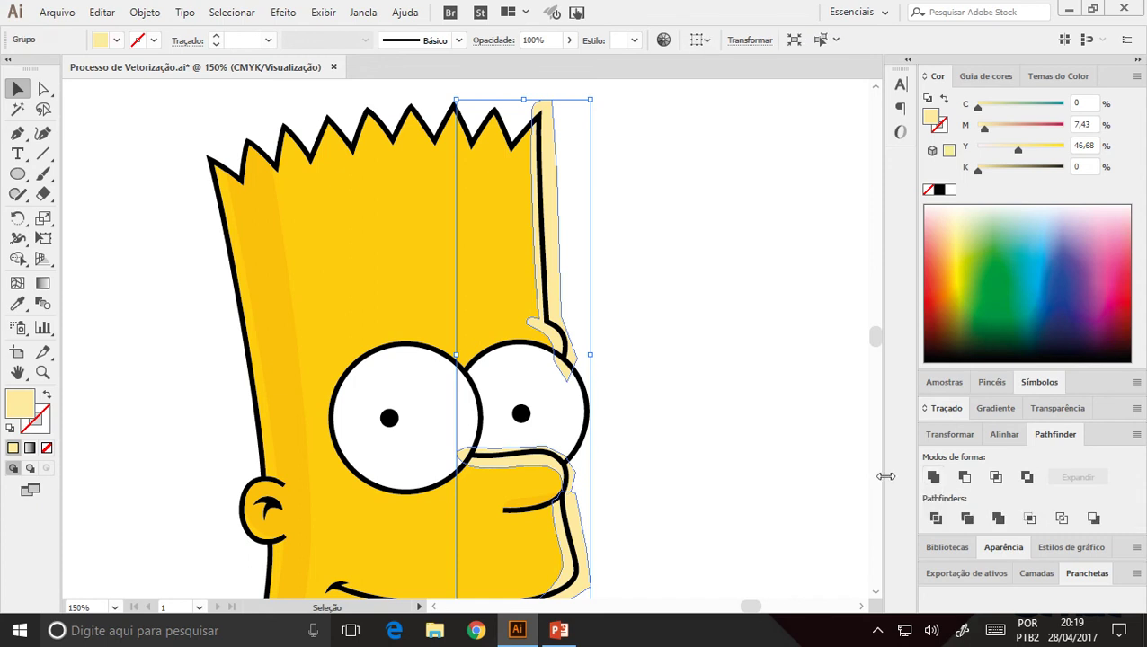
{"action": "left_click", "coordinate": [634, 469]}
{"action": "left_click", "coordinate": [555, 184]}
{"action": "scroll", "coordinate": [565, 496], "scroll_direction": "down", "scroll_amount": 3}
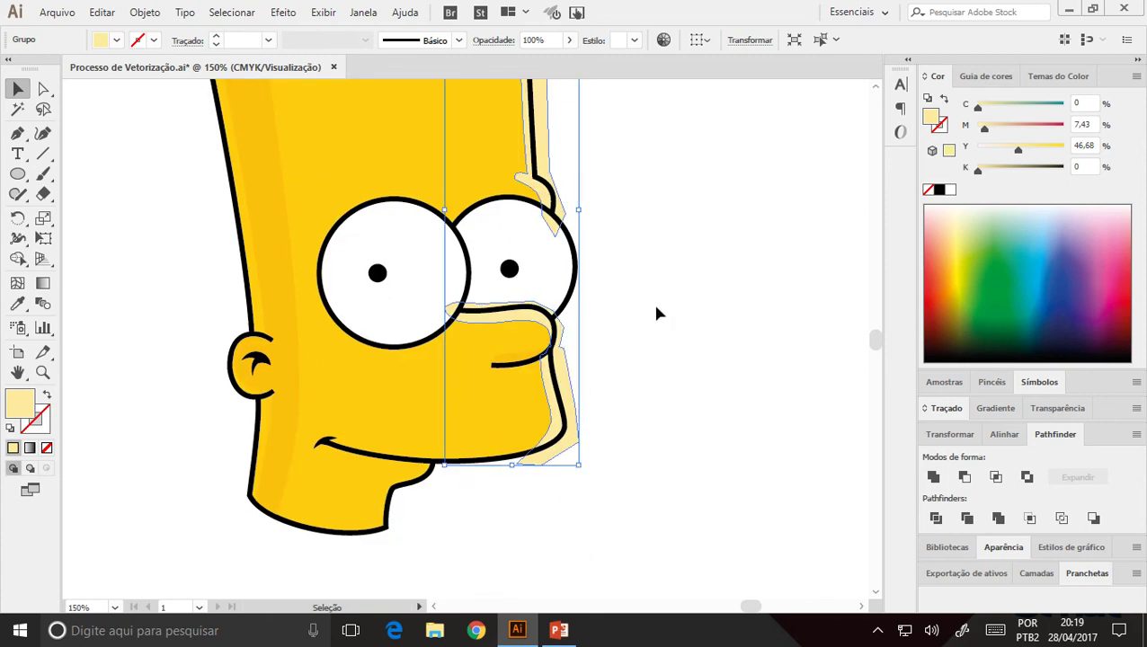
{"action": "left_click", "coordinate": [579, 199]}
- Select Bart's black outline group together with the merged pale highlight
{"action": "left_click", "coordinate": [543, 208]}
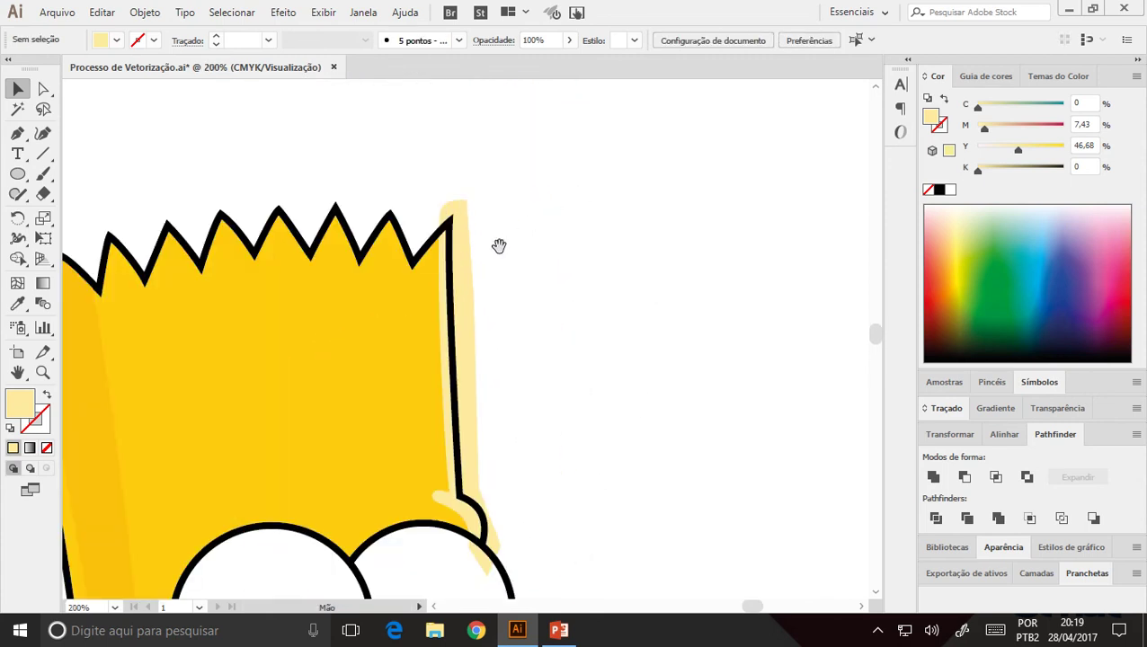
{"action": "left_click", "coordinate": [449, 226]}
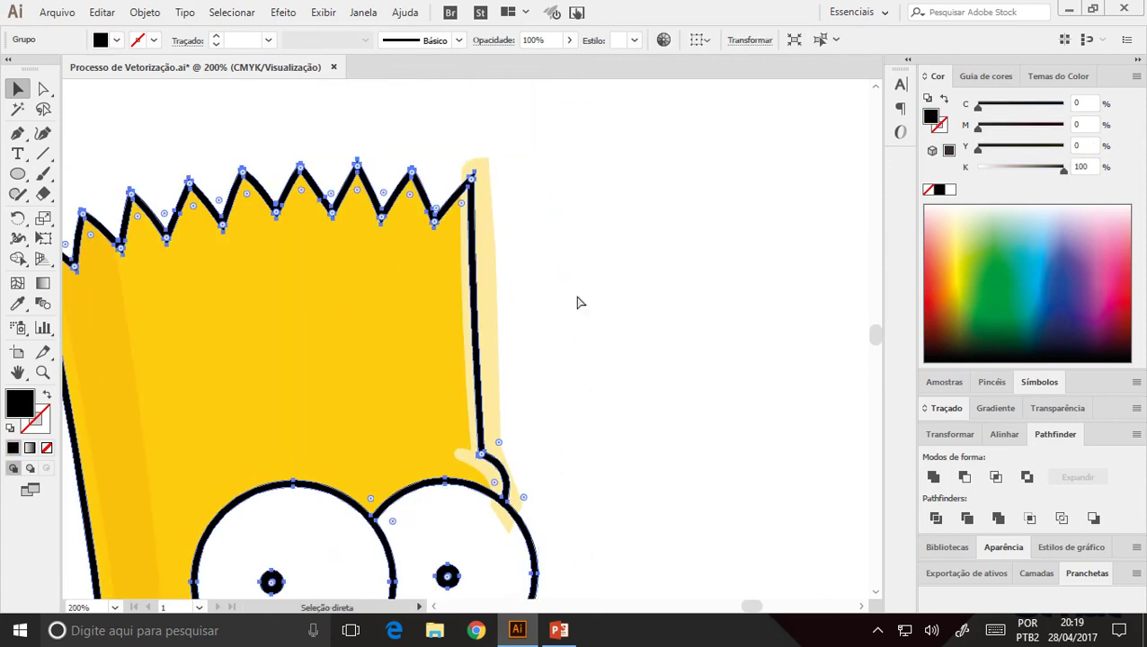
{"action": "key", "text": "ctrl"}
{"action": "left_click", "coordinate": [489, 262], "text": "shift"}
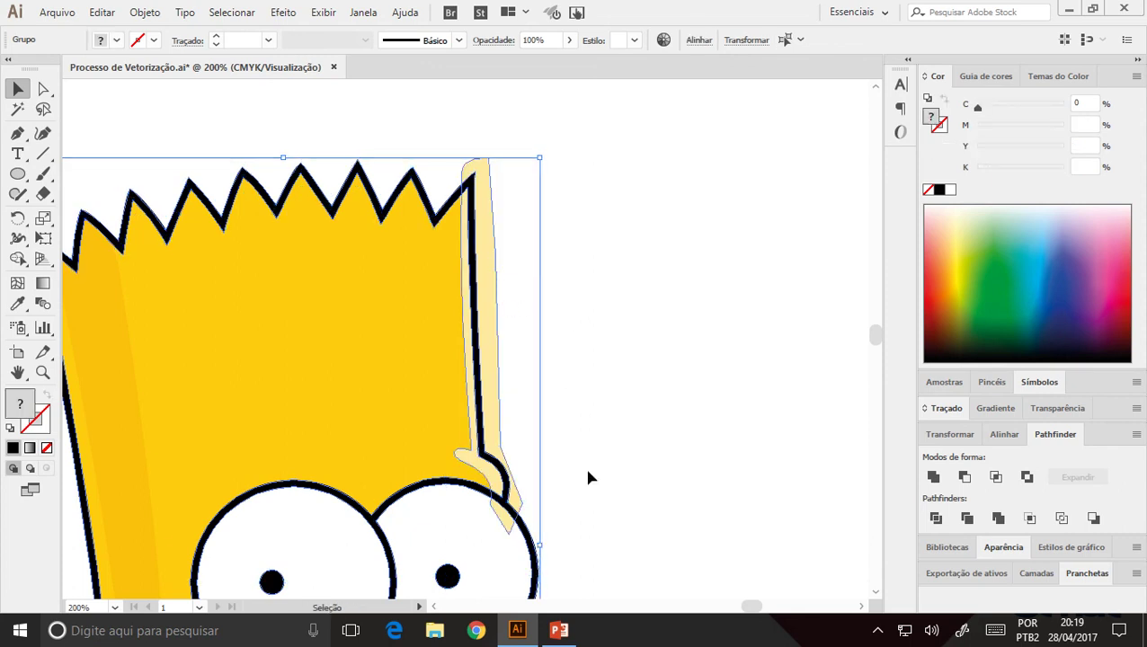
{"action": "scroll", "coordinate": [567, 377], "scroll_direction": "down", "scroll_amount": 2}
{"action": "scroll", "coordinate": [521, 377], "scroll_direction": "down", "scroll_amount": 5}
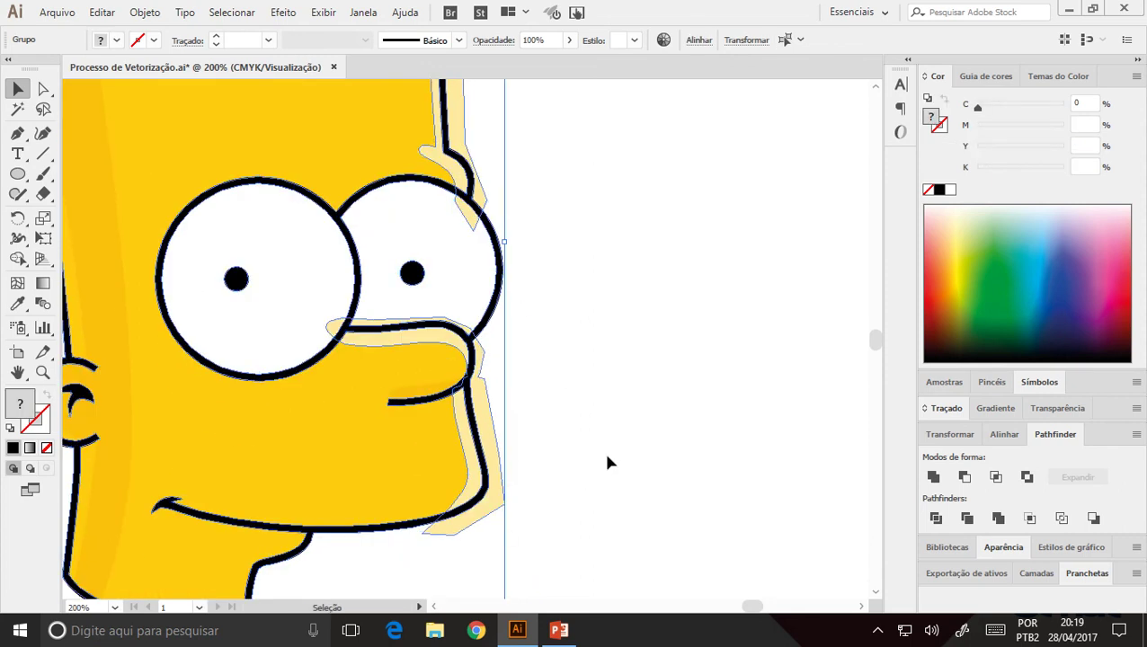
{"action": "scroll", "coordinate": [597, 292], "scroll_direction": "up", "scroll_amount": 2}
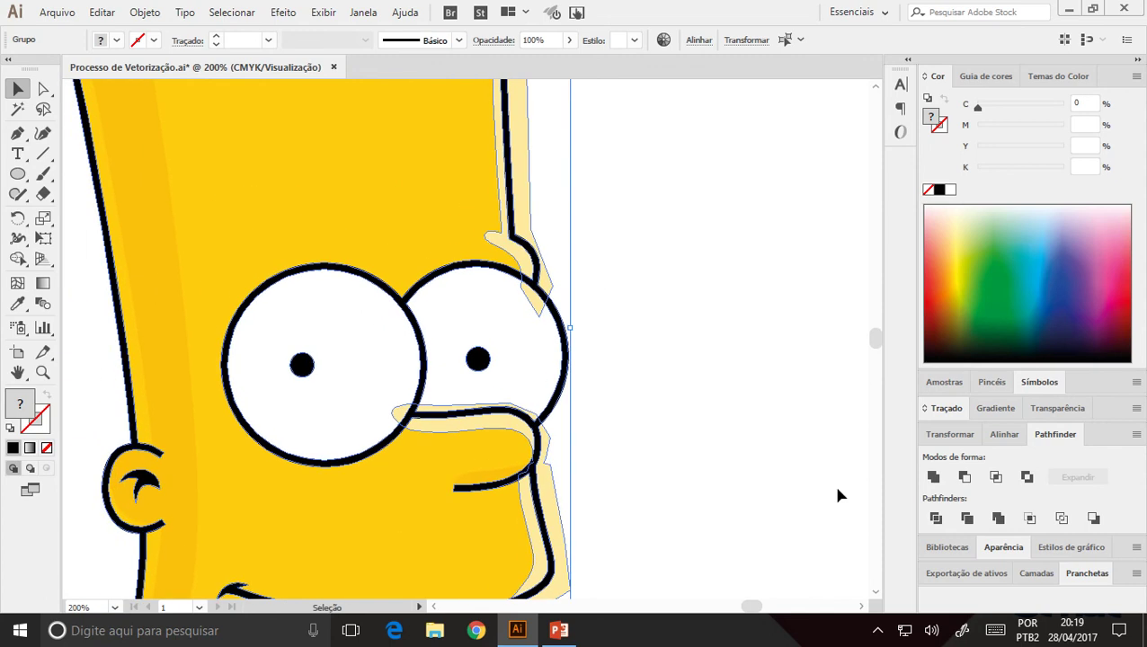
{"action": "left_click", "coordinate": [965, 478]}
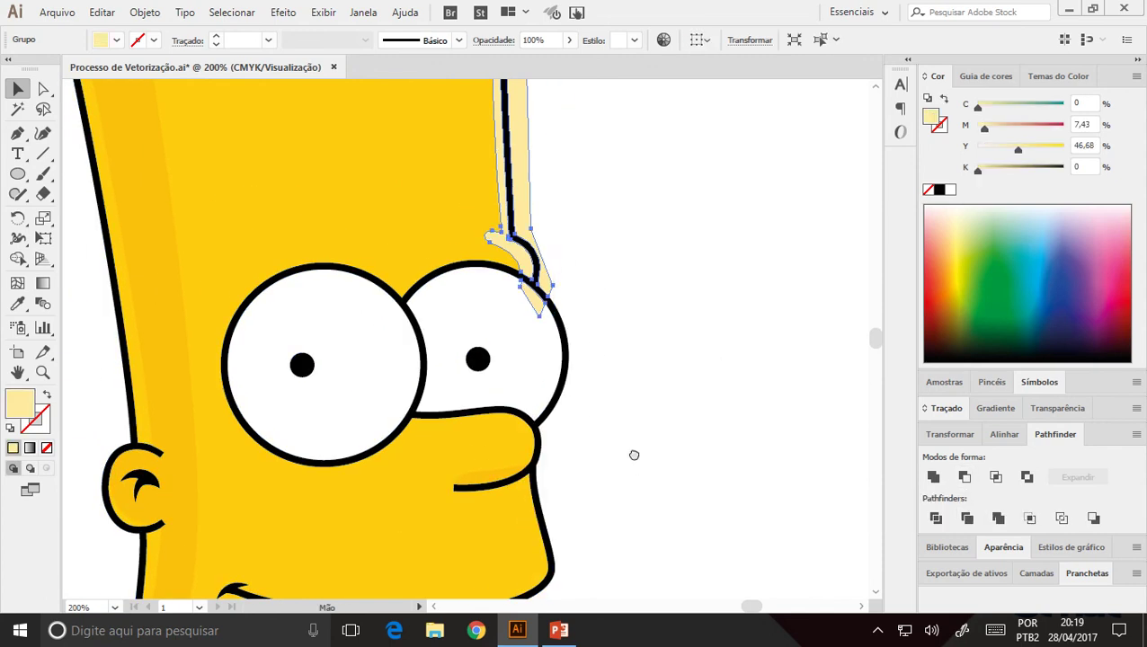
{"action": "left_click_drag", "start_coordinate": [633, 455], "coordinate": [645, 320]}
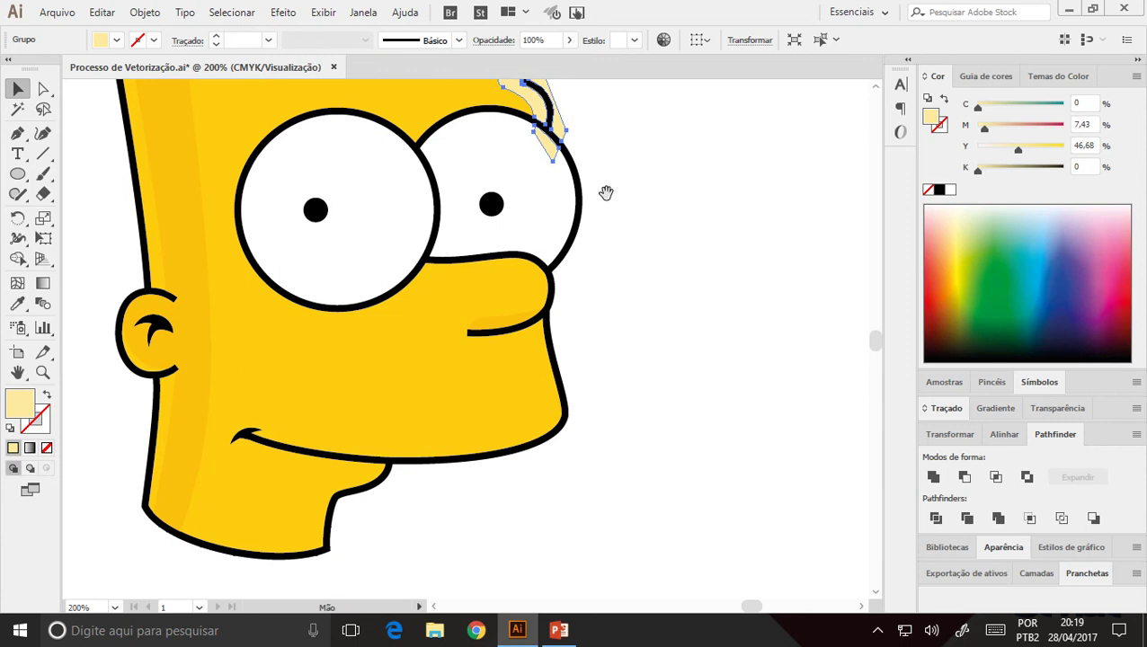
{"action": "left_click_drag", "start_coordinate": [605, 192], "coordinate": [622, 348]}
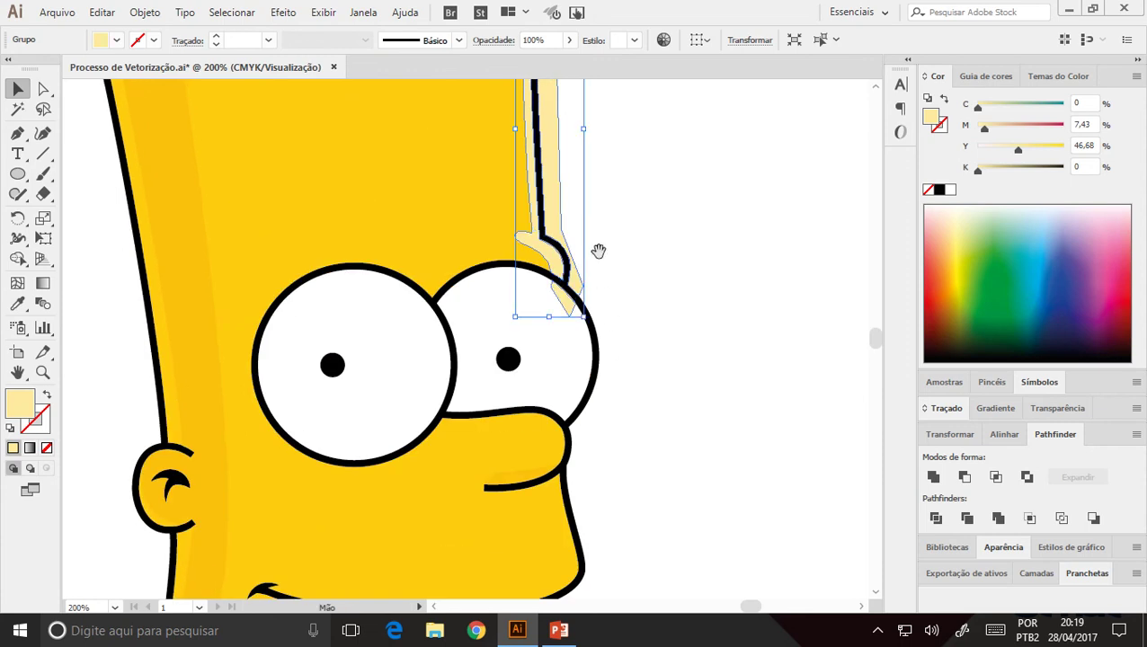
{"action": "key", "text": "ctrl+plus"}
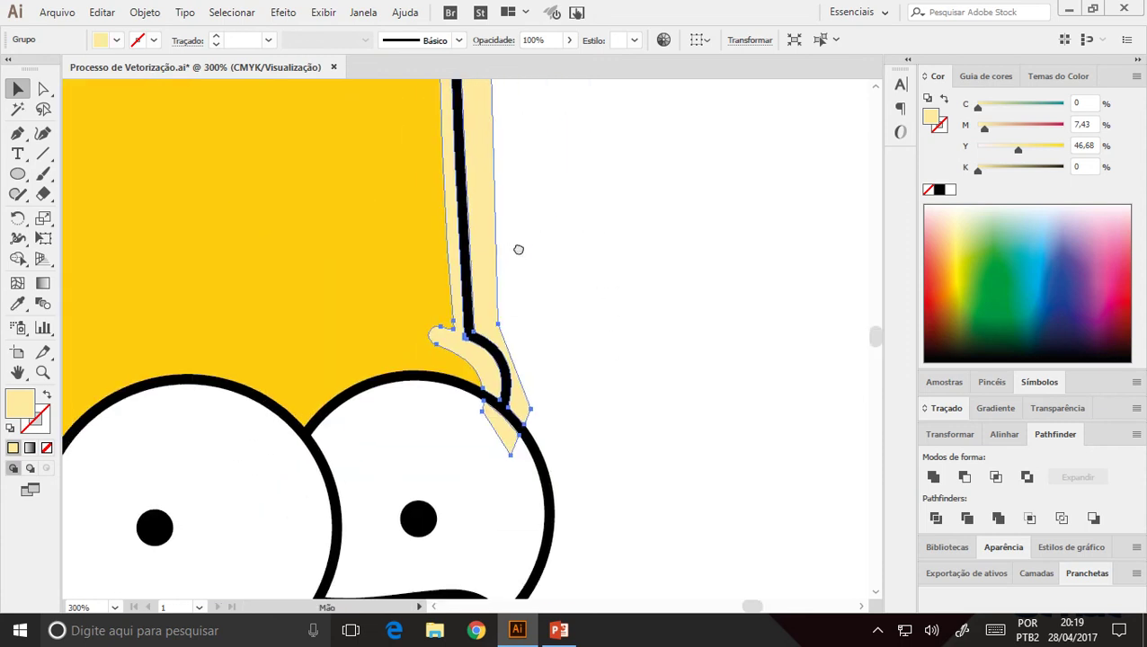
{"action": "scroll", "coordinate": [521, 323], "scroll_direction": "down", "scroll_amount": 3}
{"action": "scroll", "coordinate": [517, 332], "scroll_direction": "down", "scroll_amount": 3}
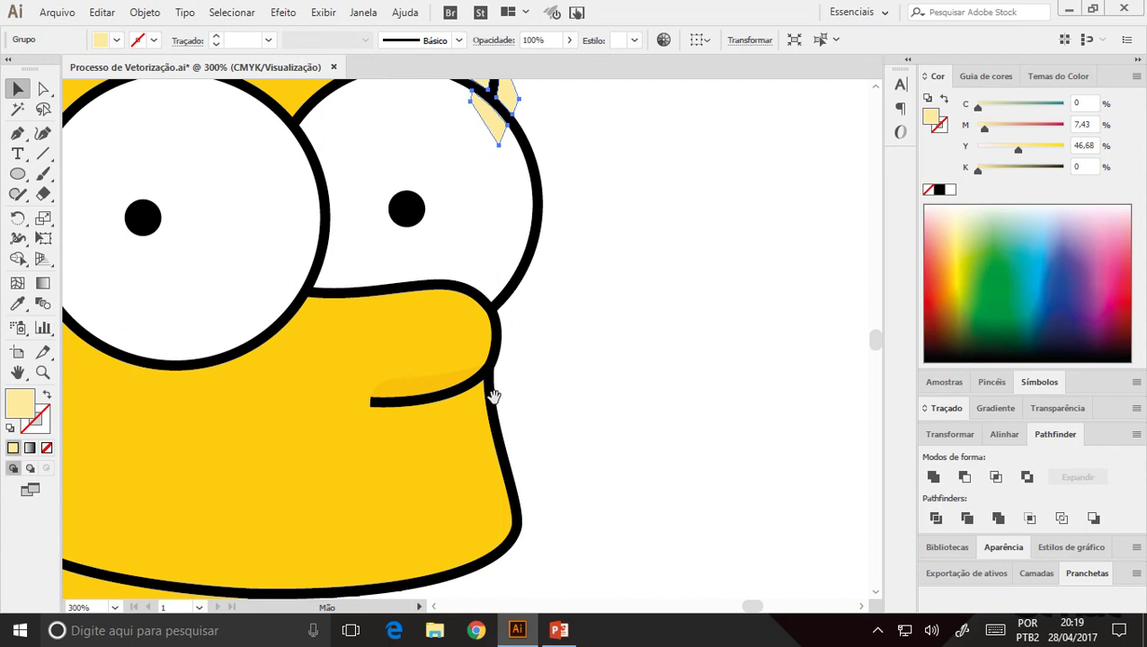
{"action": "key", "text": "space"}
{"action": "left_click", "coordinate": [517, 259], "text": "ctrl+alt"}
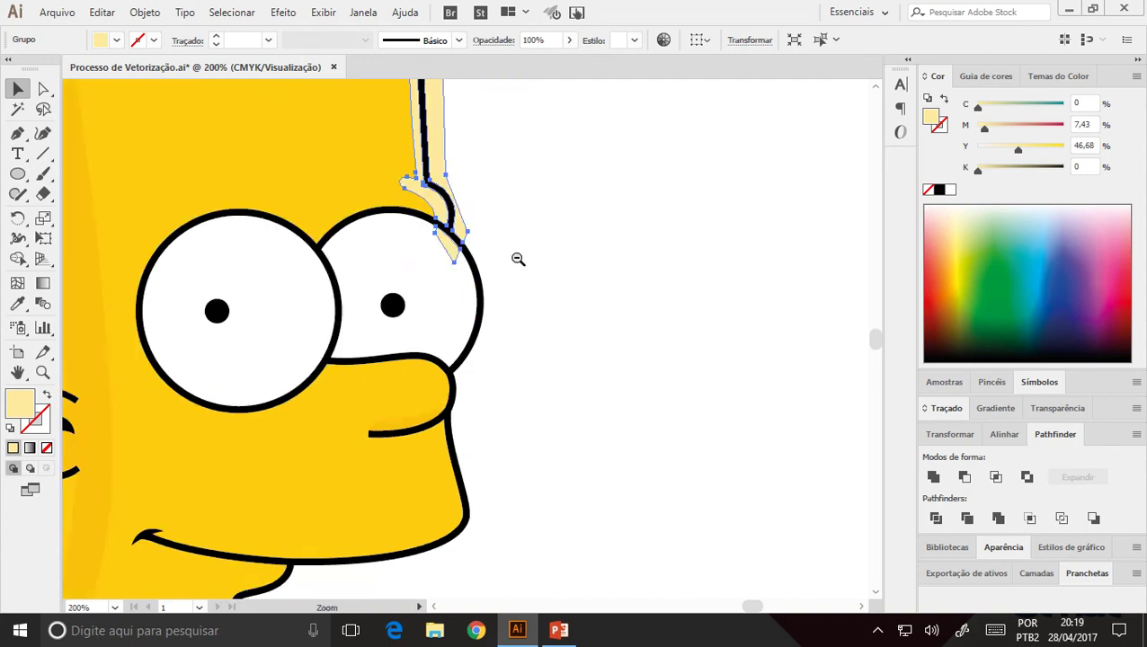
{"action": "left_click", "coordinate": [432, 299], "text": "ctrl+alt"}
{"action": "left_click", "coordinate": [525, 366], "text": "ctrl+alt"}
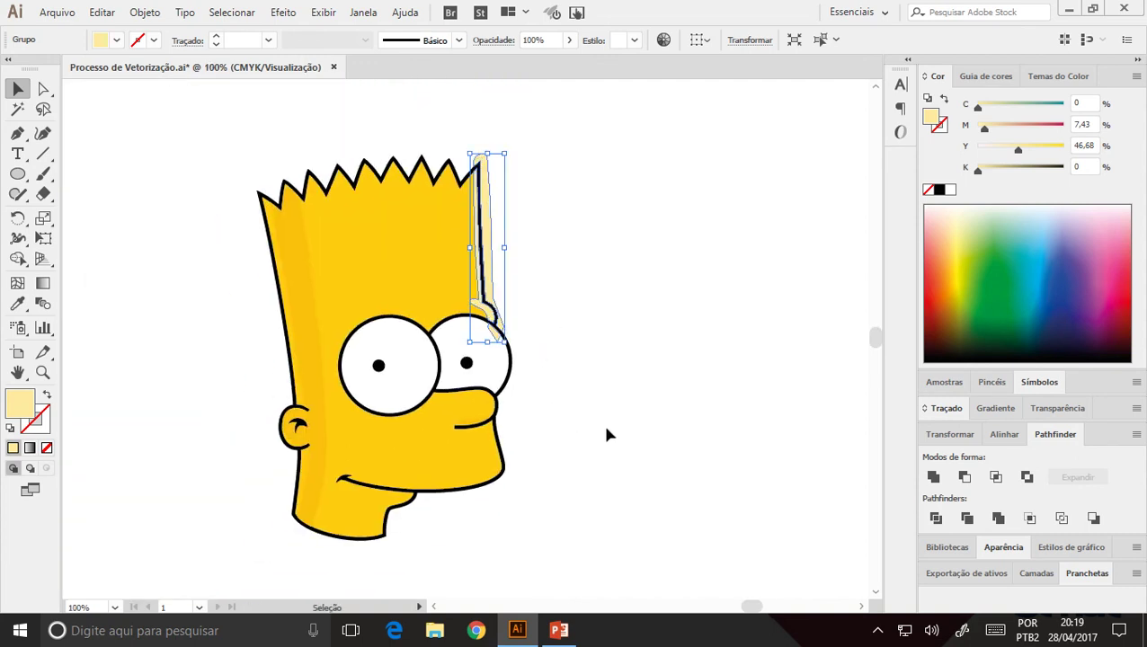
{"action": "left_click_drag", "start_coordinate": [553, 370], "coordinate": [589, 375]}
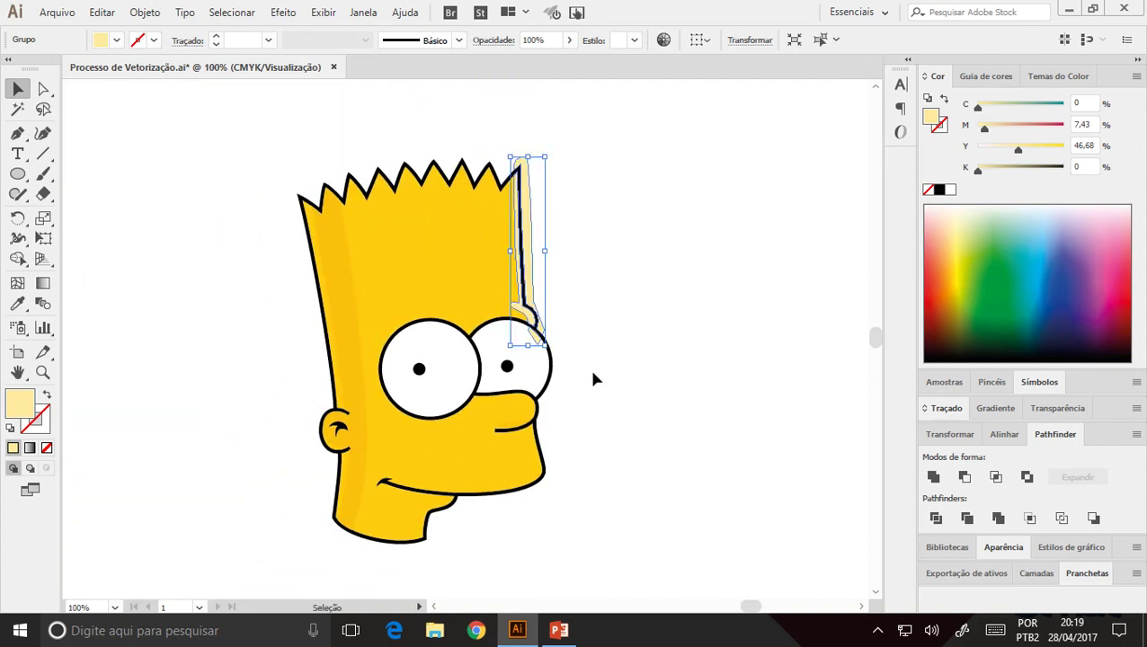
{"action": "key", "text": "ctrl+a"}
- Subtract Bart's black outline from the pale highlights with Pathfinder Minus Front
{"action": "left_click", "coordinate": [553, 419]}
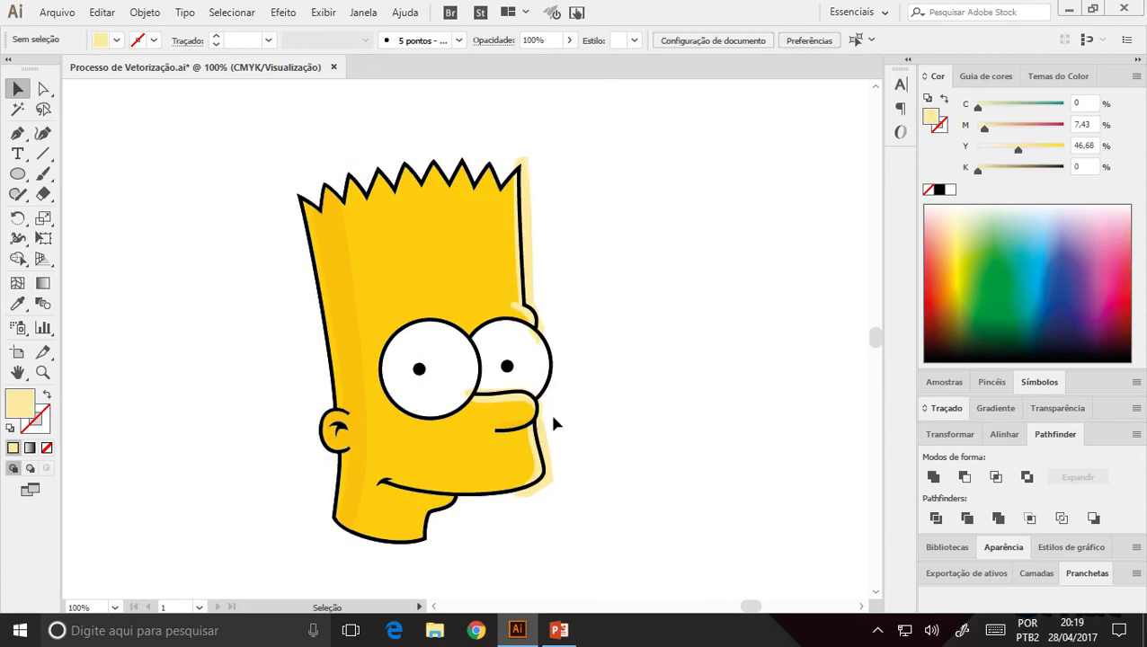
{"action": "left_click_drag", "start_coordinate": [535, 233], "coordinate": [550, 218]}
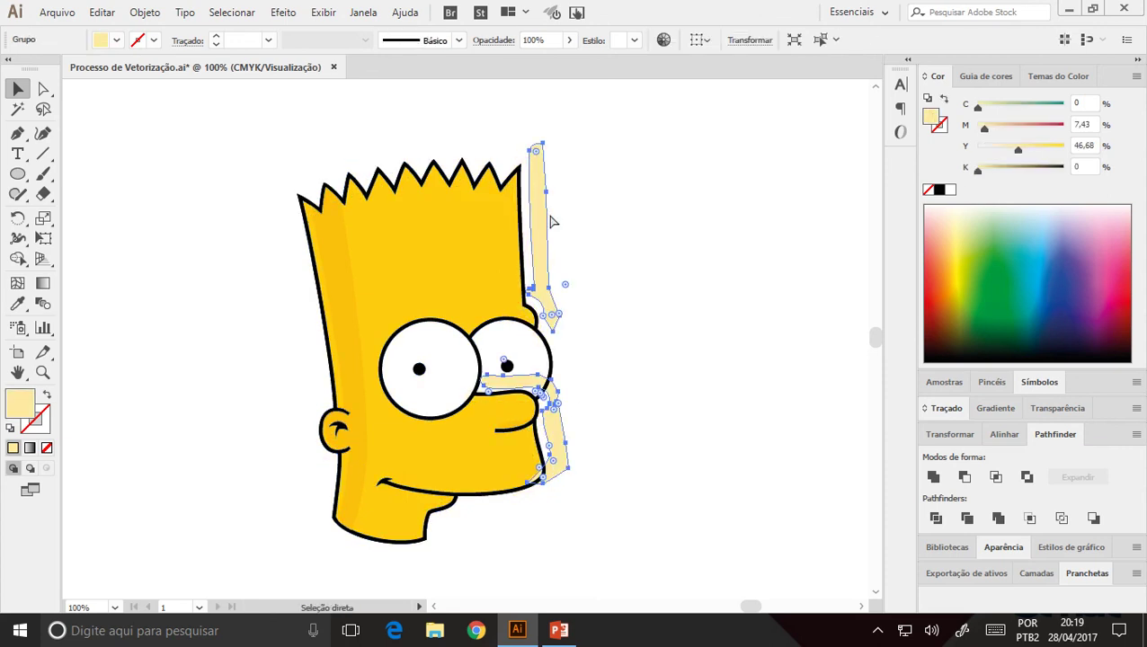
{"action": "key", "text": "ctrl+plus"}
{"action": "left_click_drag", "start_coordinate": [542, 384], "coordinate": [579, 315]}
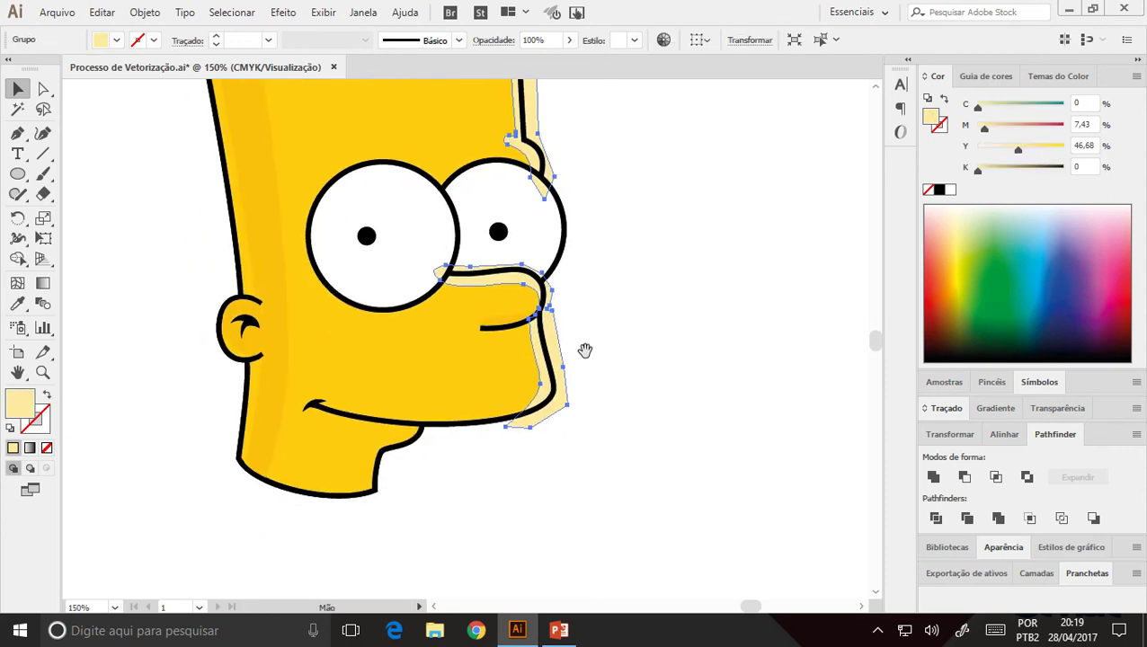
{"action": "key", "text": "ctrl+plus"}
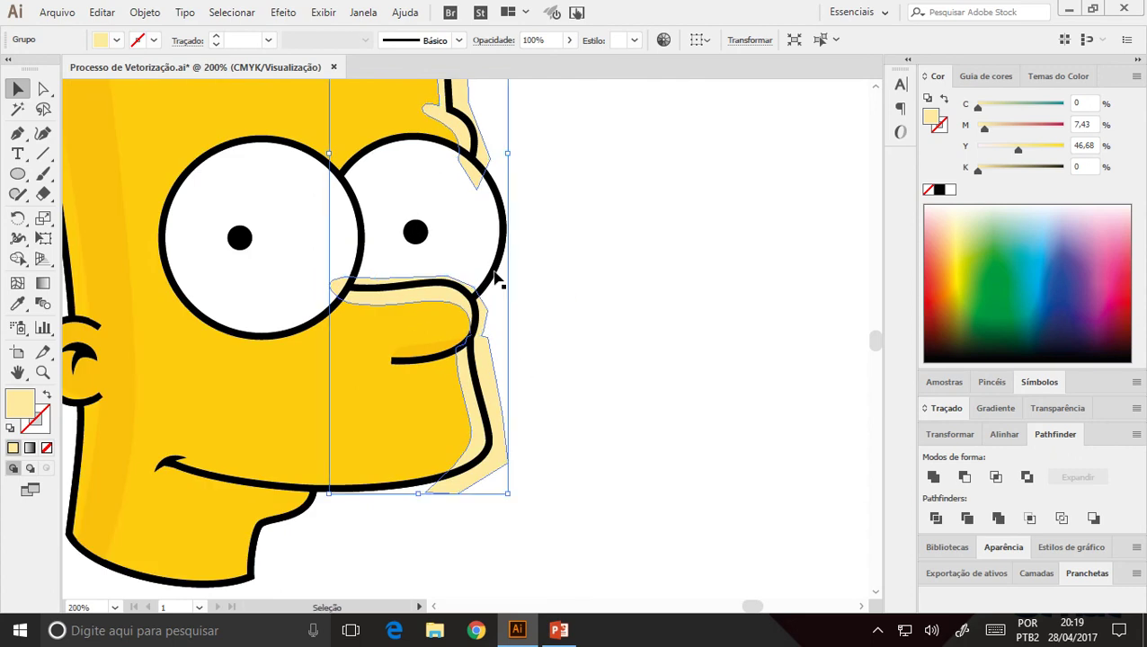
{"action": "left_click", "coordinate": [496, 280]}
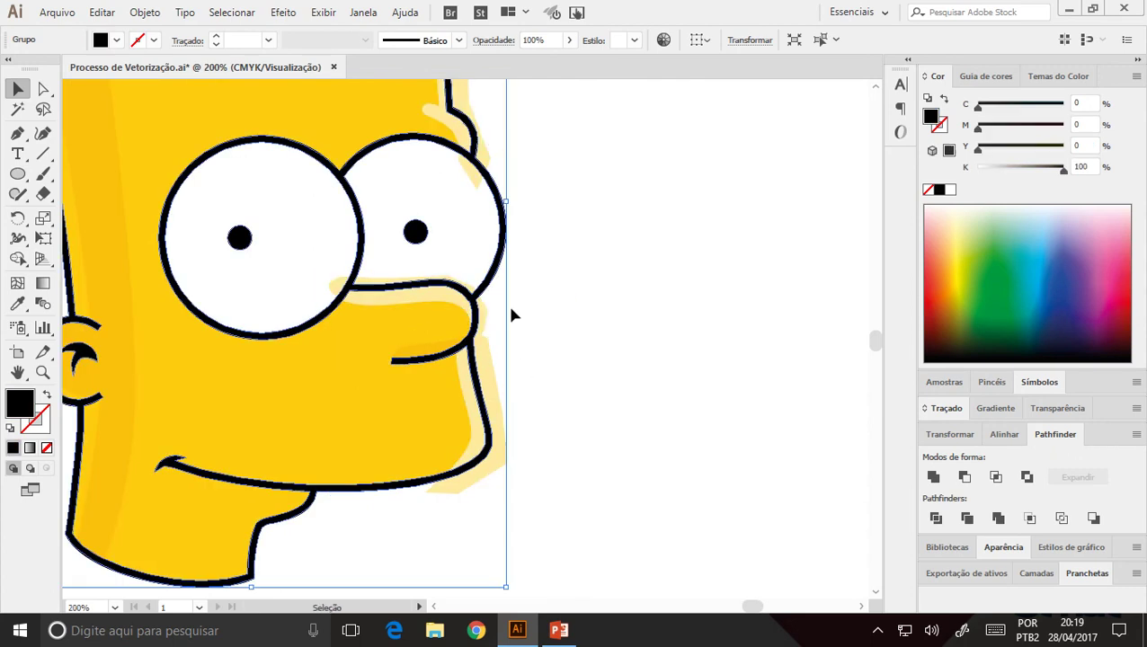
{"action": "left_click", "coordinate": [491, 390], "text": "shift"}
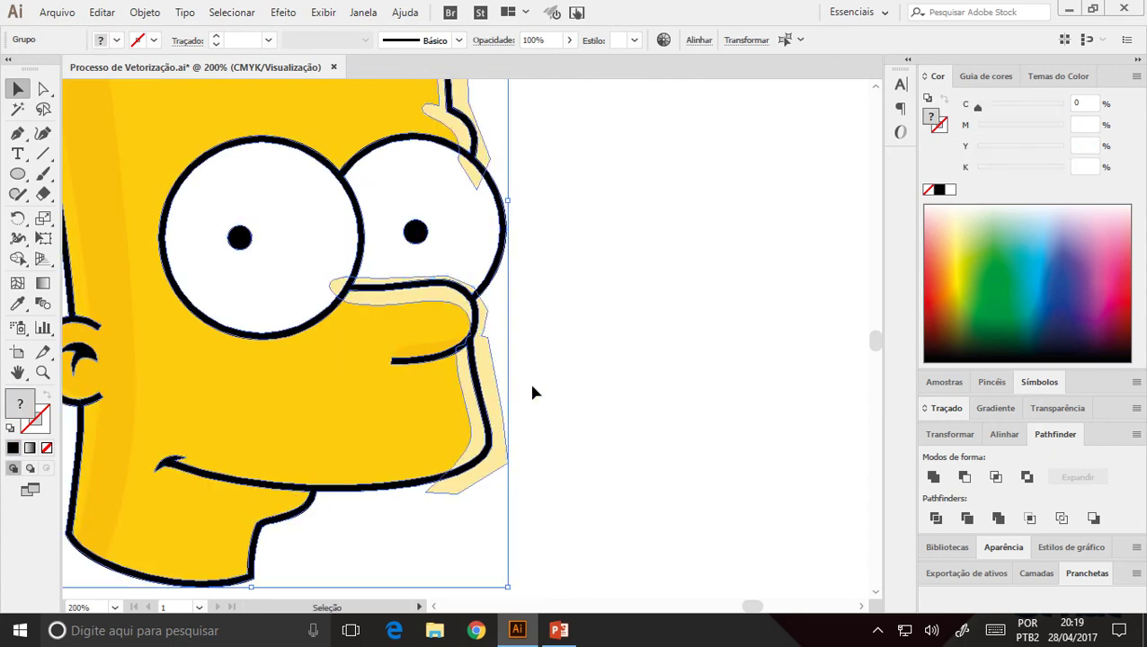
{"action": "left_click", "coordinate": [965, 477]}
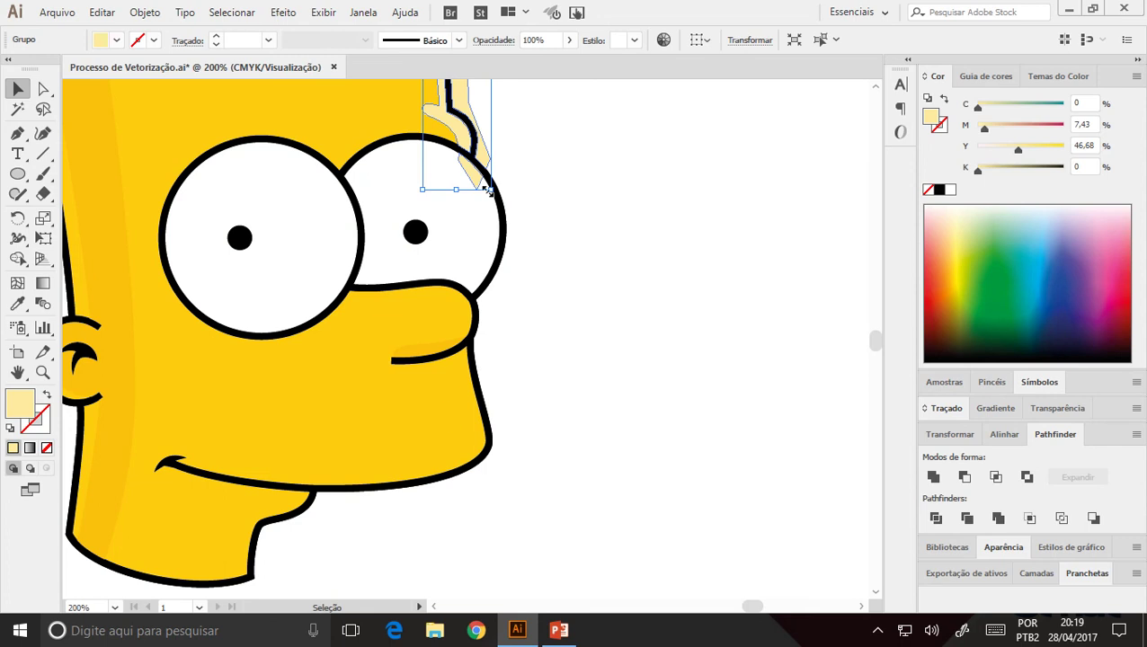
- Undo the subtraction and ungroup the pale highlight into a single plain path
{"action": "key", "text": "a"}
{"action": "left_click_drag", "start_coordinate": [548, 256], "coordinate": [624, 307]}
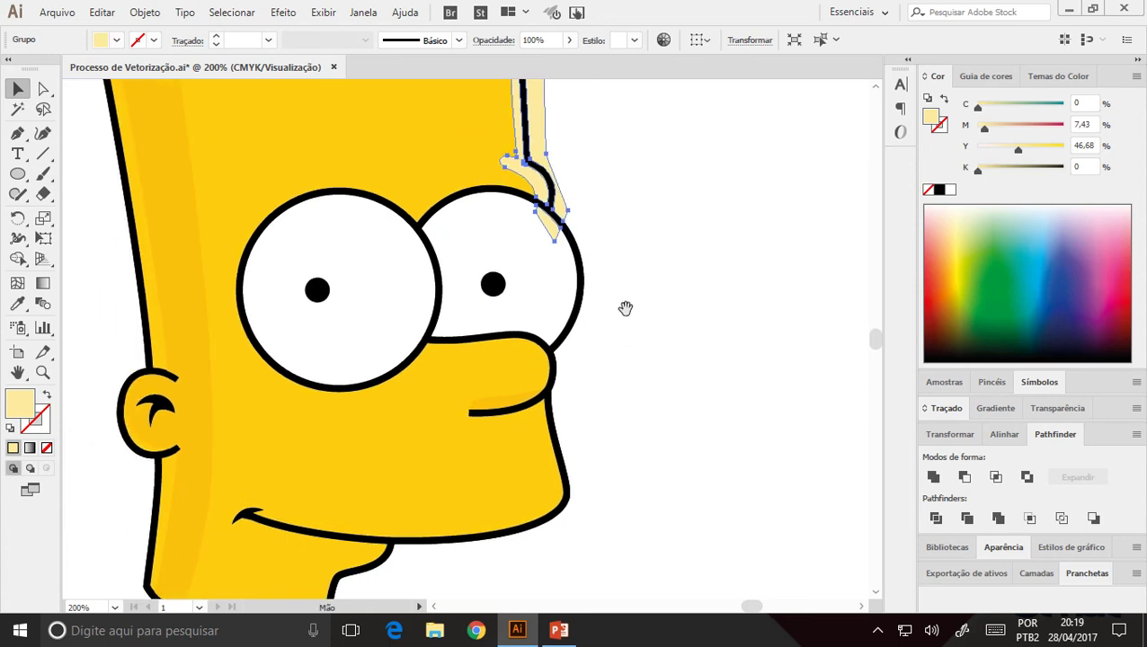
{"action": "key", "text": "ctrl+z"}
{"action": "key", "text": "v"}
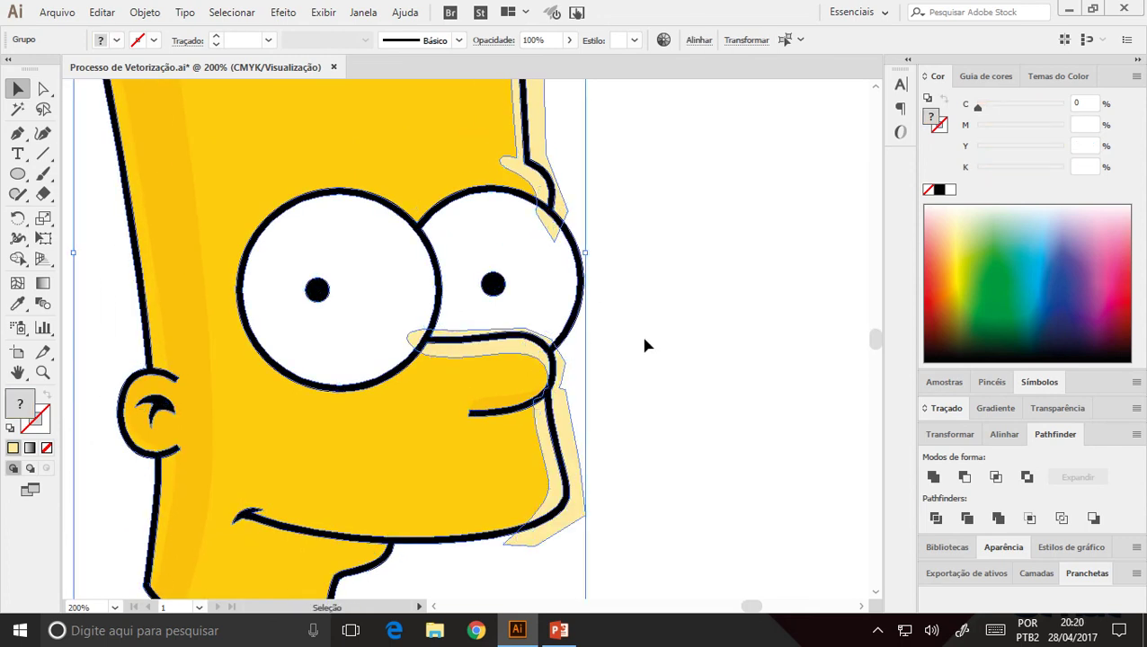
{"action": "key", "text": "ctrl+z"}
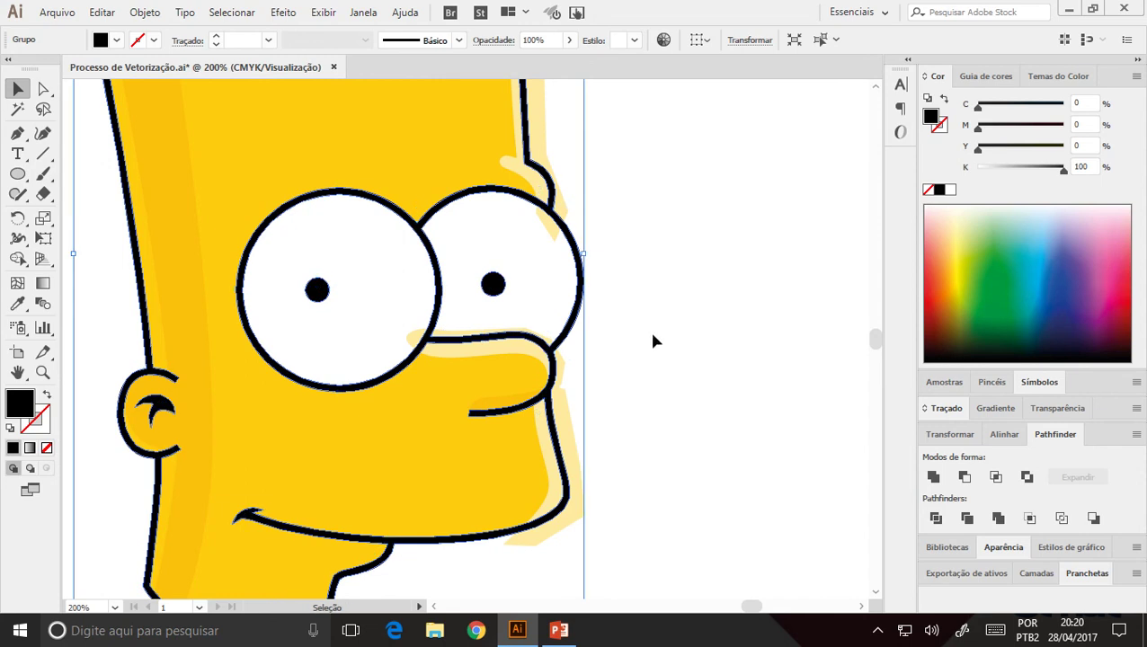
{"action": "left_click", "coordinate": [568, 429]}
{"action": "key", "text": "ctrl+shift+g"}
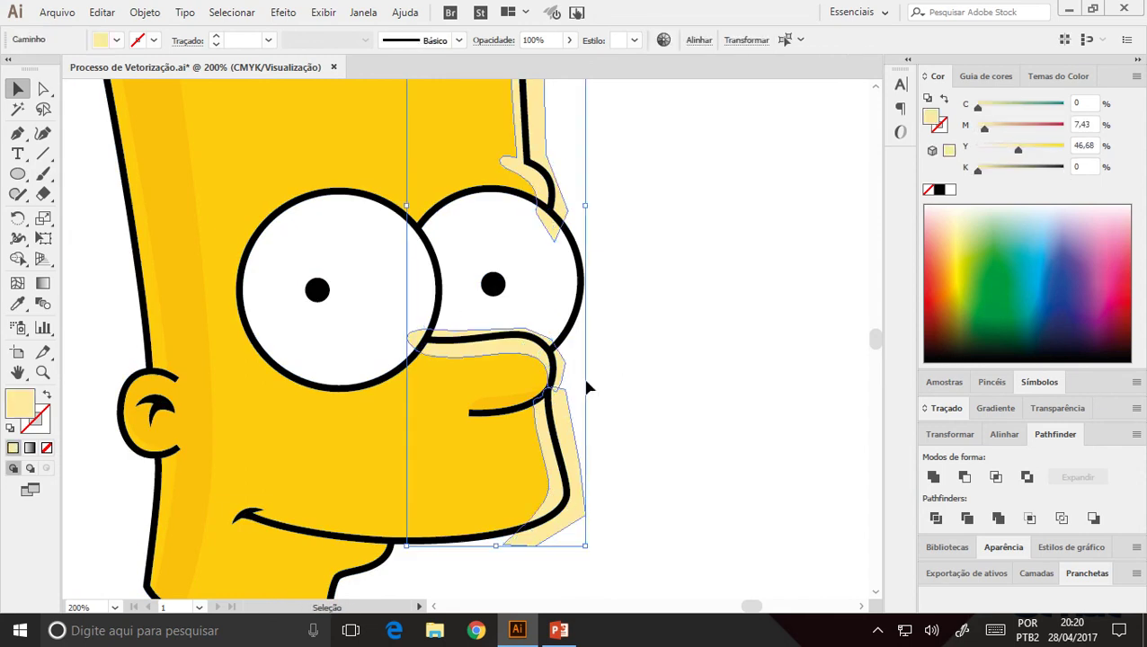
- Check the pale highlight pieces beside the hair, nose and chin by selecting each
{"action": "left_click", "coordinate": [607, 274]}
{"action": "left_click", "coordinate": [566, 419]}
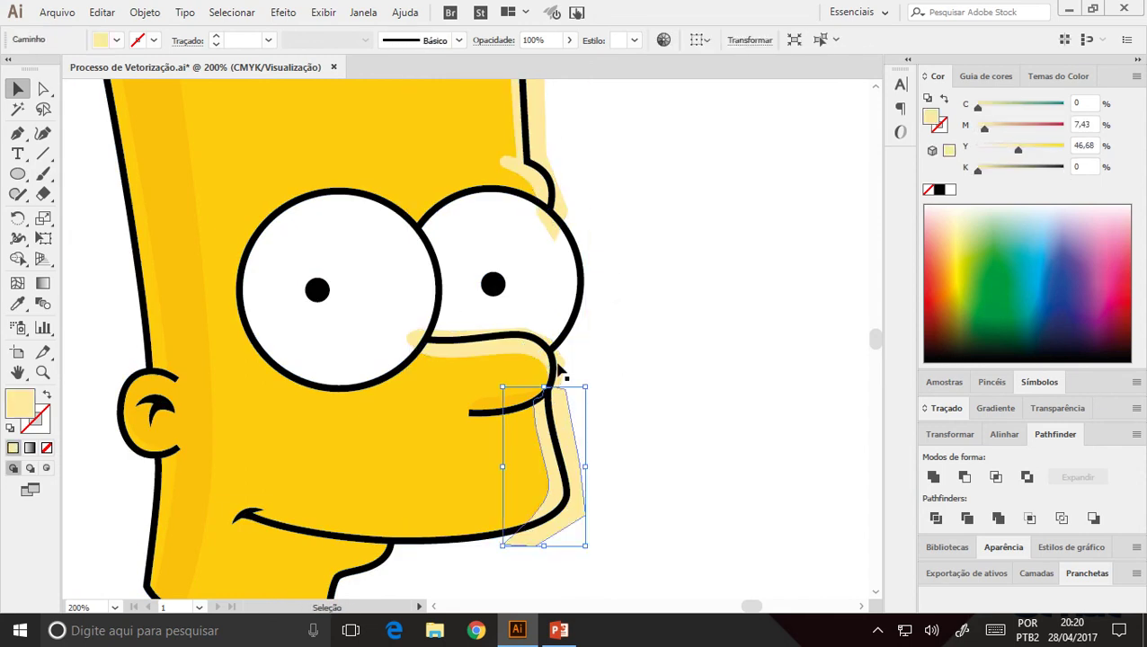
{"action": "left_click", "coordinate": [556, 373]}
{"action": "left_click", "coordinate": [633, 302]}
{"action": "left_click", "coordinate": [566, 205]}
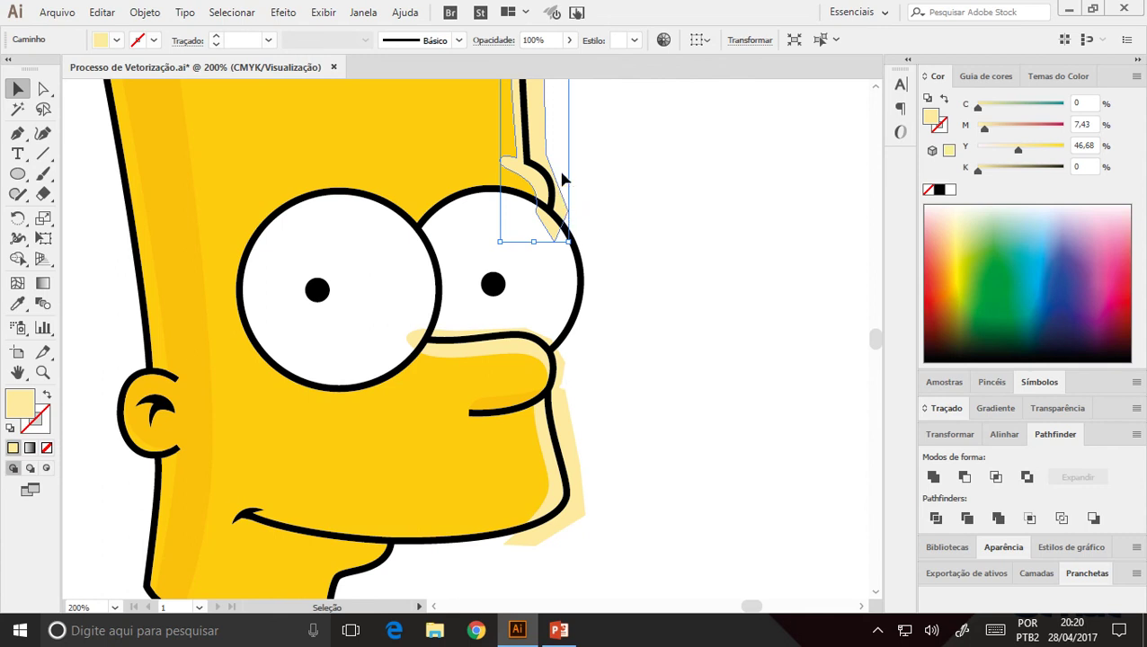
{"action": "left_click", "coordinate": [562, 380]}
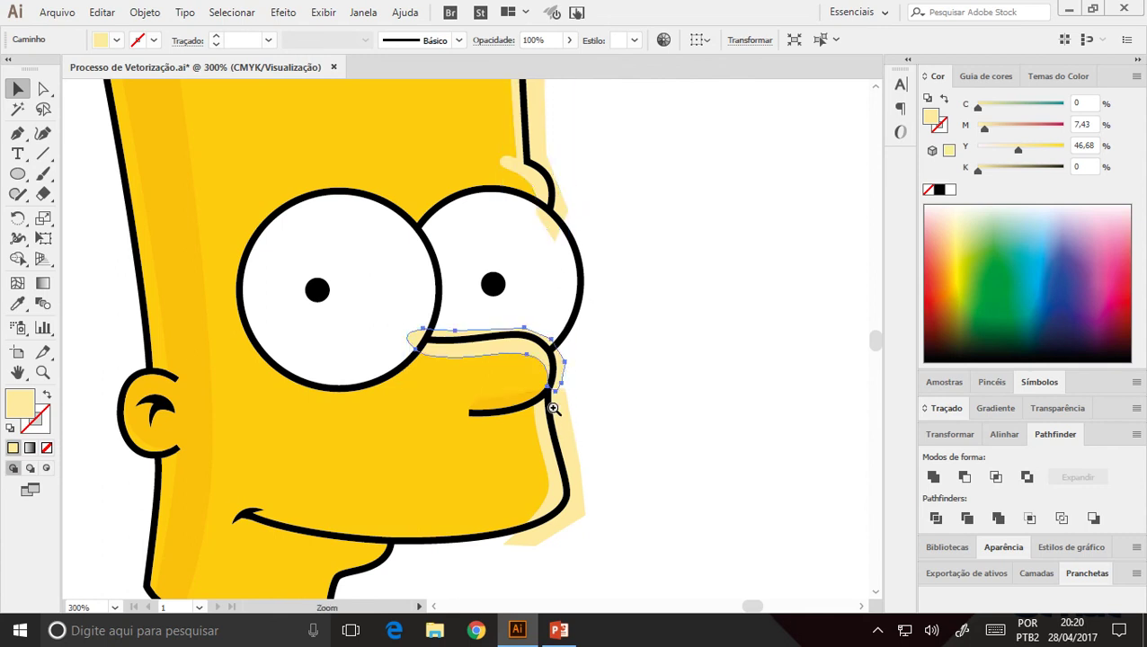
{"action": "scroll", "coordinate": [553, 395], "scroll_direction": "up", "scroll_amount": 2}
{"action": "scroll", "coordinate": [365, 246], "scroll_direction": "up", "scroll_amount": 1}
{"action": "left_click", "coordinate": [463, 357]}
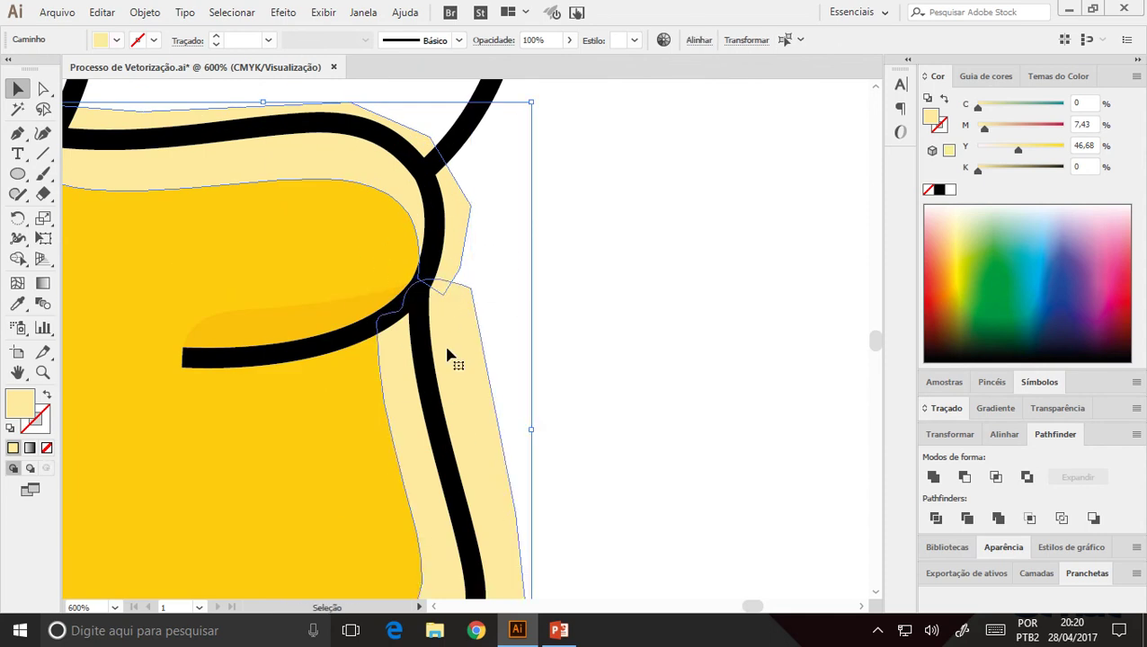
{"action": "scroll", "coordinate": [447, 355], "scroll_direction": "down", "scroll_amount": 1}
{"action": "scroll", "coordinate": [447, 355], "scroll_direction": "down", "scroll_amount": 1}
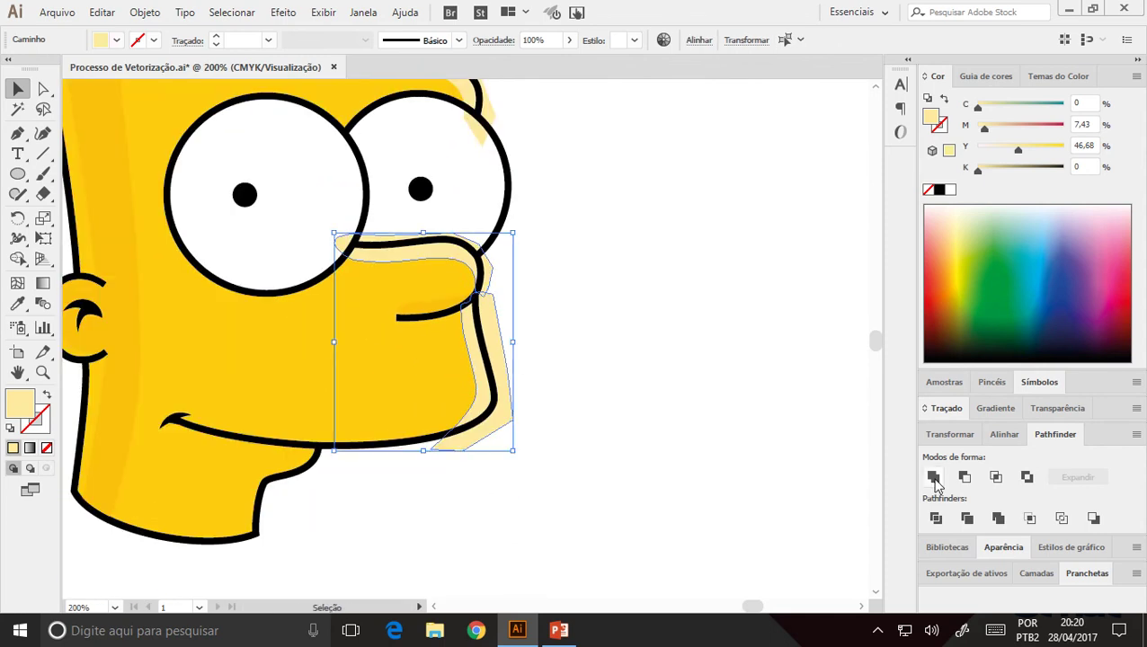
- At the spiky hair top, select the black outline group plus the pale hair highlight
{"action": "left_click", "coordinate": [537, 323]}
{"action": "left_click_drag", "start_coordinate": [531, 153], "coordinate": [559, 319]}
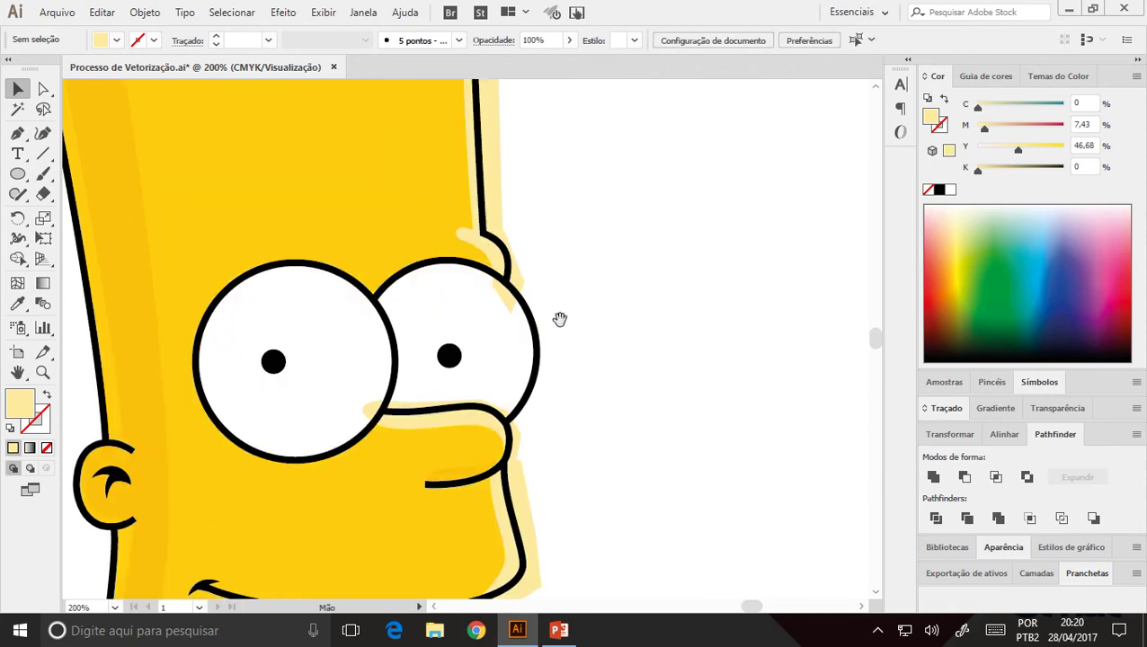
{"action": "scroll", "coordinate": [530, 199], "scroll_direction": "up", "scroll_amount": 1}
{"action": "left_click_drag", "start_coordinate": [525, 211], "coordinate": [544, 310]}
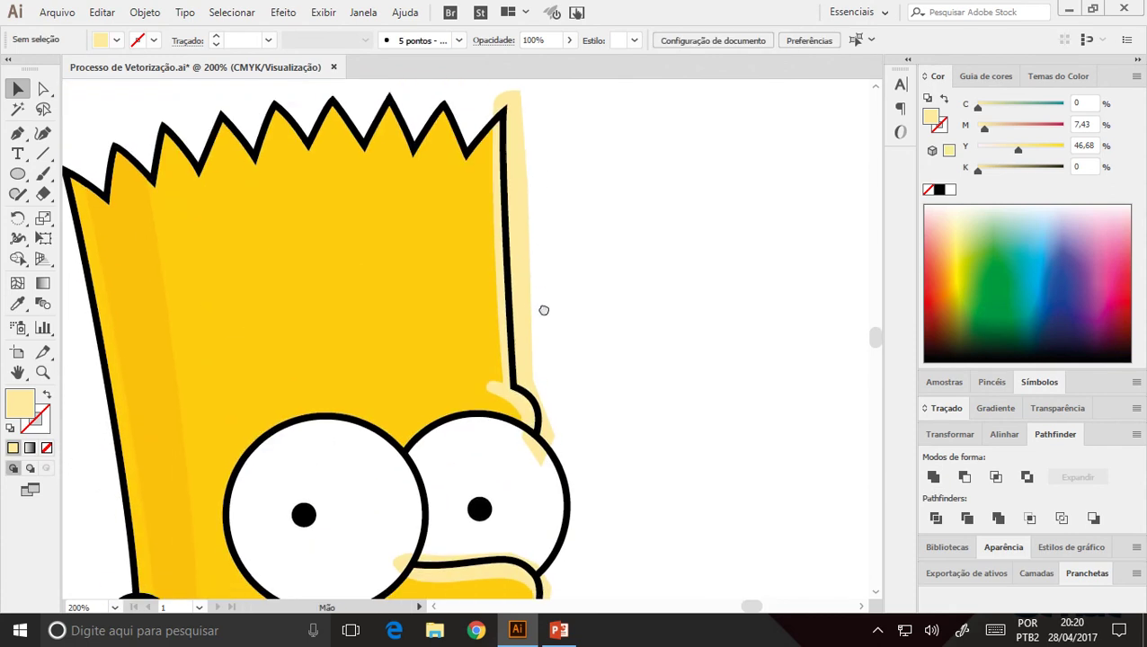
{"action": "left_click", "coordinate": [509, 266]}
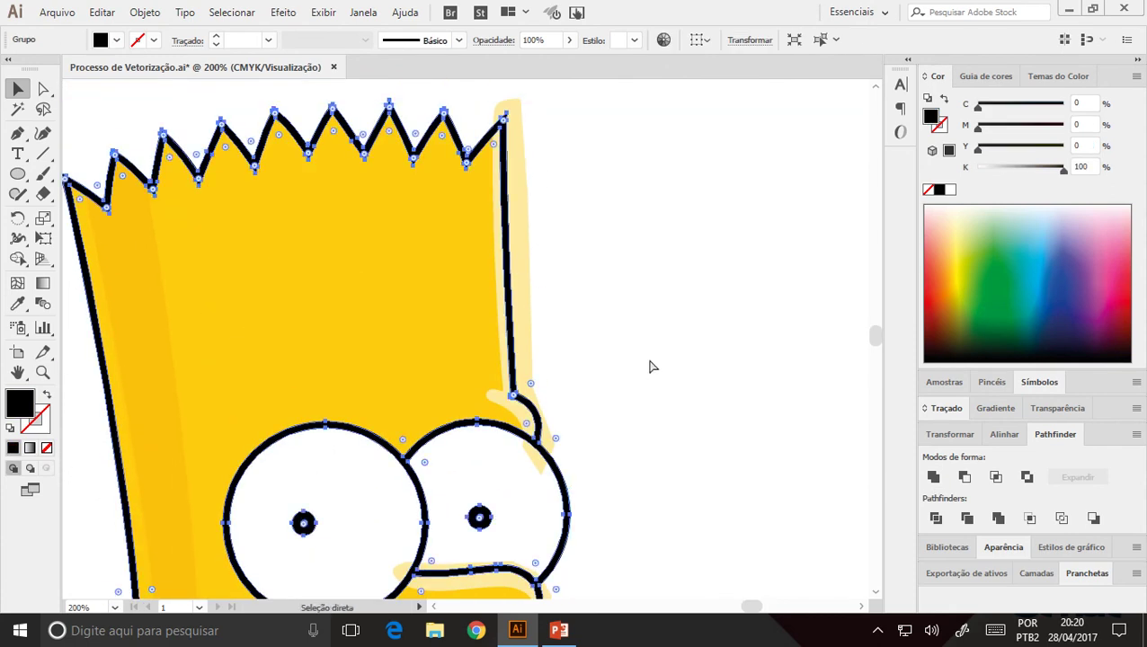
{"action": "key", "text": "v"}
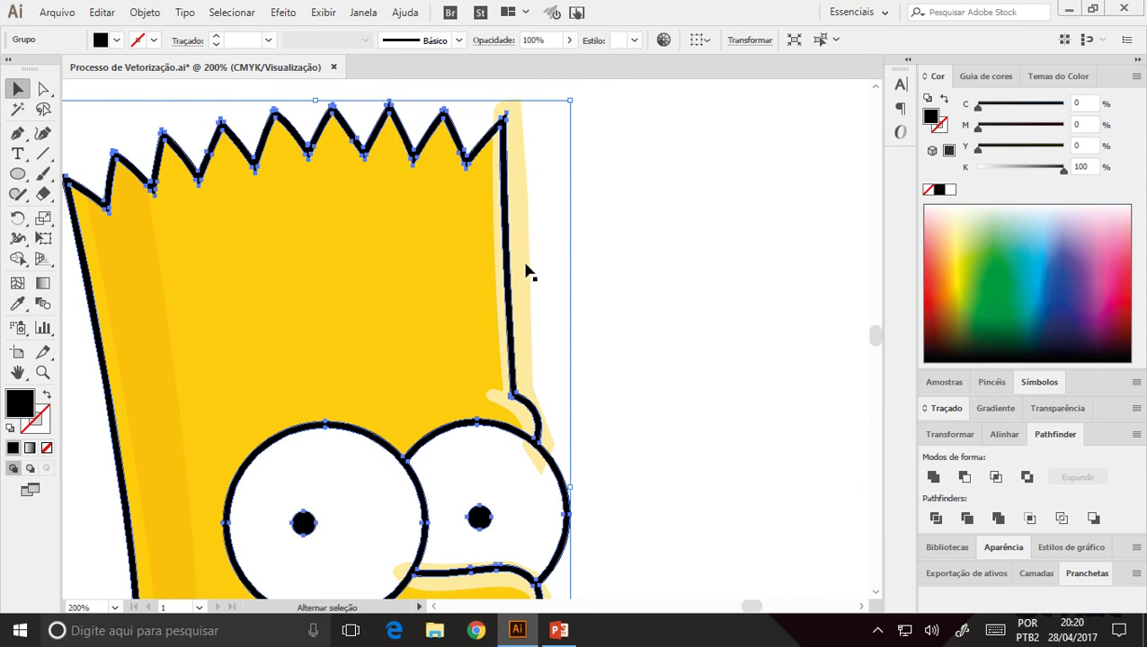
{"action": "left_click", "coordinate": [527, 270], "text": "shift"}
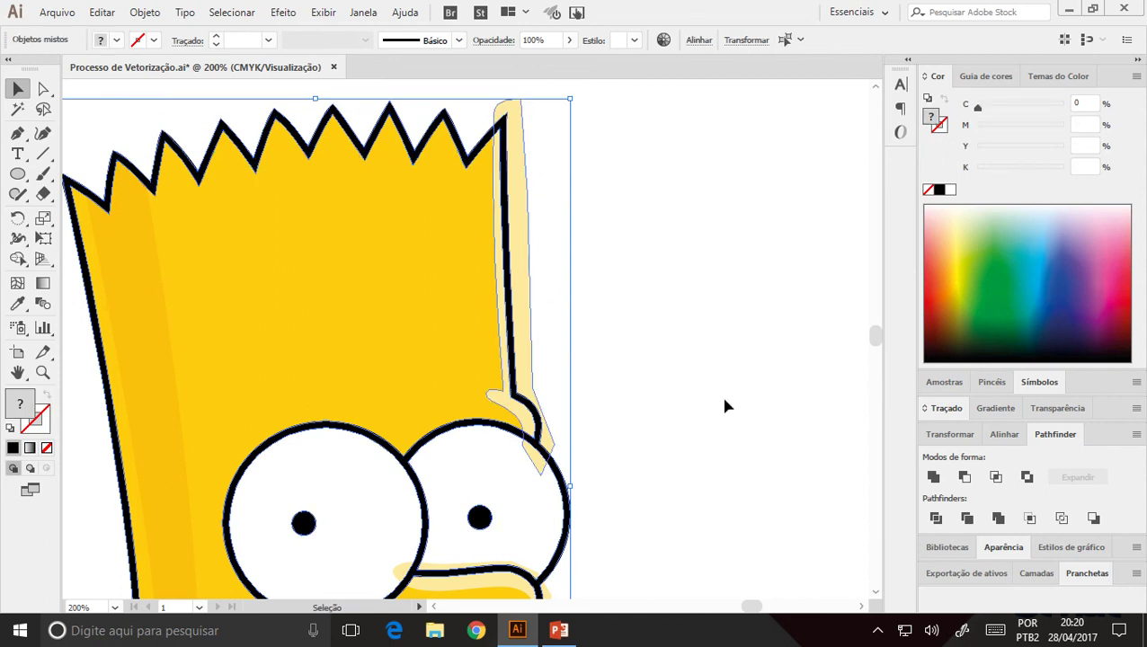
- Trim the hair highlight with Pathfinder Minus Front
{"action": "left_click", "coordinate": [964, 477]}
{"action": "left_click_drag", "start_coordinate": [612, 412], "coordinate": [625, 189]}
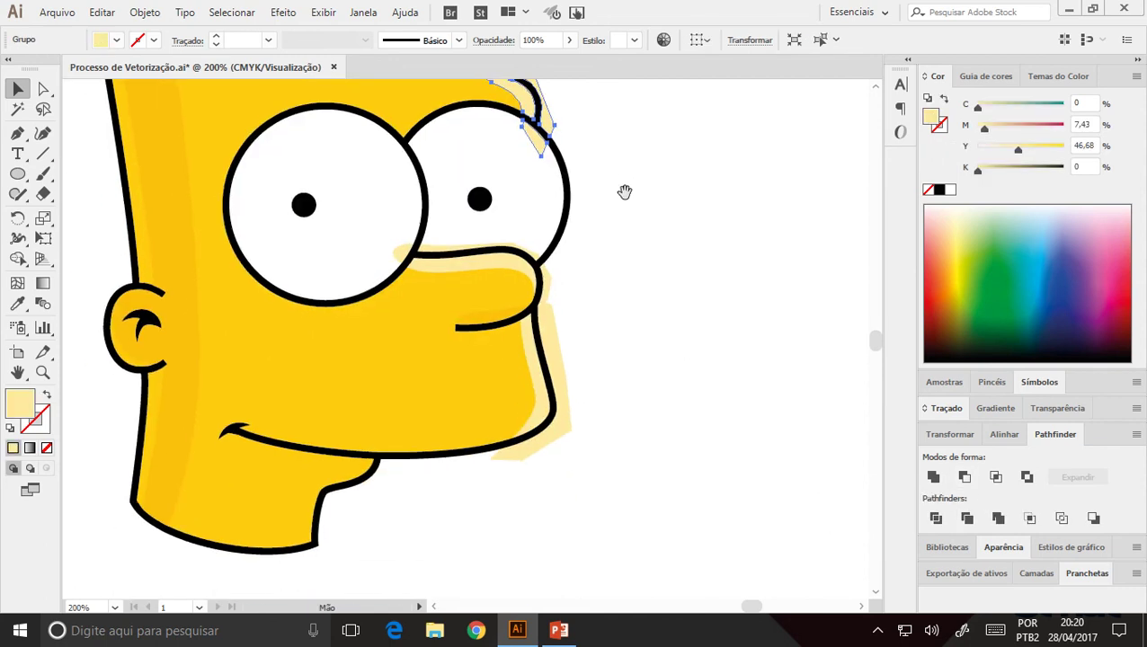
{"action": "left_click", "coordinate": [581, 332]}
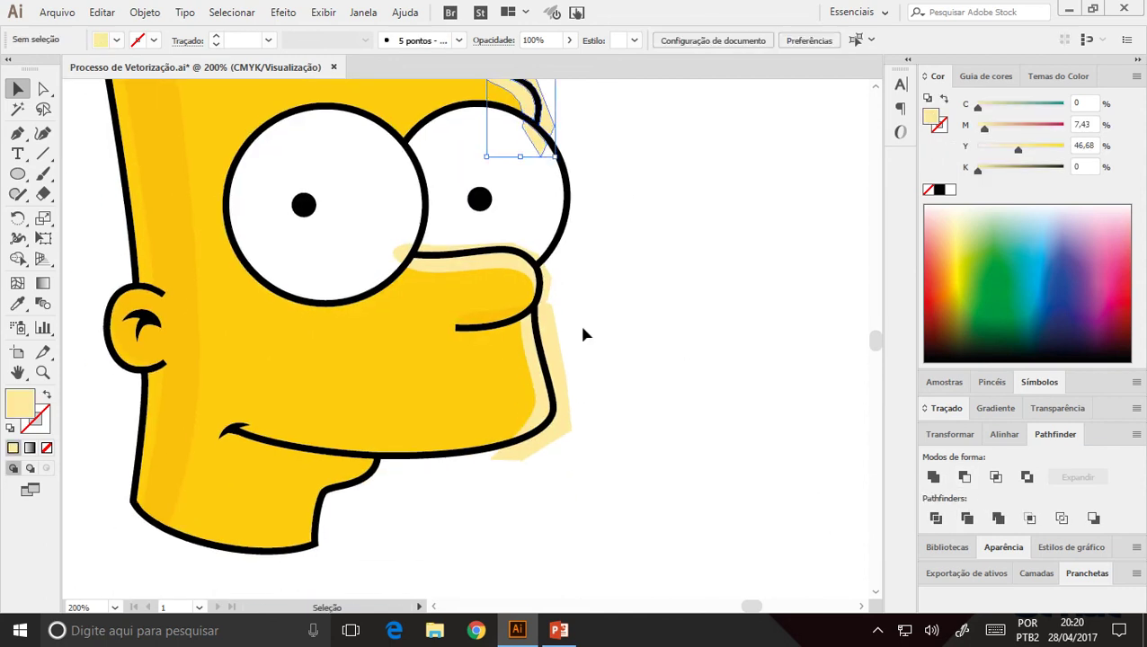
- Select the outline with the face highlight and trim it with Minus Front
{"action": "left_click", "coordinate": [539, 348]}
{"action": "key", "text": "a"}
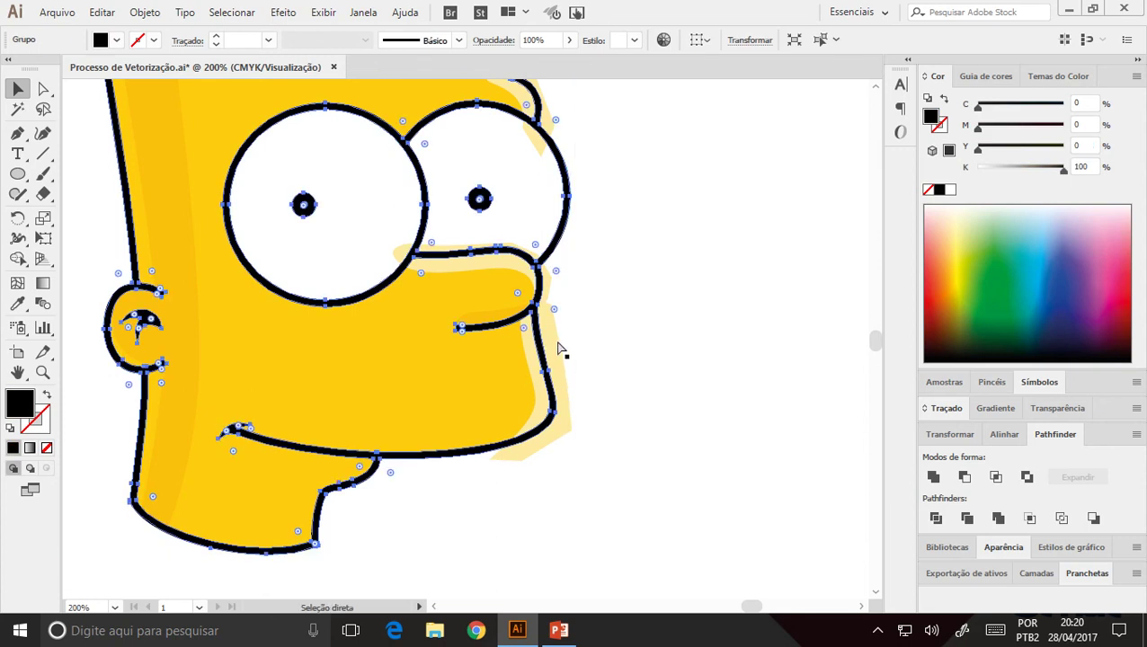
{"action": "key", "text": "v"}
{"action": "left_click", "coordinate": [550, 337], "text": "shift"}
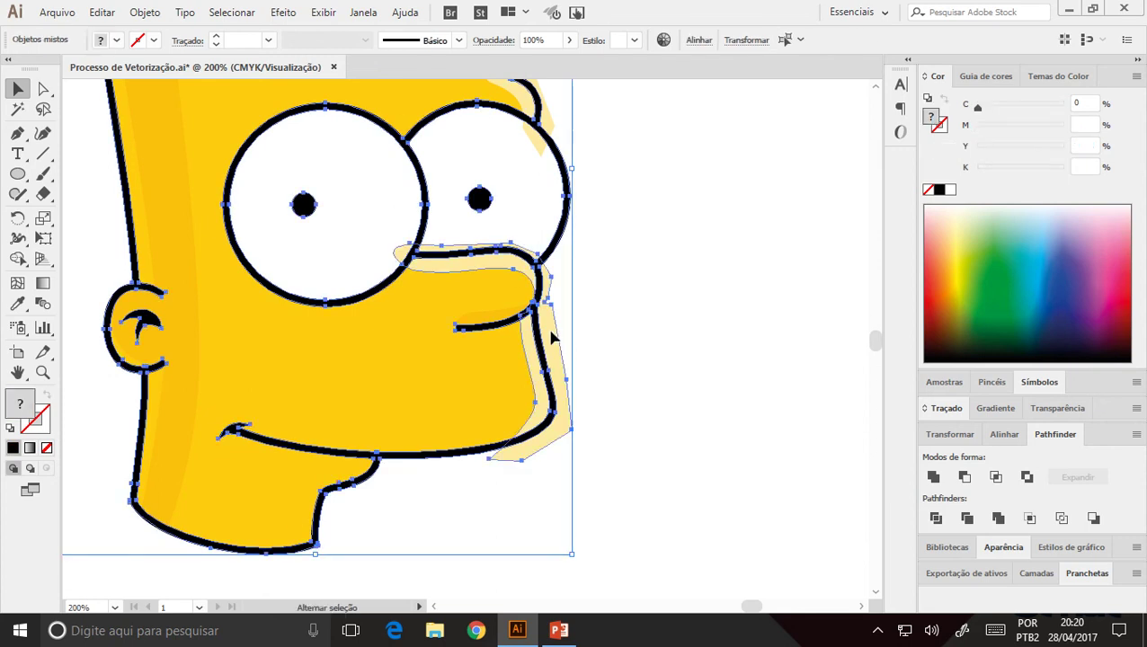
{"action": "left_click", "coordinate": [968, 482]}
- Select the trimmed hair highlight group at the top of the head
{"action": "left_click", "coordinate": [620, 346]}
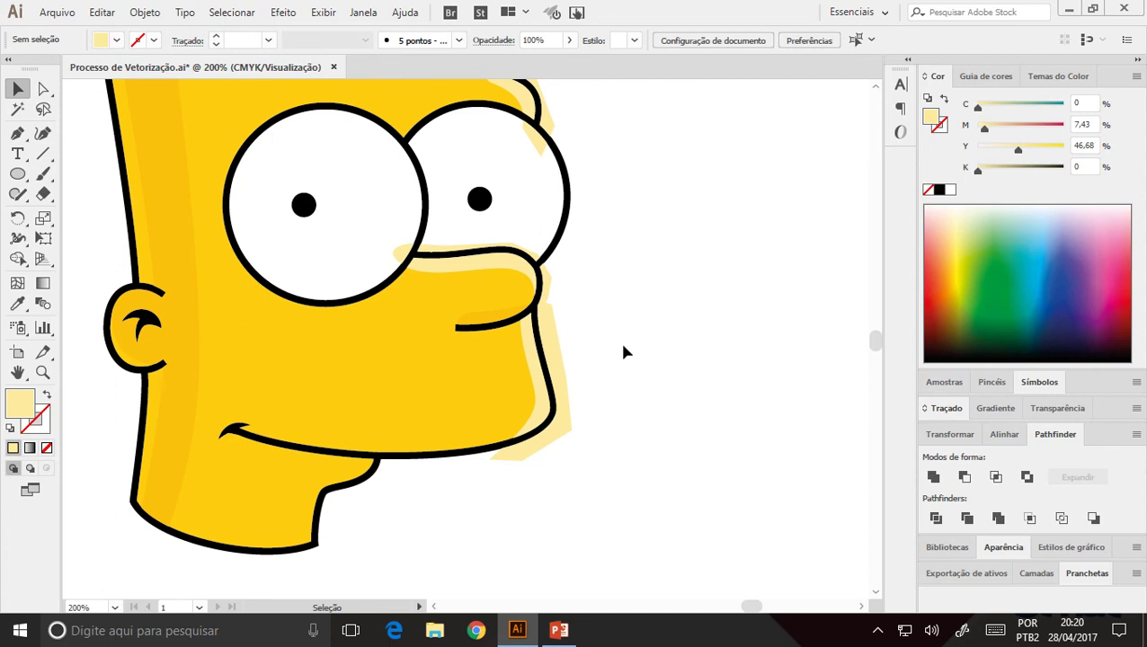
{"action": "scroll", "coordinate": [615, 337], "scroll_direction": "up", "scroll_amount": 2}
{"action": "scroll", "coordinate": [584, 260], "scroll_direction": "up", "scroll_amount": 2}
{"action": "scroll", "coordinate": [566, 243], "scroll_direction": "up", "scroll_amount": 4}
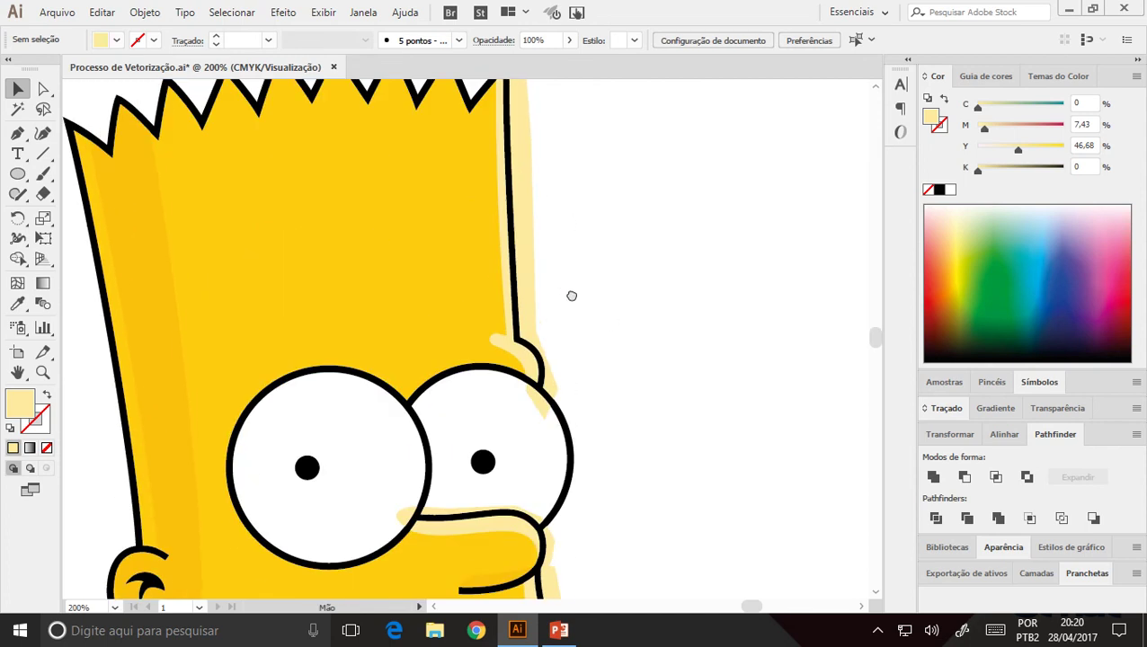
{"action": "scroll", "coordinate": [530, 216], "scroll_direction": "up", "scroll_amount": 1}
{"action": "right_click", "coordinate": [521, 196]}
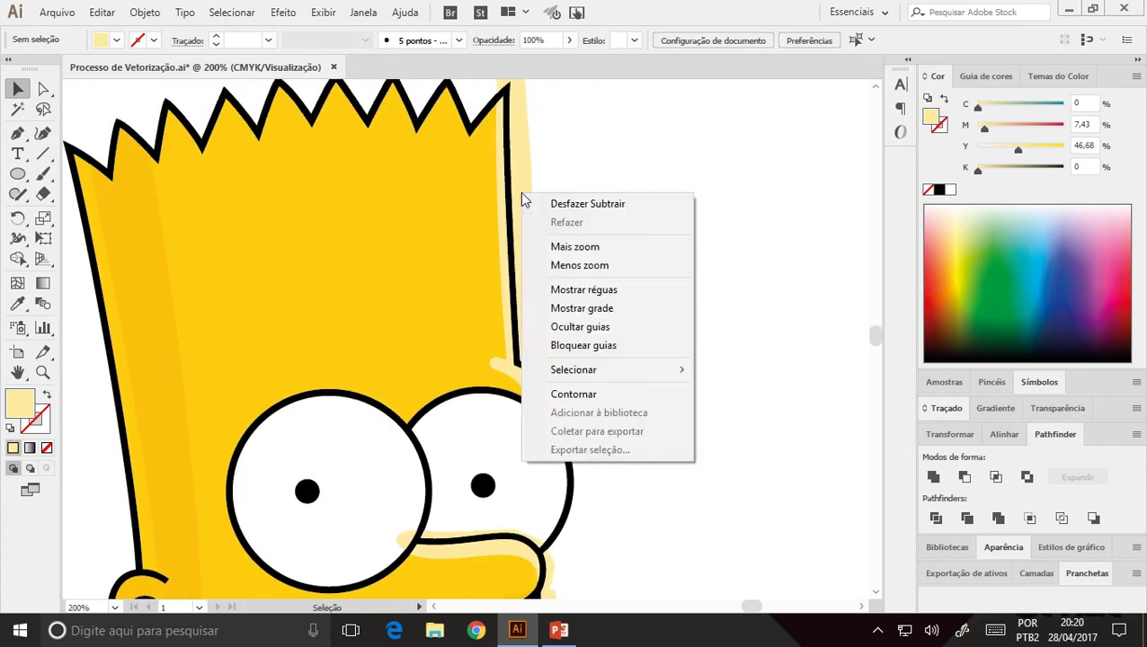
{"action": "left_click", "coordinate": [528, 167]}
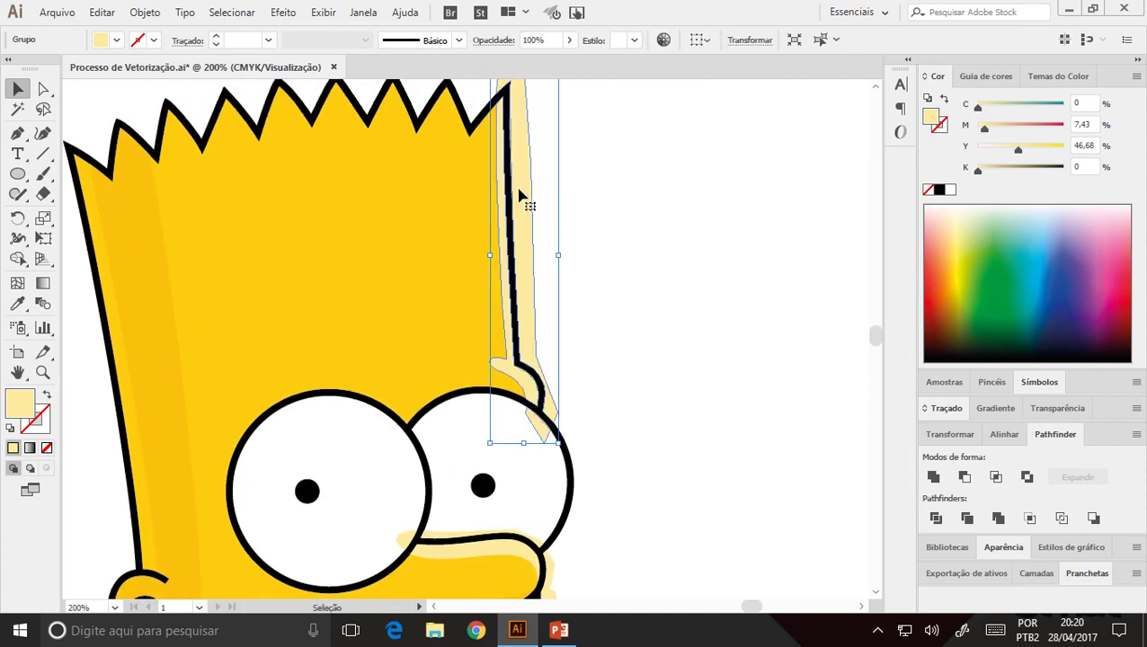
- Ungroup the trimmed hair highlight and delete its outer strip
{"action": "right_click", "coordinate": [521, 193]}
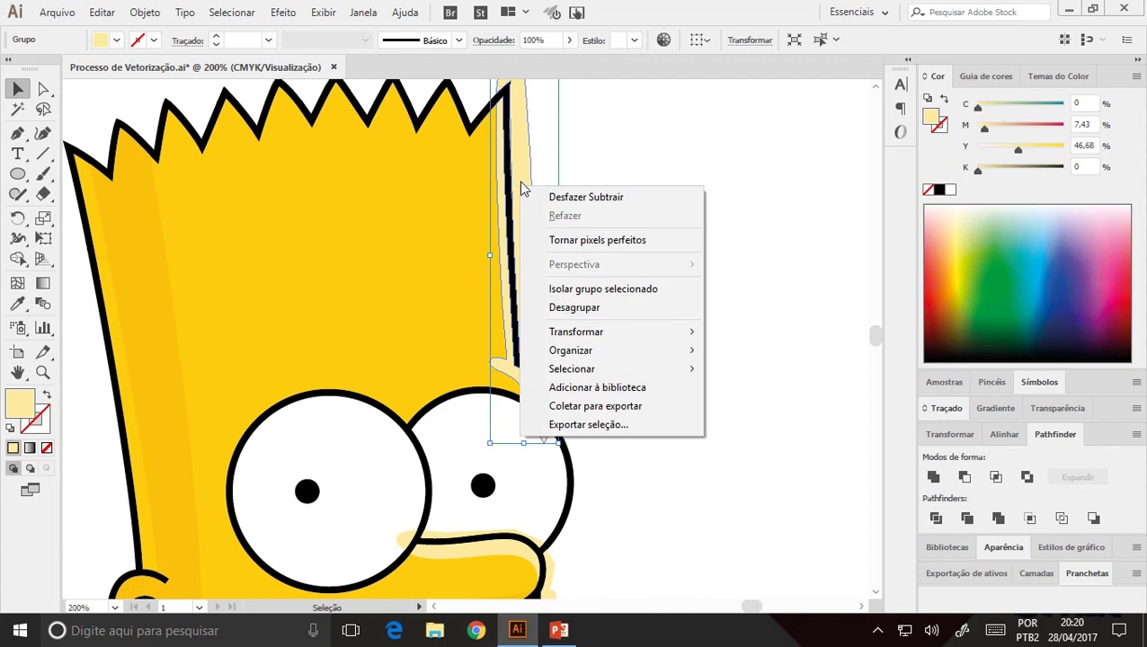
{"action": "left_click", "coordinate": [577, 308]}
{"action": "left_click_drag", "start_coordinate": [584, 204], "coordinate": [585, 309]}
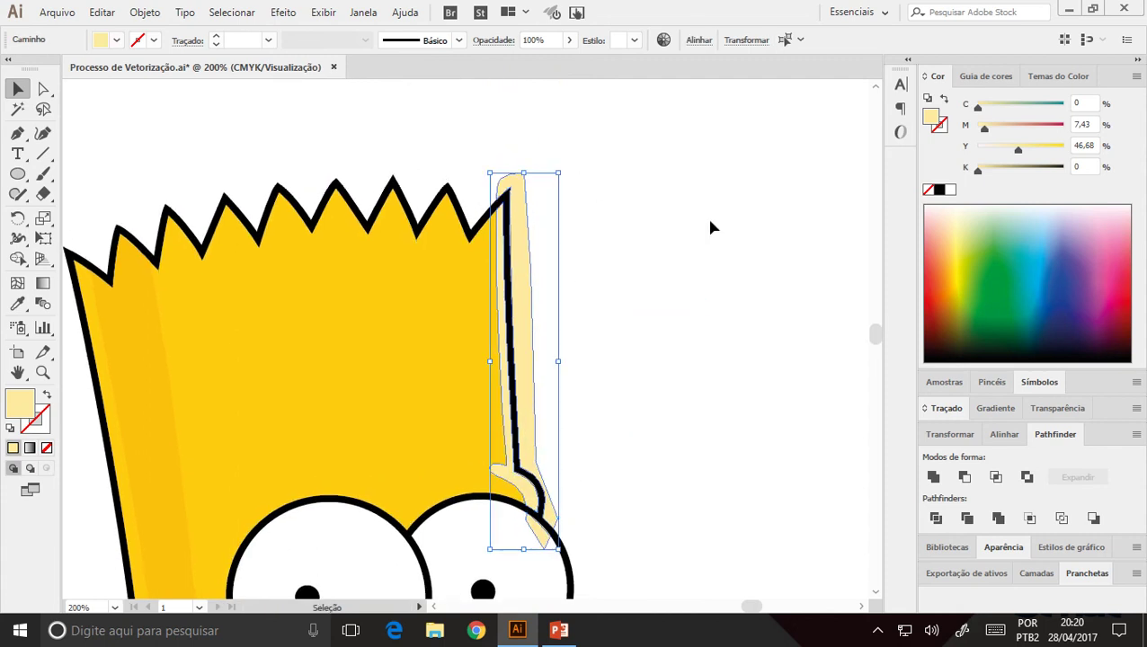
{"action": "left_click", "coordinate": [654, 347]}
{"action": "left_click_drag", "start_coordinate": [529, 261], "coordinate": [570, 262]}
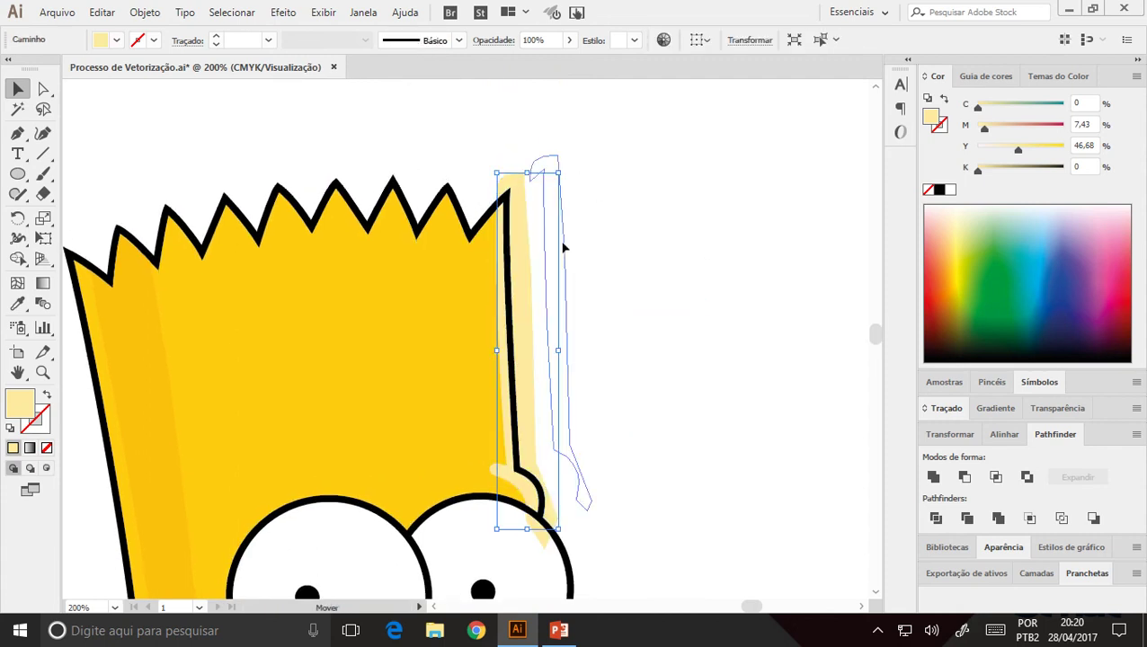
{"action": "key", "text": "Delete"}
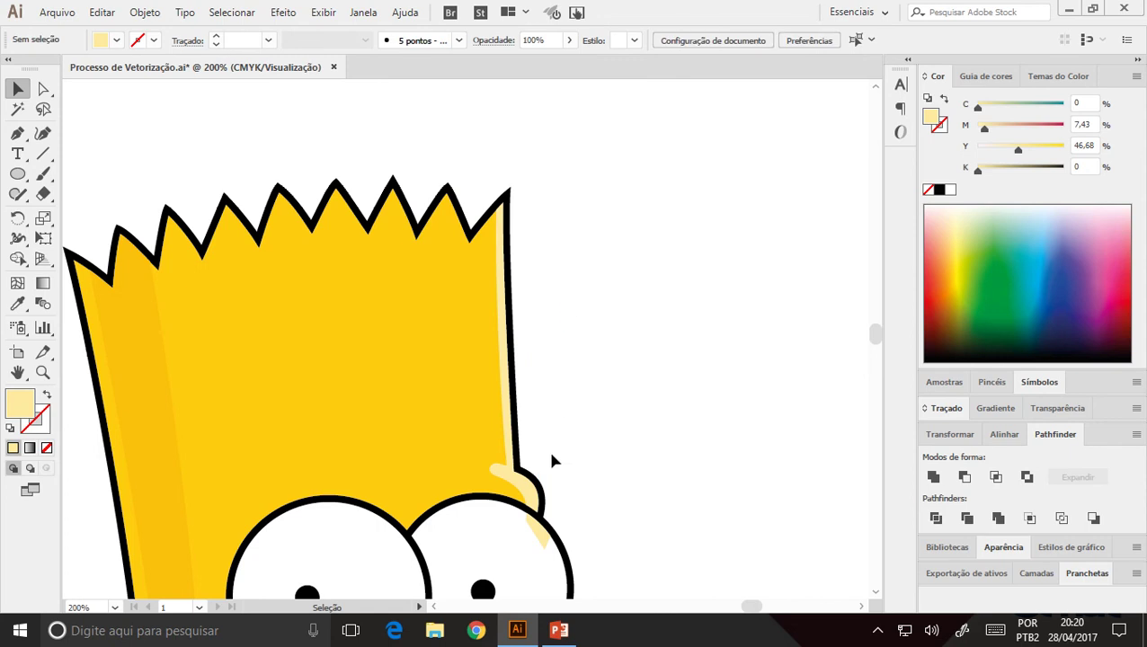
- Delete the pale highlight piece beside the eye
{"action": "mouse_move", "coordinate": [545, 513]}
{"action": "left_mouse_down"}
{"action": "mouse_move", "coordinate": [530, 364]}
{"action": "mouse_move", "coordinate": [599, 393]}
{"action": "left_mouse_up"}
{"action": "left_click", "coordinate": [530, 364], "text": "ctrl"}
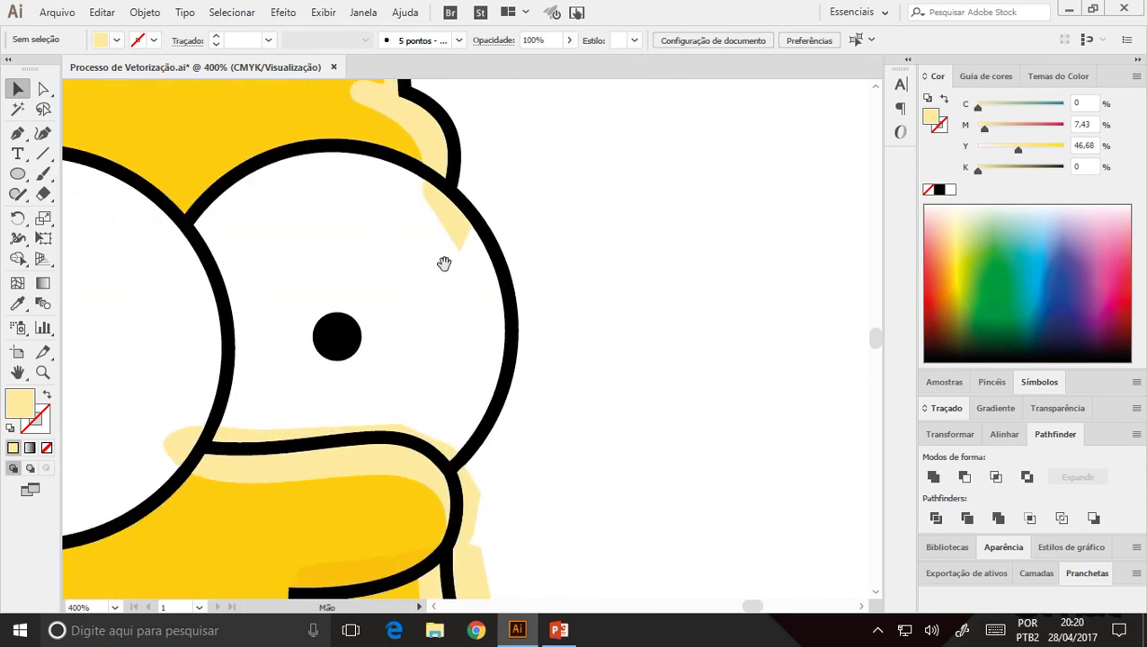
{"action": "left_click", "coordinate": [448, 215]}
{"action": "key", "text": "Delete"}
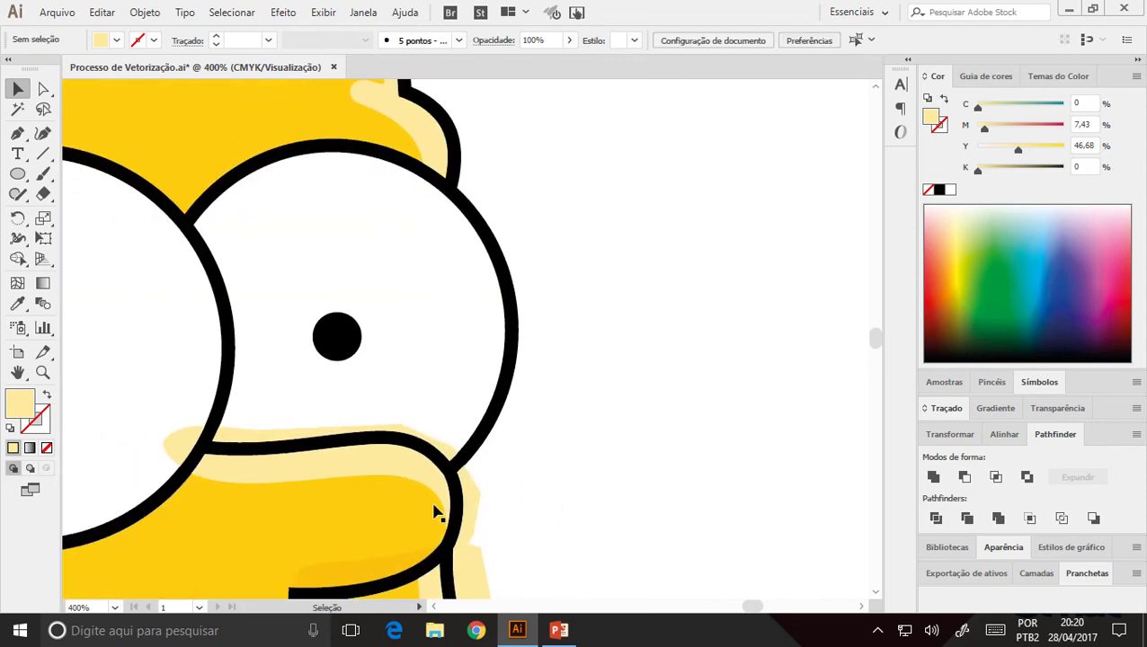
- Ungroup the trimmed face highlight pieces around the nose and chin
{"action": "left_click_drag", "start_coordinate": [434, 512], "coordinate": [542, 198]}
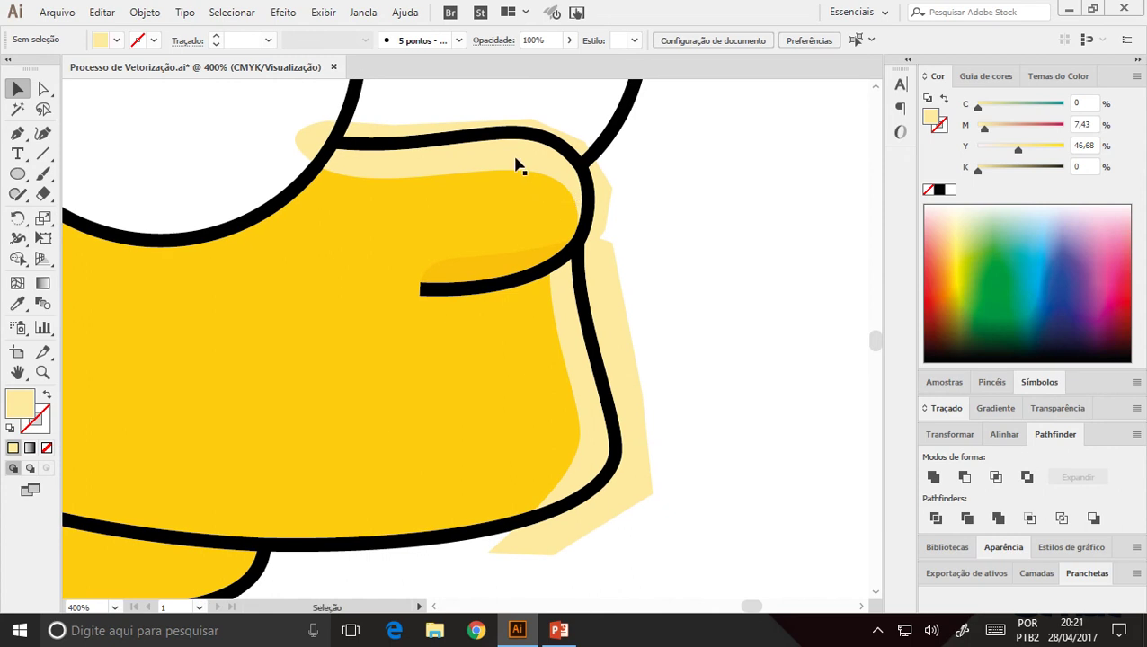
{"action": "left_click", "coordinate": [515, 166]}
{"action": "right_click", "coordinate": [516, 166]}
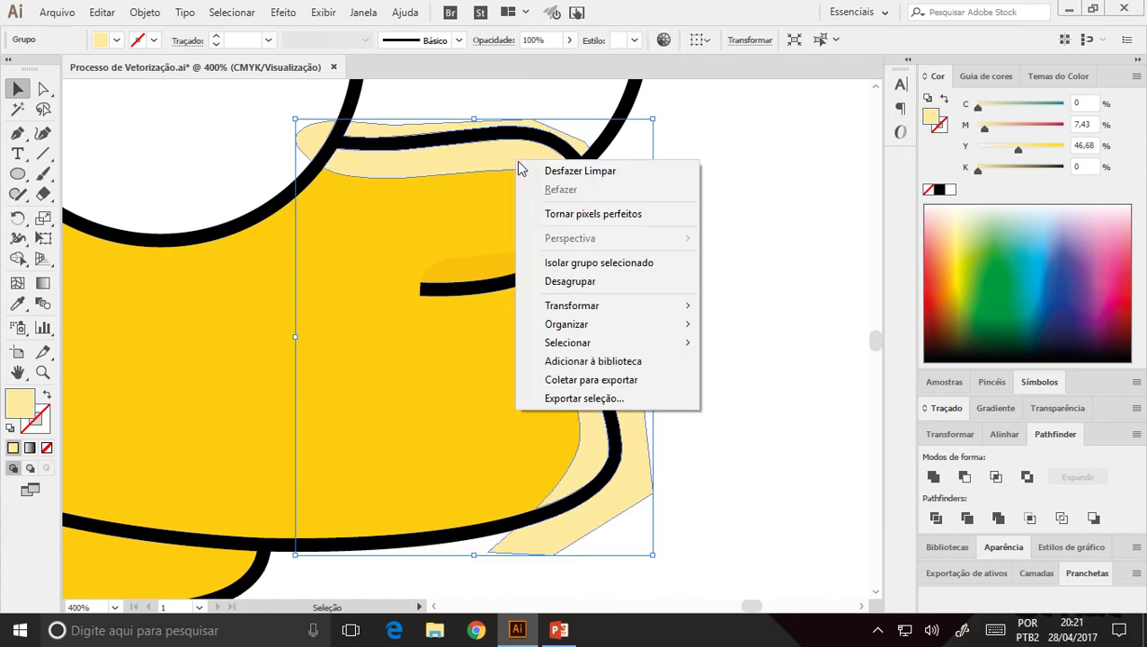
{"action": "left_click", "coordinate": [583, 286]}
{"action": "left_click", "coordinate": [730, 229]}
- Delete the pale scraps above the nose and the strip outside the chin
{"action": "left_click", "coordinate": [276, 129]}
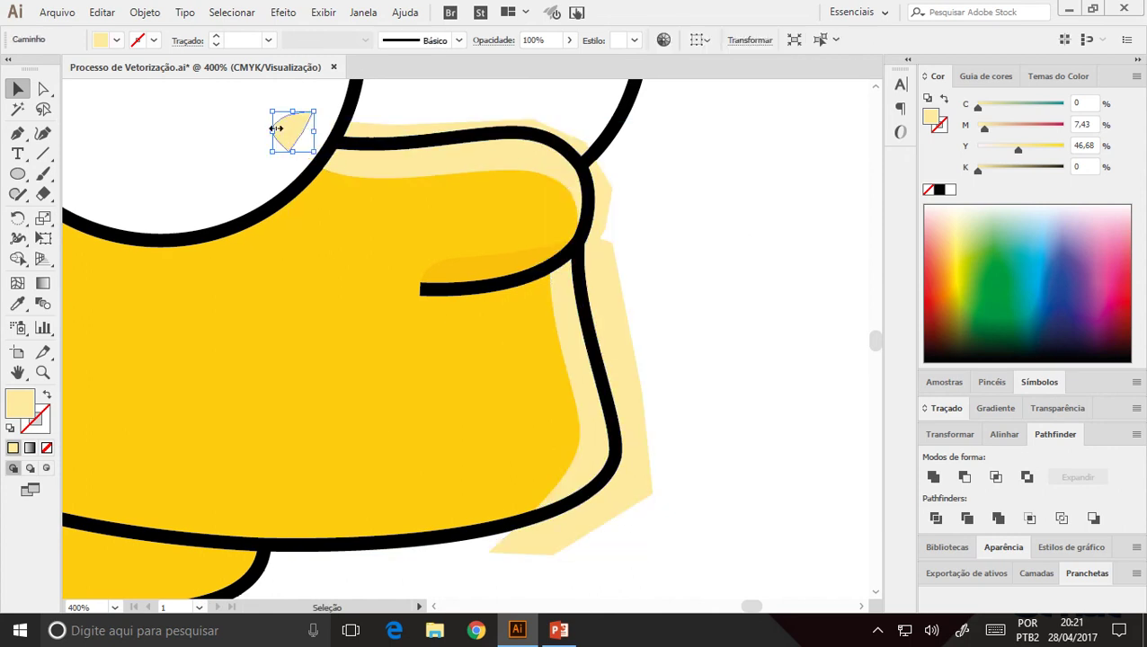
{"action": "key", "text": "Delete"}
{"action": "left_click", "coordinate": [387, 130]}
{"action": "key", "text": "Delete"}
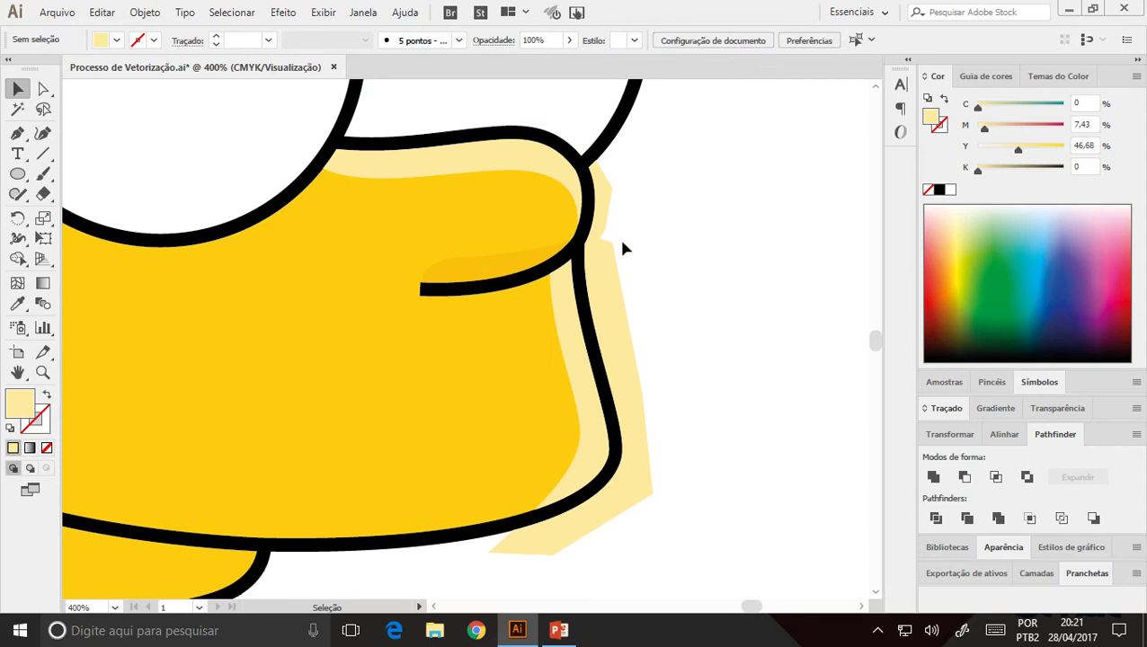
{"action": "left_click", "coordinate": [606, 216]}
{"action": "key", "text": "Delete"}
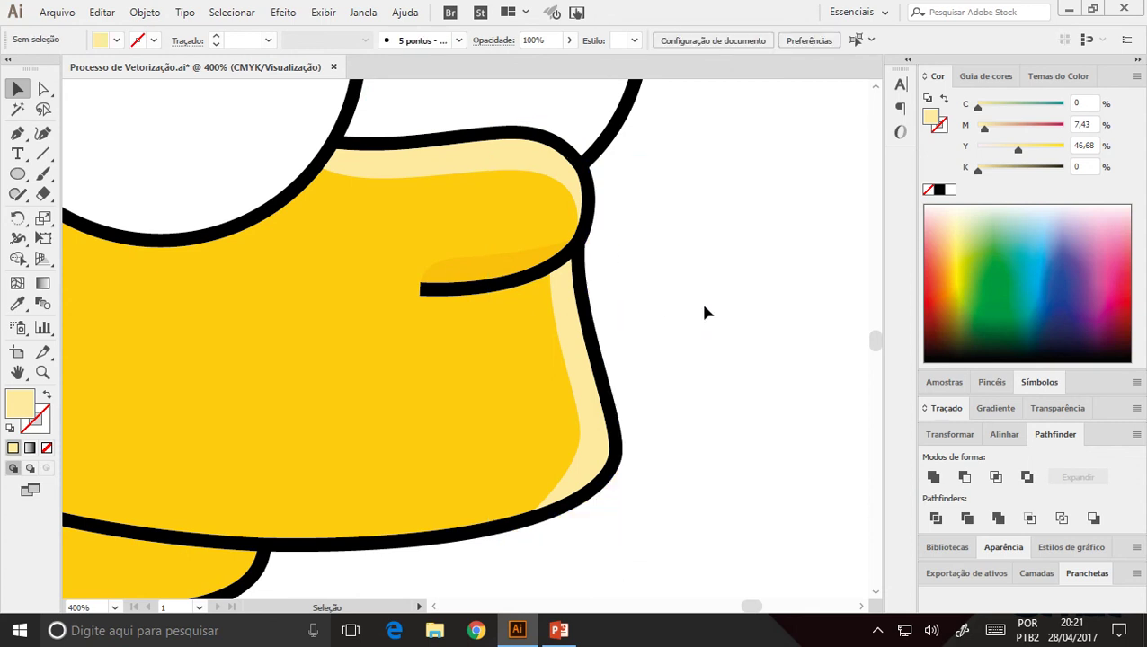
{"action": "left_click_drag", "start_coordinate": [669, 295], "coordinate": [729, 298]}
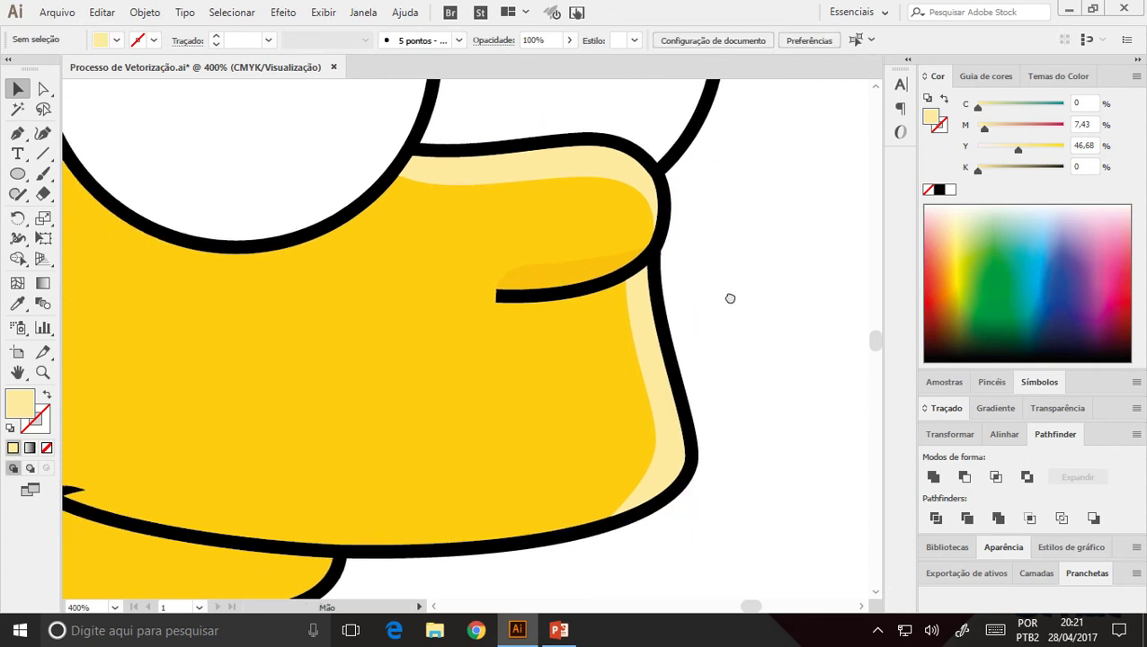
- Select and inspect the darker nose shadow shape under Bart's nose
{"action": "left_click", "coordinate": [553, 281]}
{"action": "left_click", "coordinate": [553, 310], "text": "ctrl"}
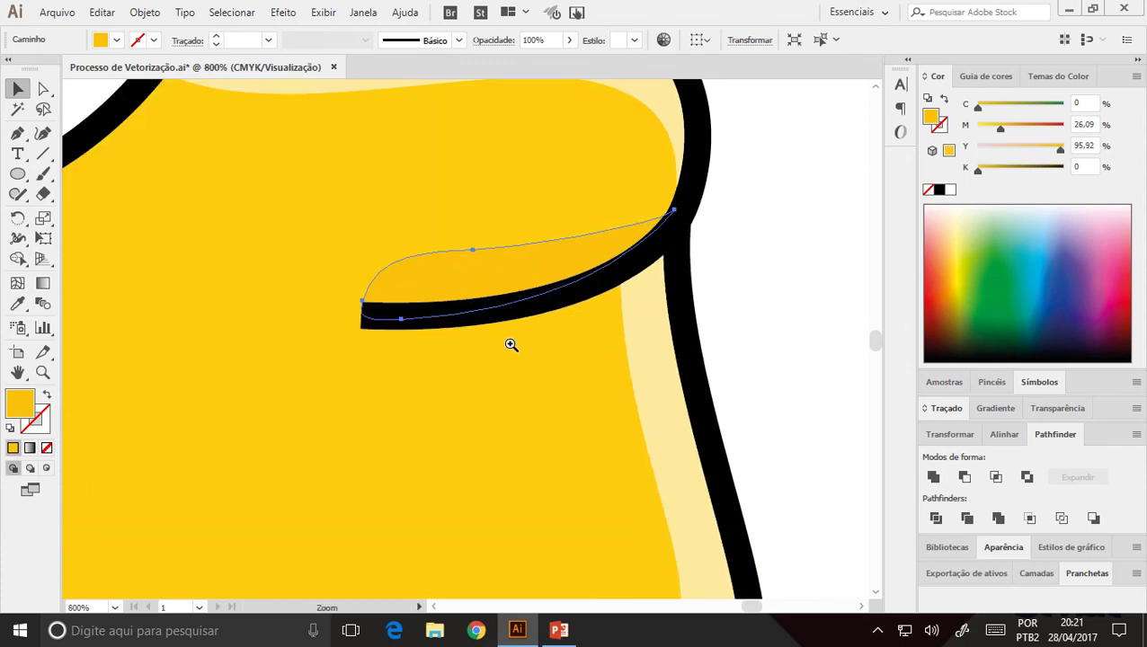
{"action": "left_click", "coordinate": [762, 299]}
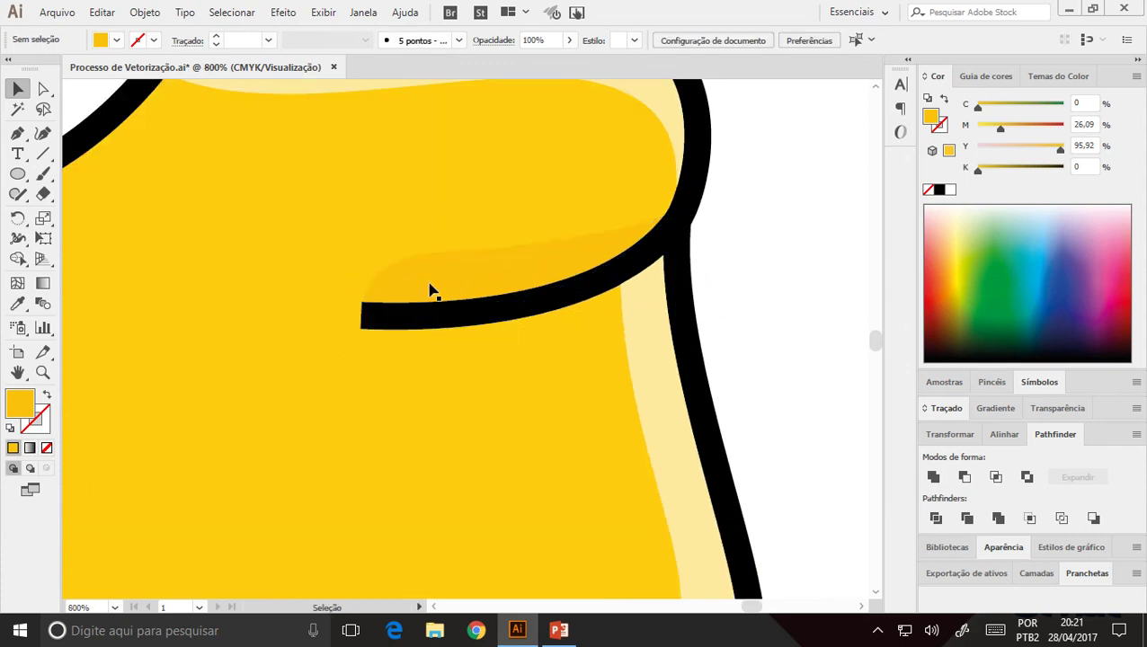
{"action": "left_click", "coordinate": [415, 316]}
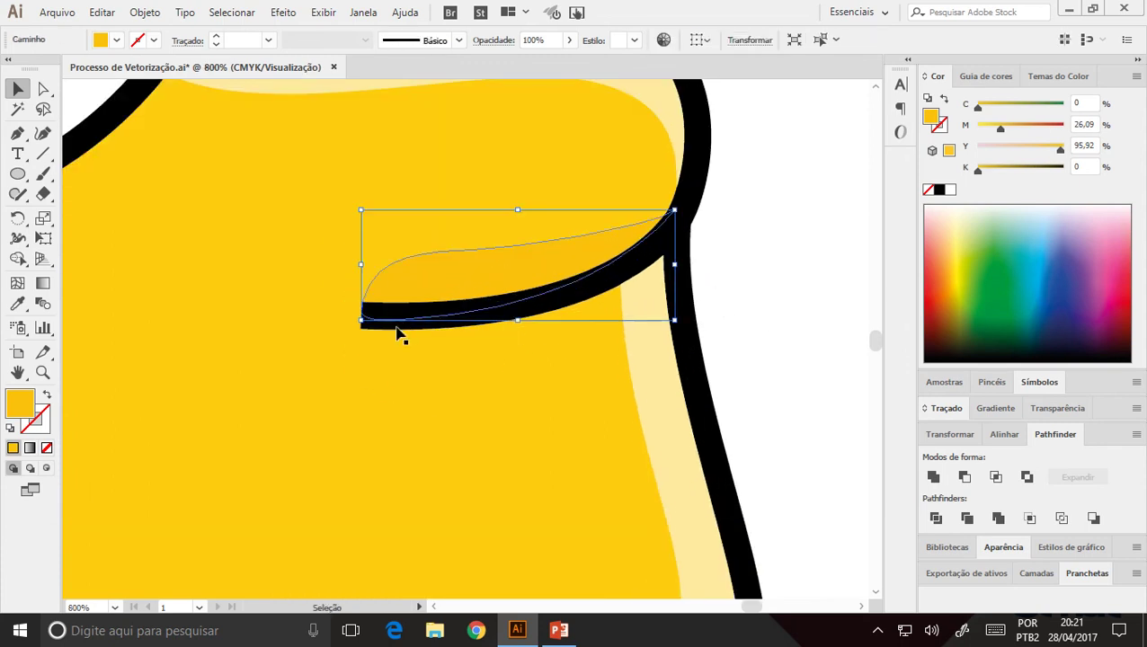
{"action": "left_click", "coordinate": [778, 339]}
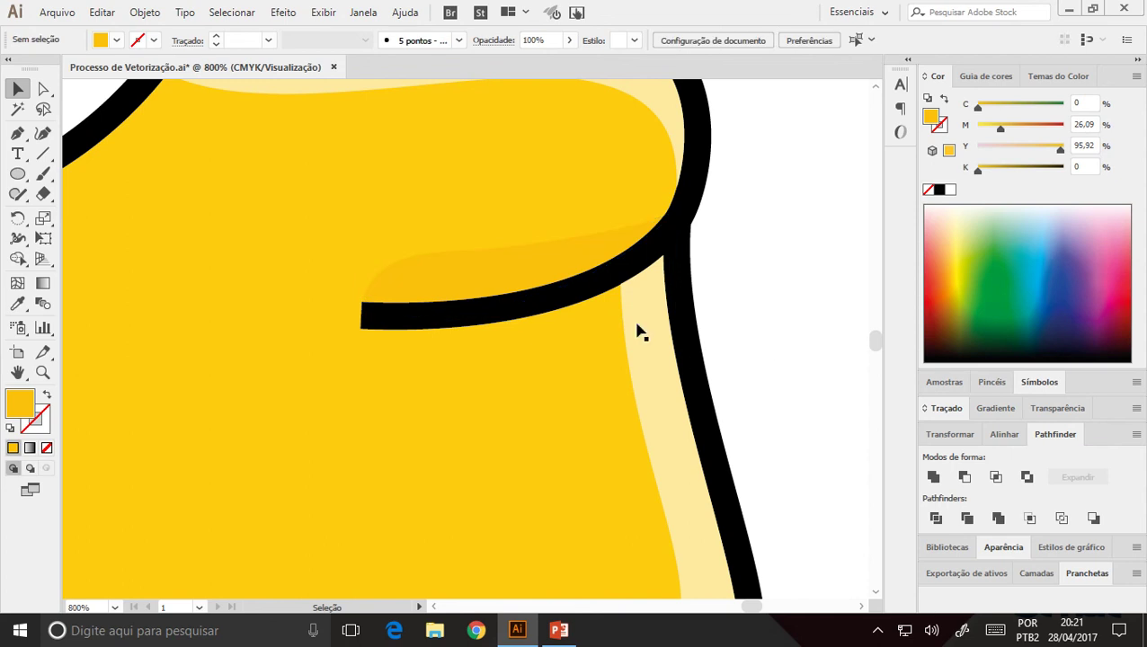
- Trim the darker nose shadow with the black outline using Minus Front
{"action": "left_click", "coordinate": [657, 253]}
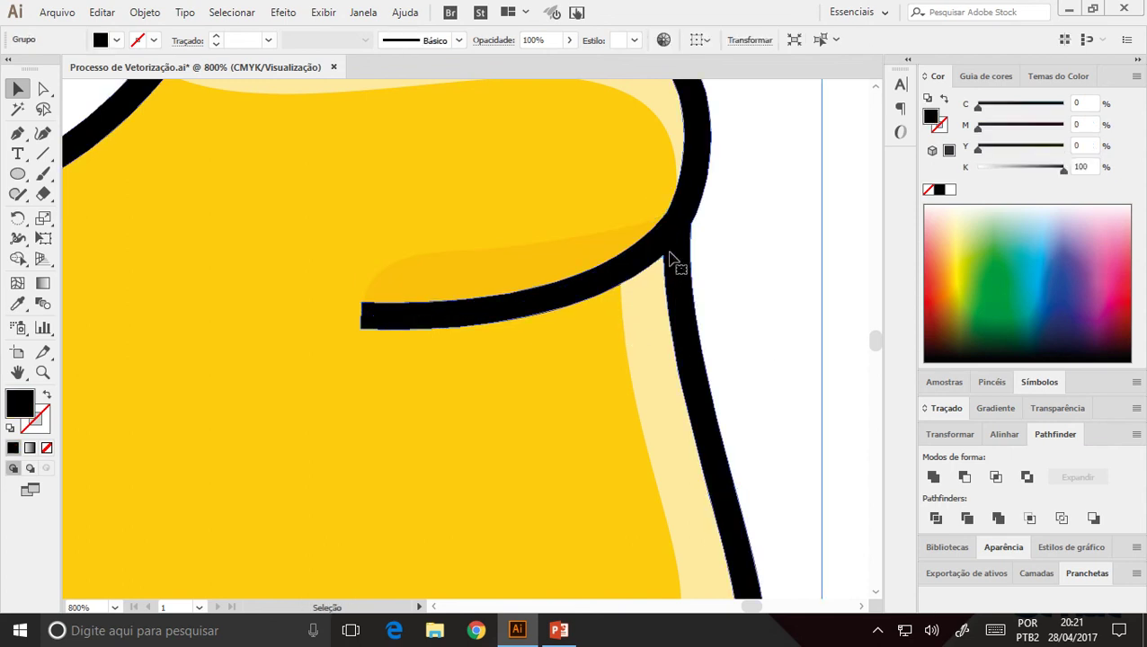
{"action": "left_click", "coordinate": [427, 272], "text": "shift"}
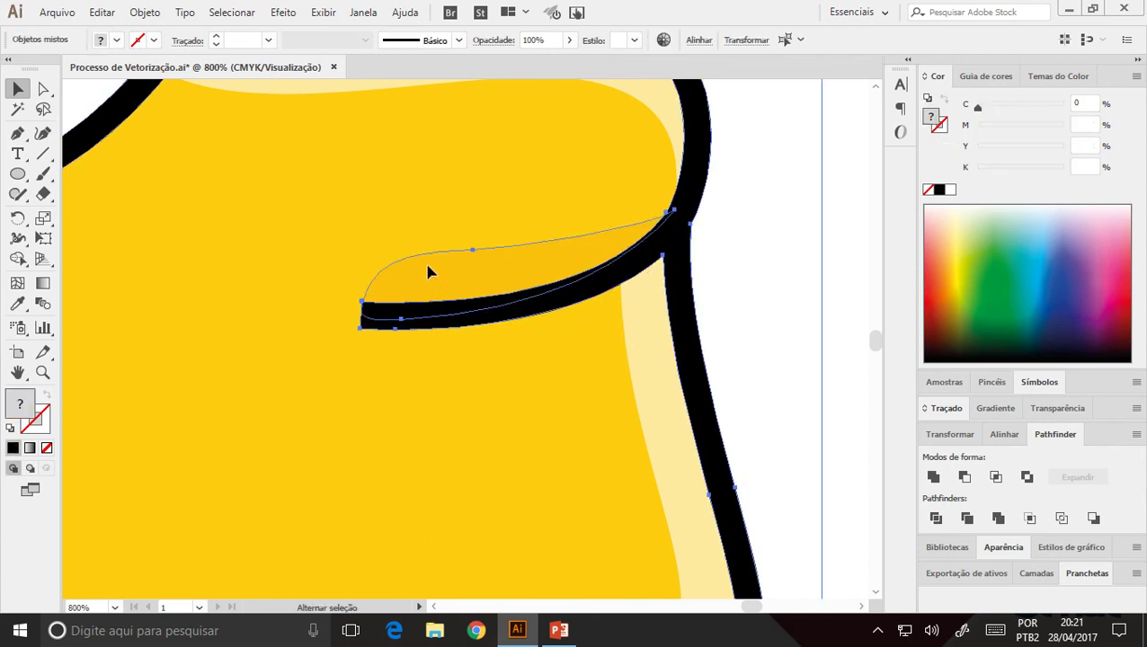
{"action": "left_click", "coordinate": [967, 482]}
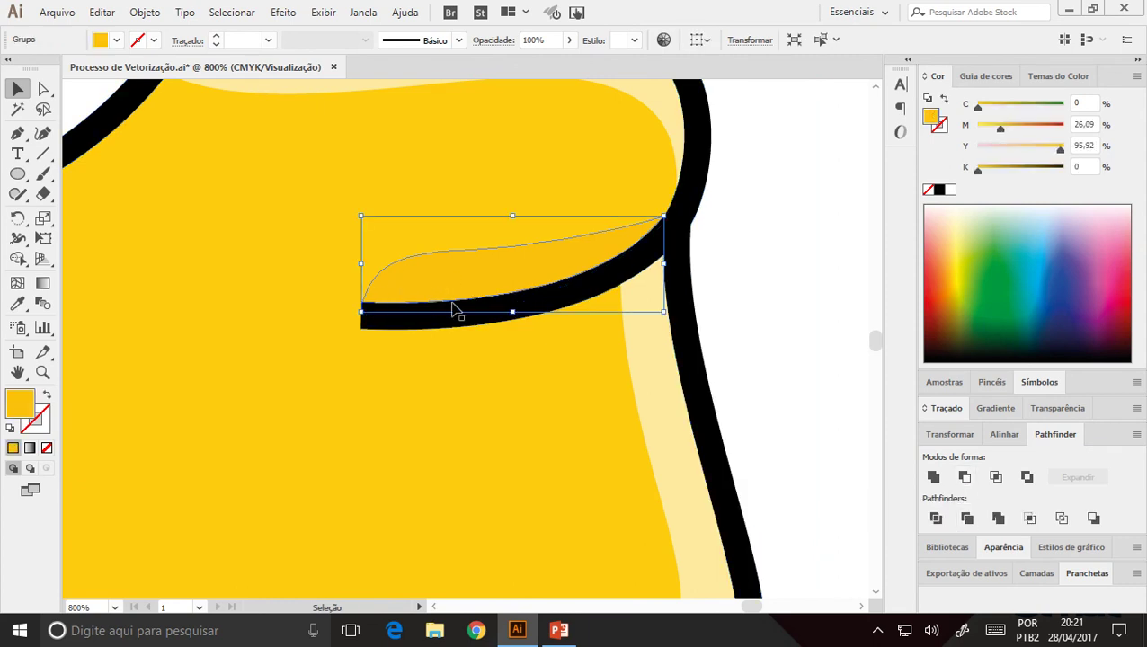
{"action": "scroll", "coordinate": [510, 309], "scroll_direction": "up", "scroll_amount": 2}
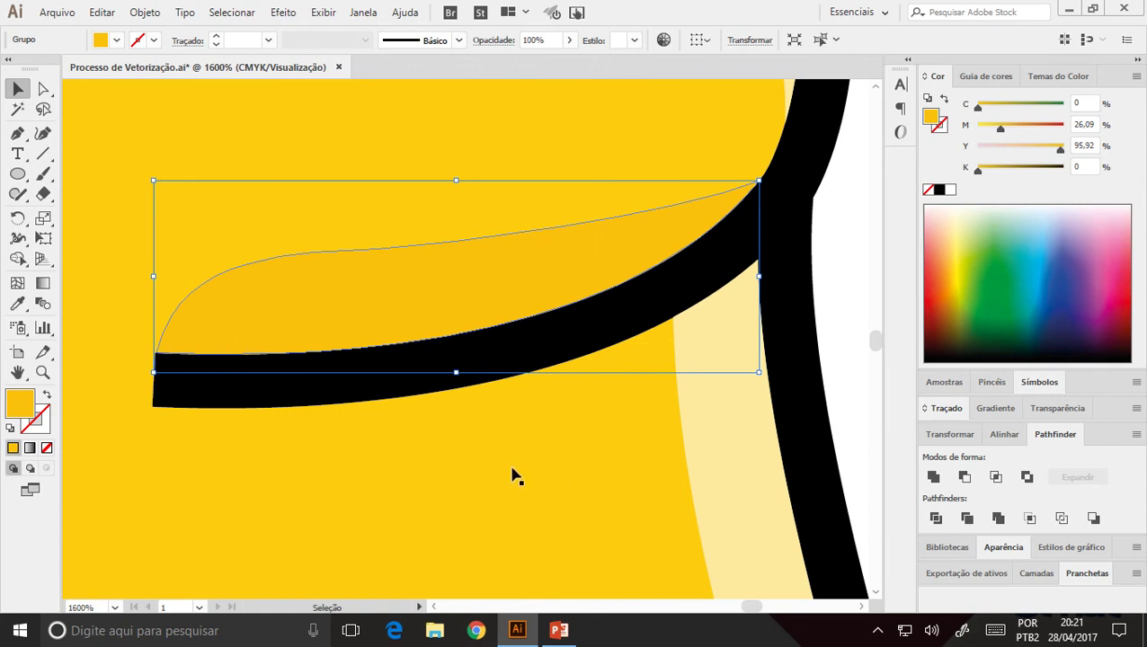
{"action": "scroll", "coordinate": [474, 320], "scroll_direction": "down", "scroll_amount": 2}
{"action": "scroll", "coordinate": [474, 313], "scroll_direction": "down", "scroll_amount": 3}
{"action": "scroll", "coordinate": [452, 350], "scroll_direction": "down", "scroll_amount": 1}
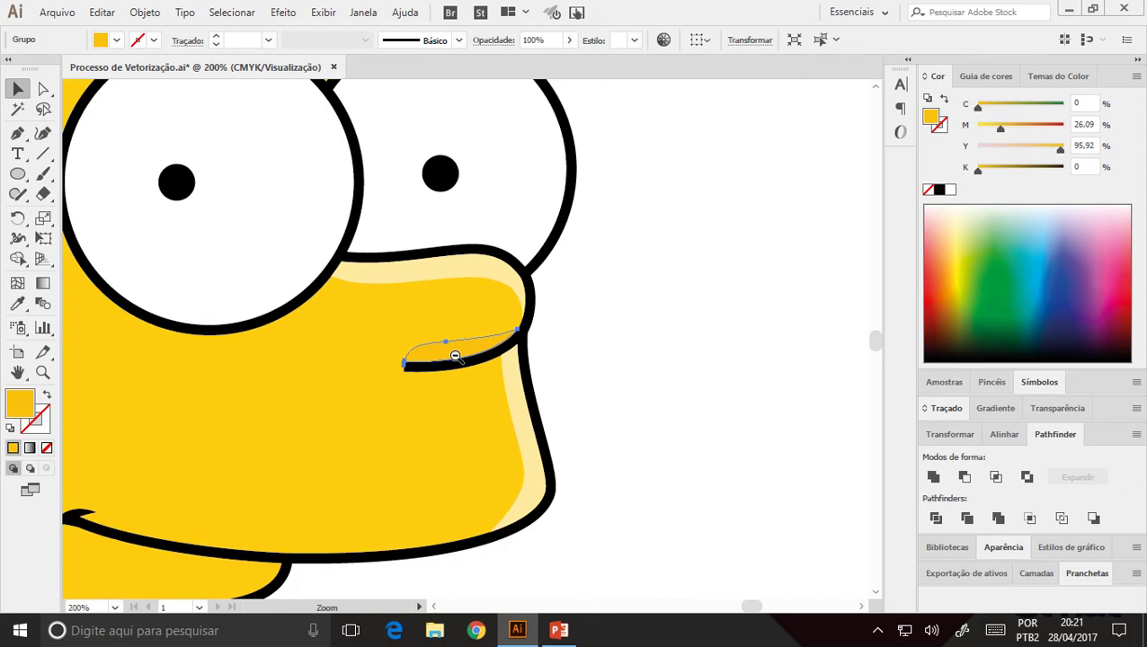
{"action": "scroll", "coordinate": [452, 321], "scroll_direction": "down", "scroll_amount": 1}
{"action": "scroll", "coordinate": [452, 320], "scroll_direction": "down", "scroll_amount": 1}
{"action": "left_click_drag", "start_coordinate": [435, 295], "coordinate": [462, 352]}
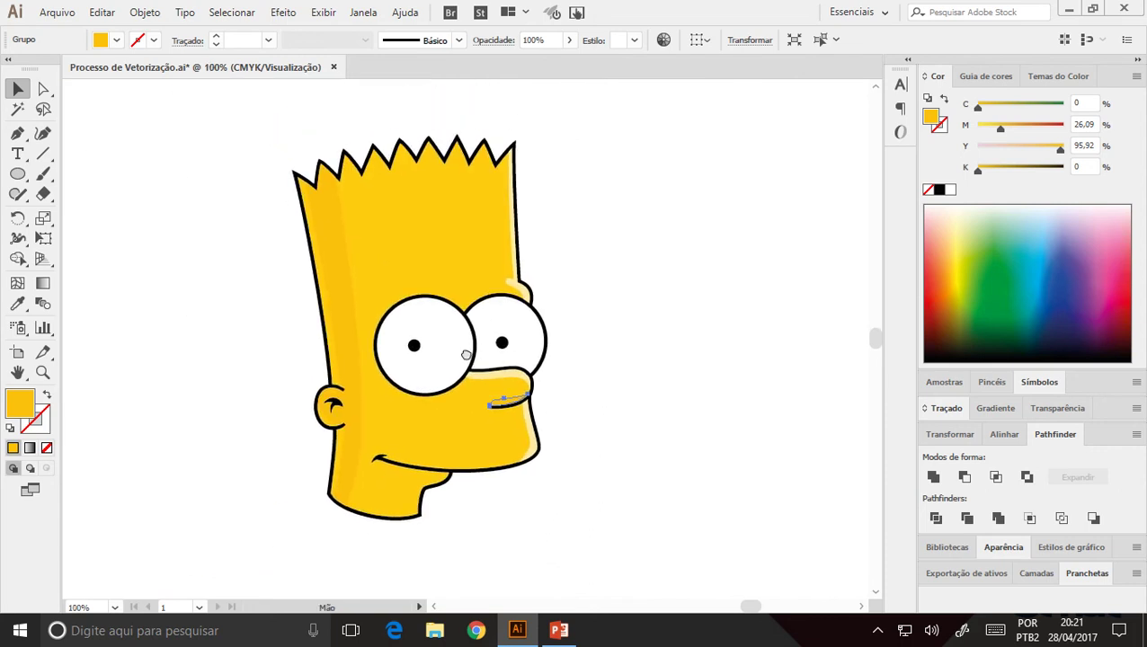
- Marquee-select all of Bart's head paths and group them with Ctrl+G
{"action": "left_click", "coordinate": [629, 364]}
{"action": "left_click_drag", "start_coordinate": [520, 395], "coordinate": [561, 383]}
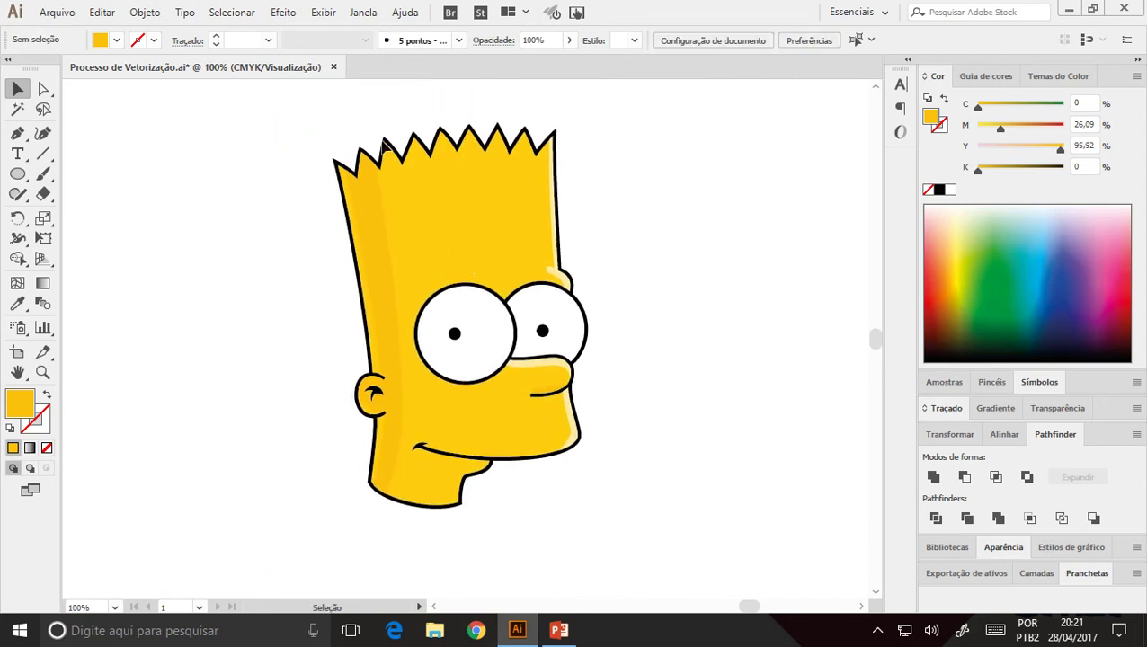
{"action": "left_click_drag", "start_coordinate": [264, 101], "coordinate": [619, 555]}
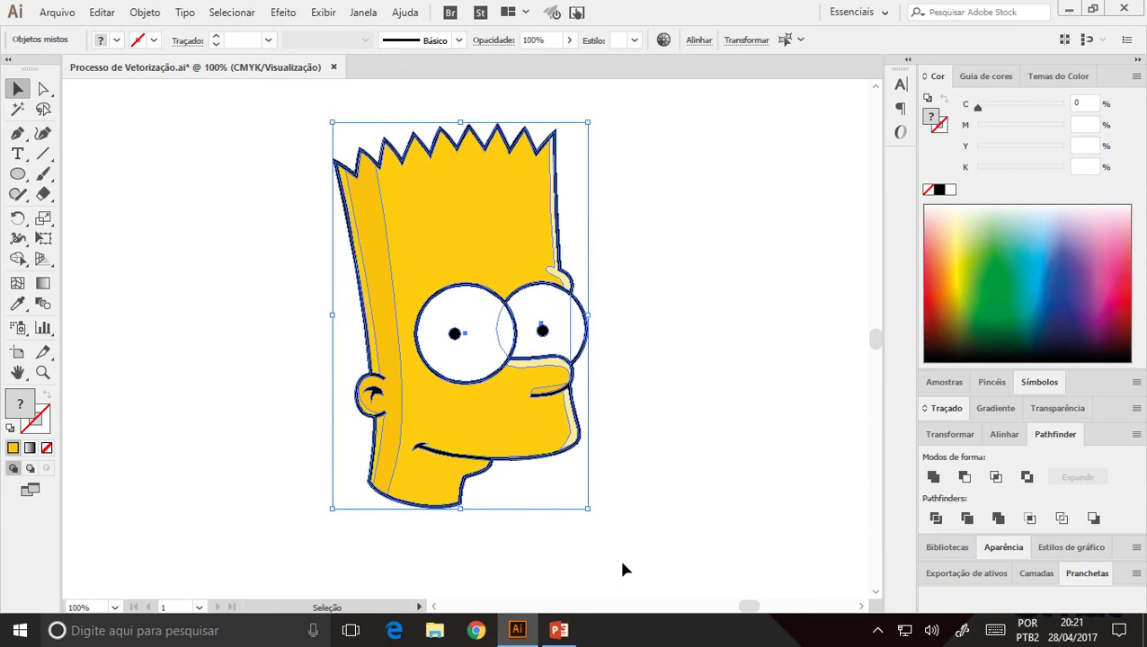
{"action": "key", "text": "a"}
{"action": "key", "text": "ctrl+g"}
{"action": "key", "text": "v"}
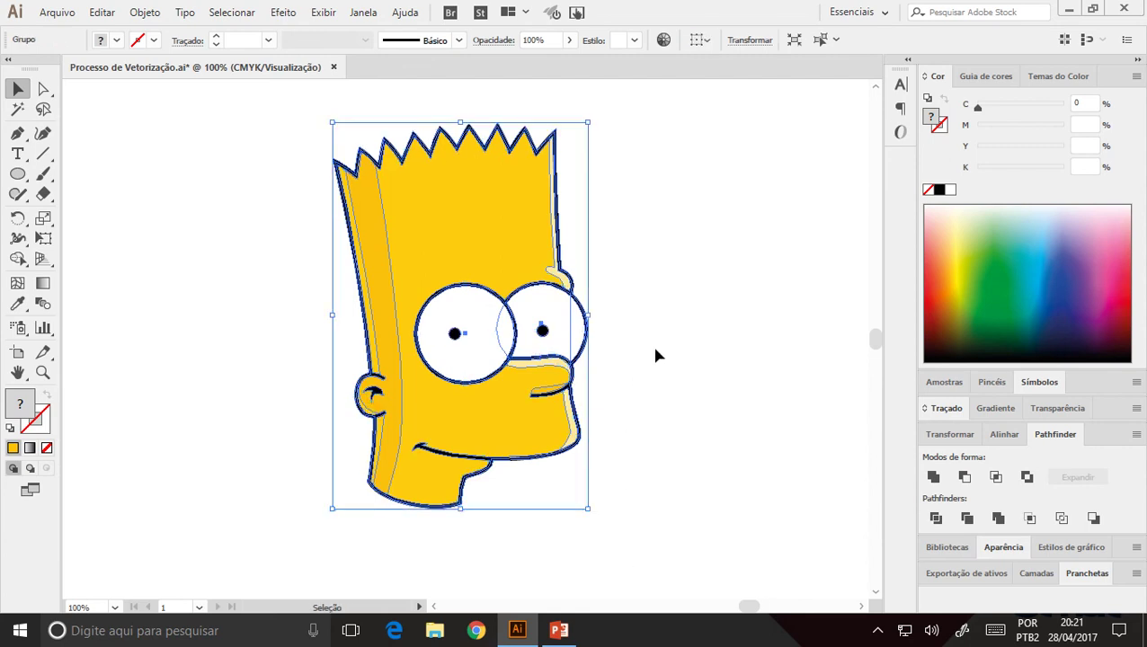
{"action": "left_click", "coordinate": [655, 355]}
- Scale up the rightmost Bart head by dragging its corner handle
{"action": "key", "text": "ctrl+minus"}
{"action": "key", "text": "ctrl+minus"}
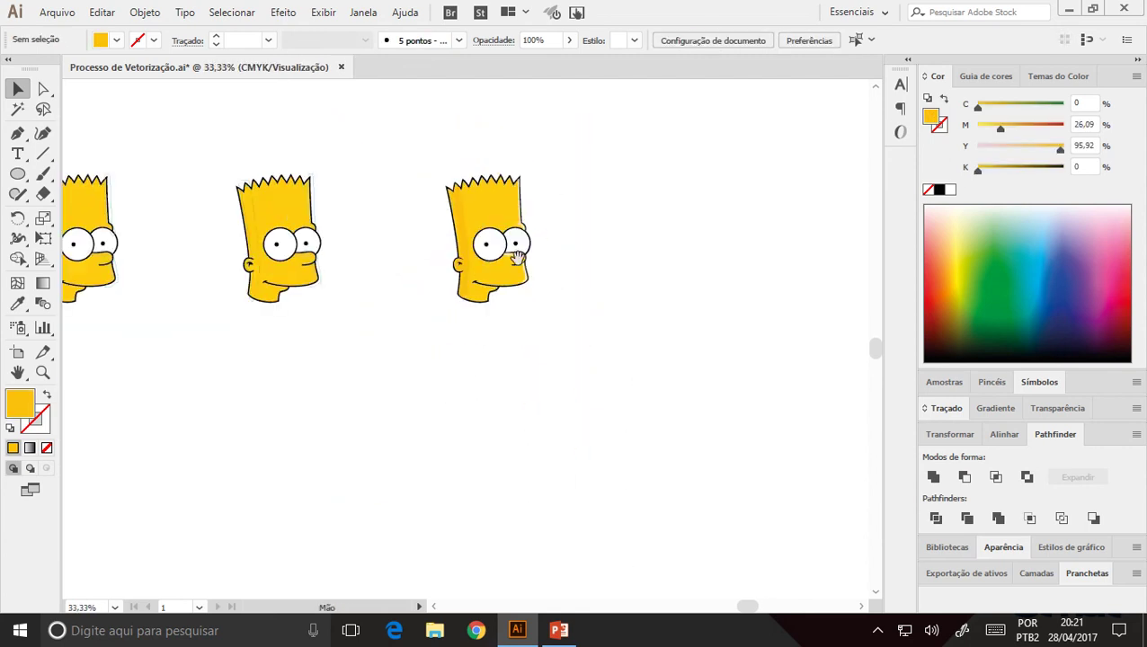
{"action": "left_click_drag", "start_coordinate": [519, 258], "coordinate": [625, 335]}
{"action": "left_click", "coordinate": [555, 328]}
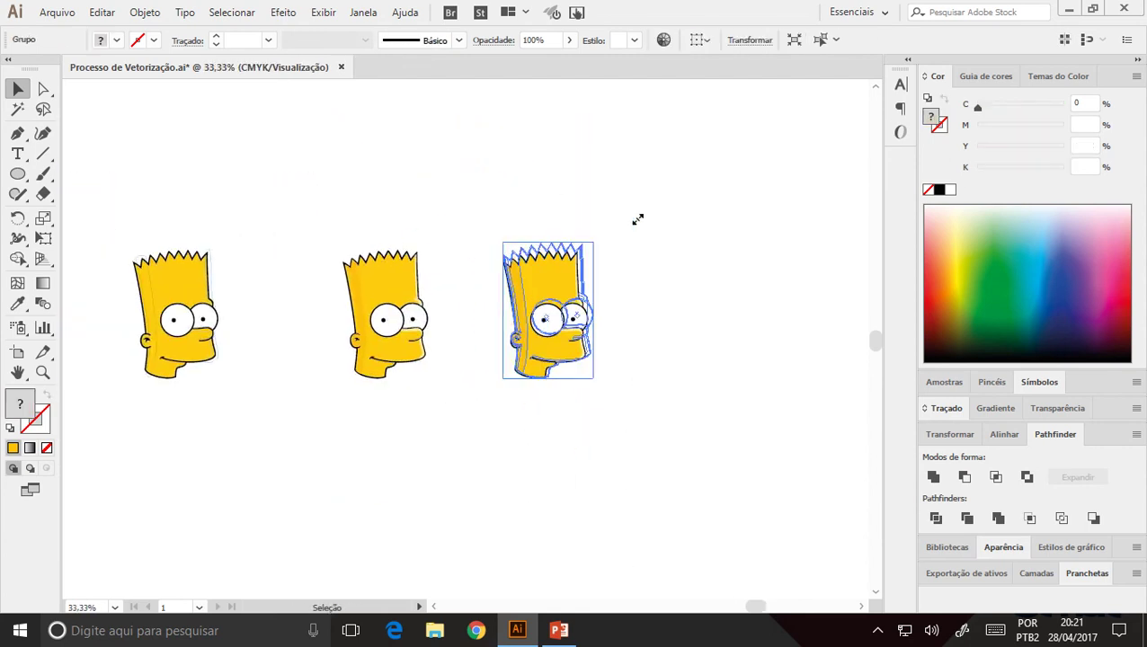
{"action": "left_click_drag", "start_coordinate": [637, 219], "coordinate": [812, 93]}
{"action": "left_click", "coordinate": [687, 249]}
- Zoom around the enlarged Bart's hair, eye and lower face, then frame both heads
{"action": "key", "text": "ctrl+plus"}
{"action": "key", "text": "ctrl+plus"}
{"action": "left_click_drag", "start_coordinate": [434, 345], "coordinate": [439, 317]}
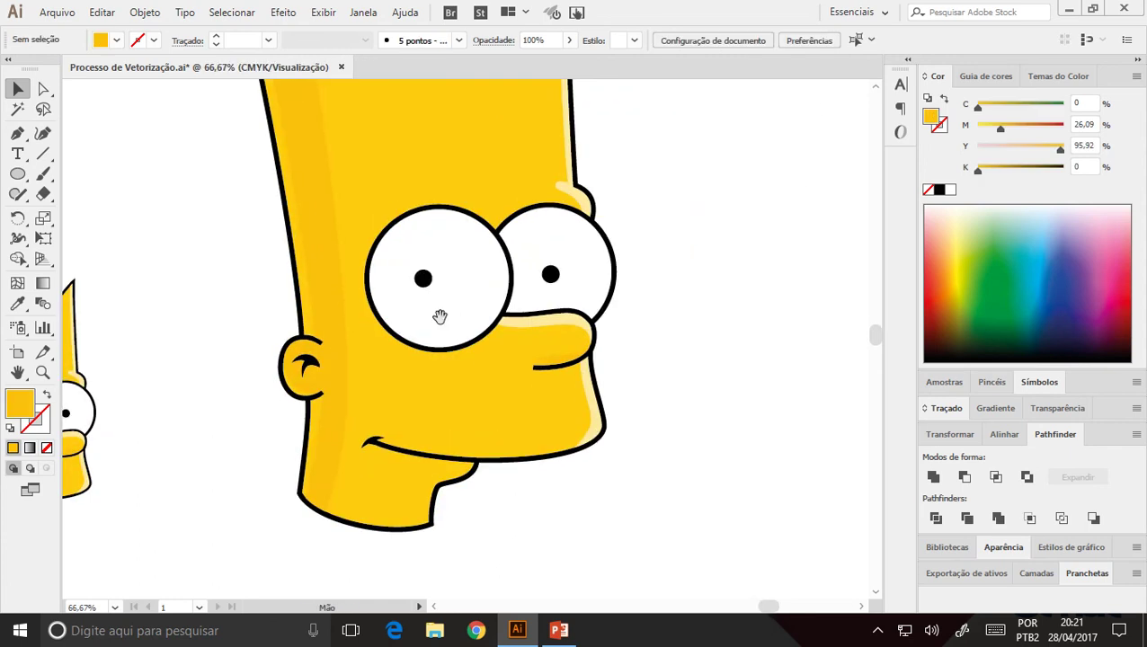
{"action": "scroll", "coordinate": [439, 316], "scroll_direction": "up", "scroll_amount": 2}
{"action": "scroll", "coordinate": [394, 245], "scroll_direction": "up", "scroll_amount": 1}
{"action": "key", "text": "ctrl+plus"}
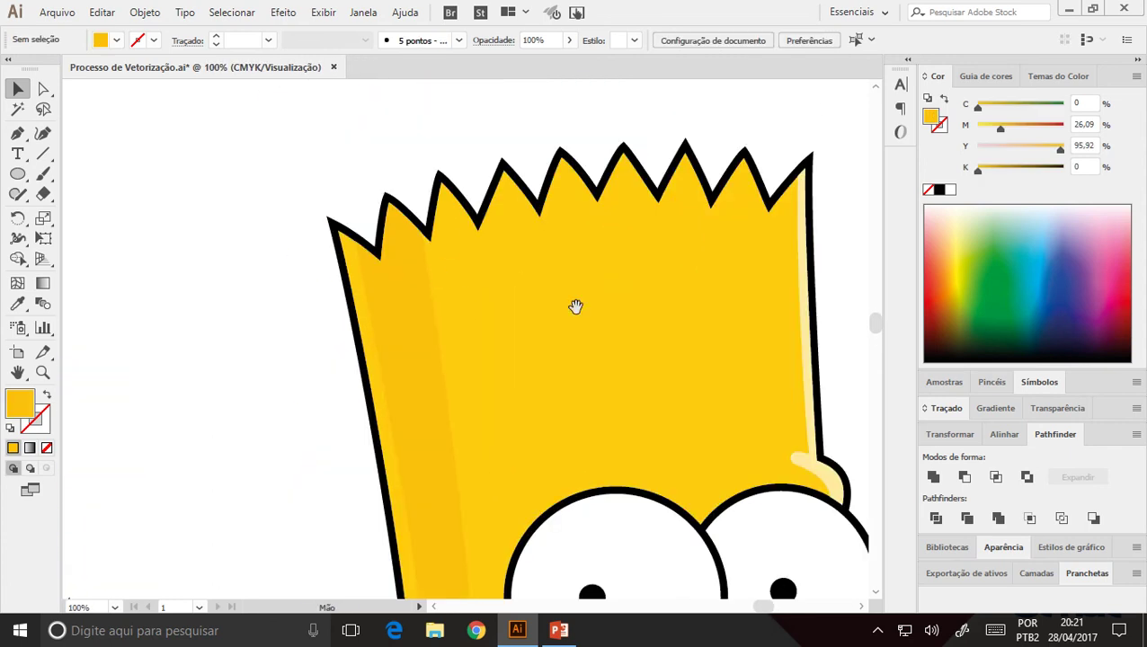
{"action": "scroll", "coordinate": [575, 306], "scroll_direction": "down", "scroll_amount": 3}
{"action": "left_click", "coordinate": [685, 335], "text": "ctrl"}
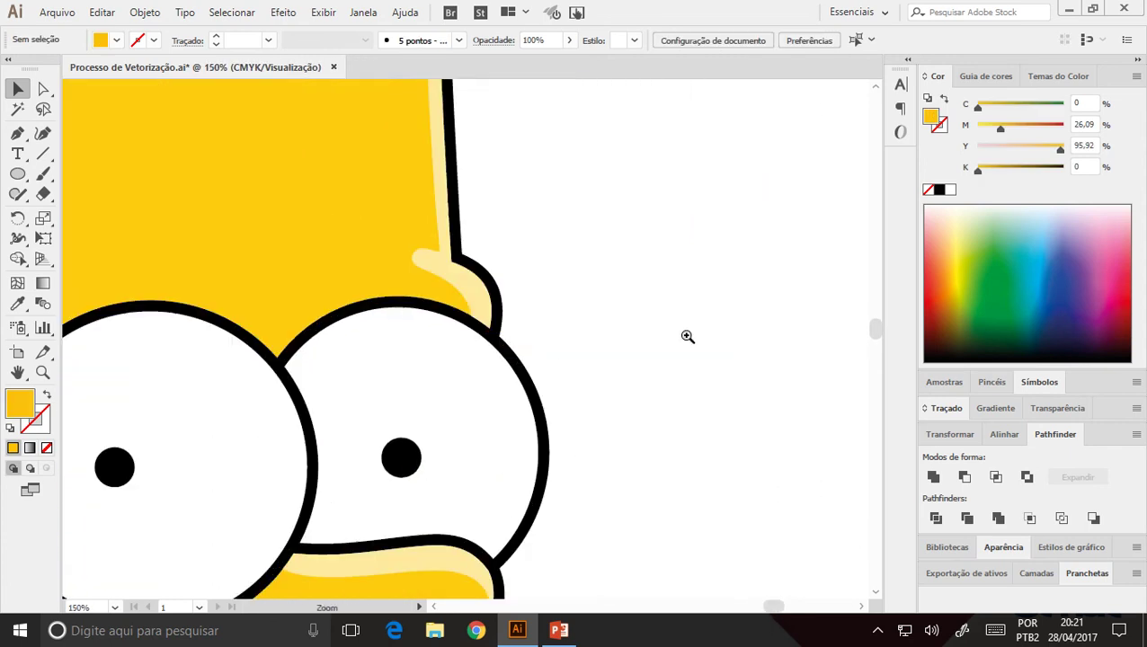
{"action": "left_click", "coordinate": [353, 378], "text": "alt"}
{"action": "left_click", "coordinate": [632, 446]}
{"action": "left_click", "coordinate": [609, 412]}
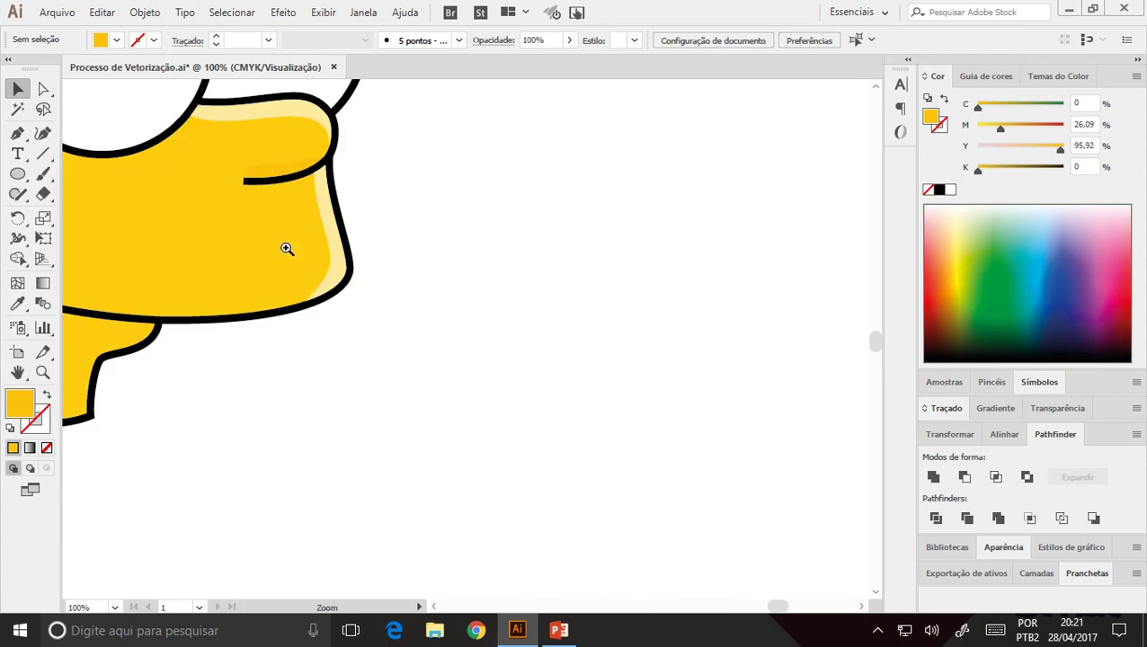
{"action": "left_click_drag", "start_coordinate": [286, 248], "coordinate": [519, 336]}
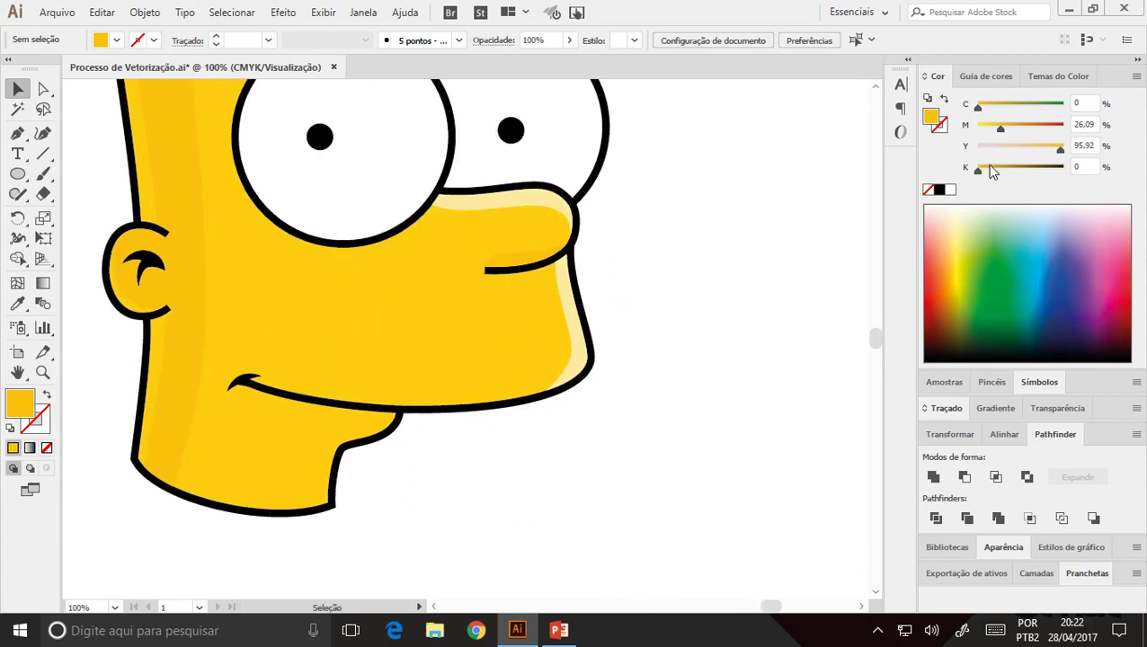
{"action": "key", "text": "ctrl+minus"}
{"action": "key", "text": "ctrl+minus"}
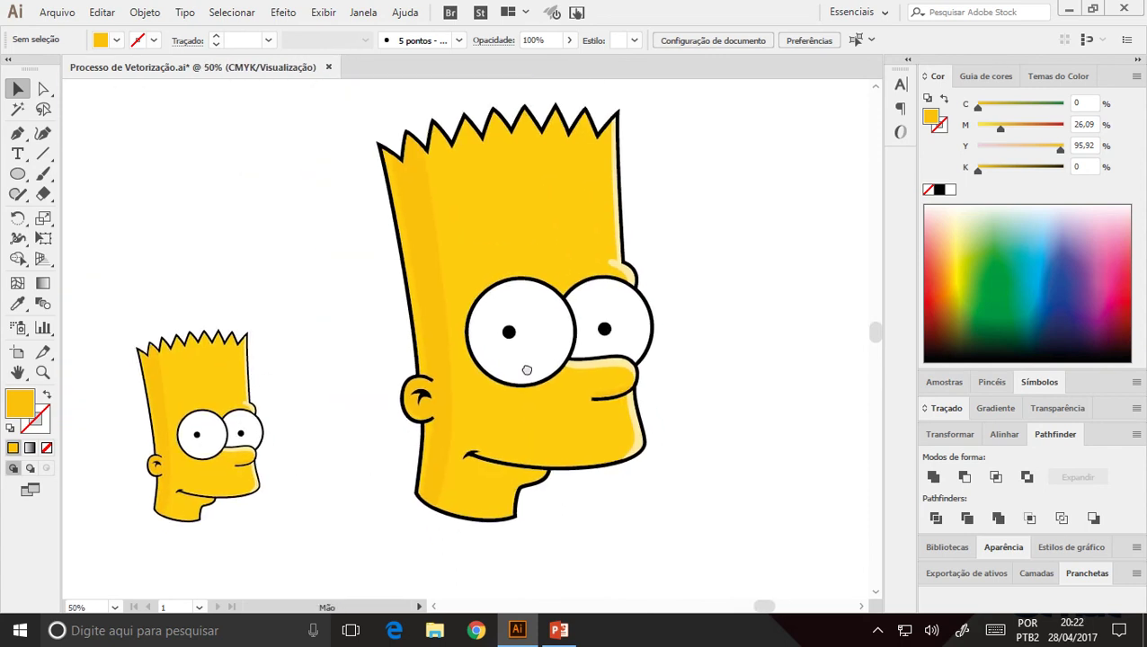
{"action": "mouse_move", "coordinate": [494, 438]}
{"action": "left_mouse_down"}
{"action": "mouse_move", "coordinate": [539, 416]}
{"action": "mouse_move", "coordinate": [520, 431]}
{"action": "left_mouse_up"}
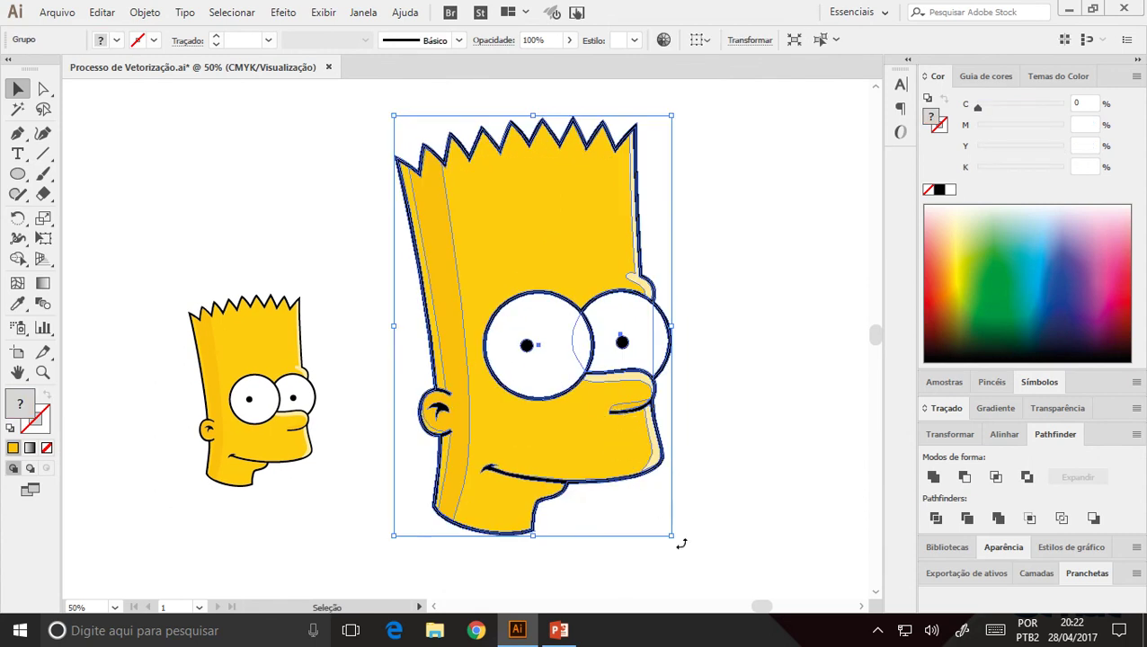
{"action": "left_click", "coordinate": [682, 543]}
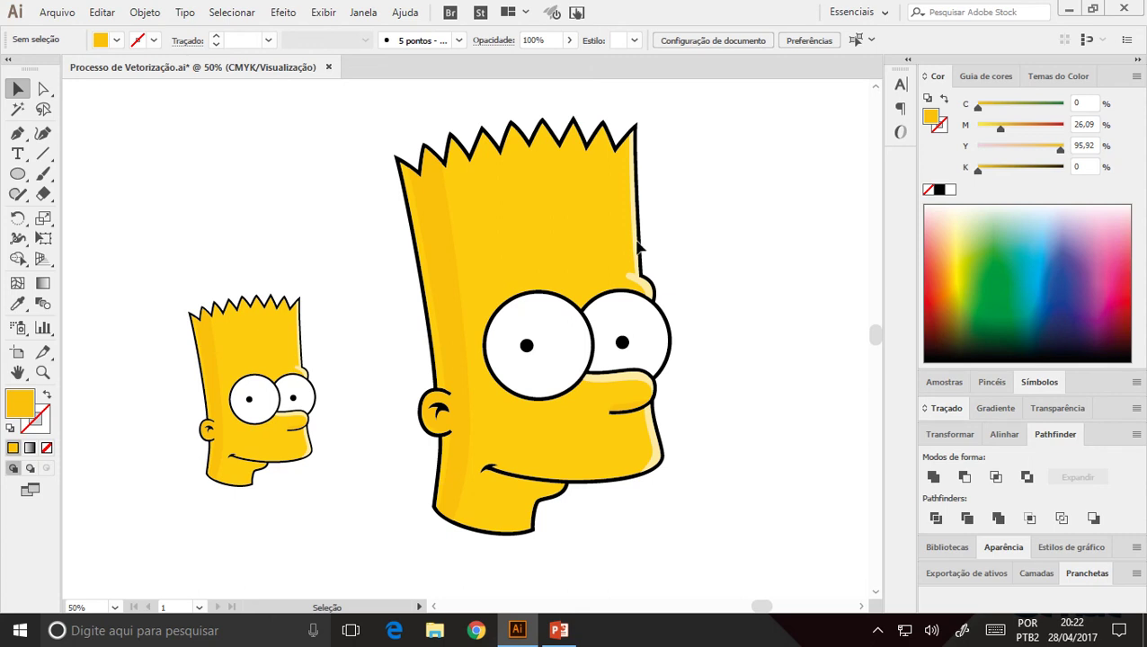
{"action": "left_click", "coordinate": [604, 234]}
{"action": "left_click", "coordinate": [378, 303]}
{"action": "left_click_drag", "start_coordinate": [557, 451], "coordinate": [616, 452]}
{"action": "left_click_drag", "start_coordinate": [634, 449], "coordinate": [673, 451]}
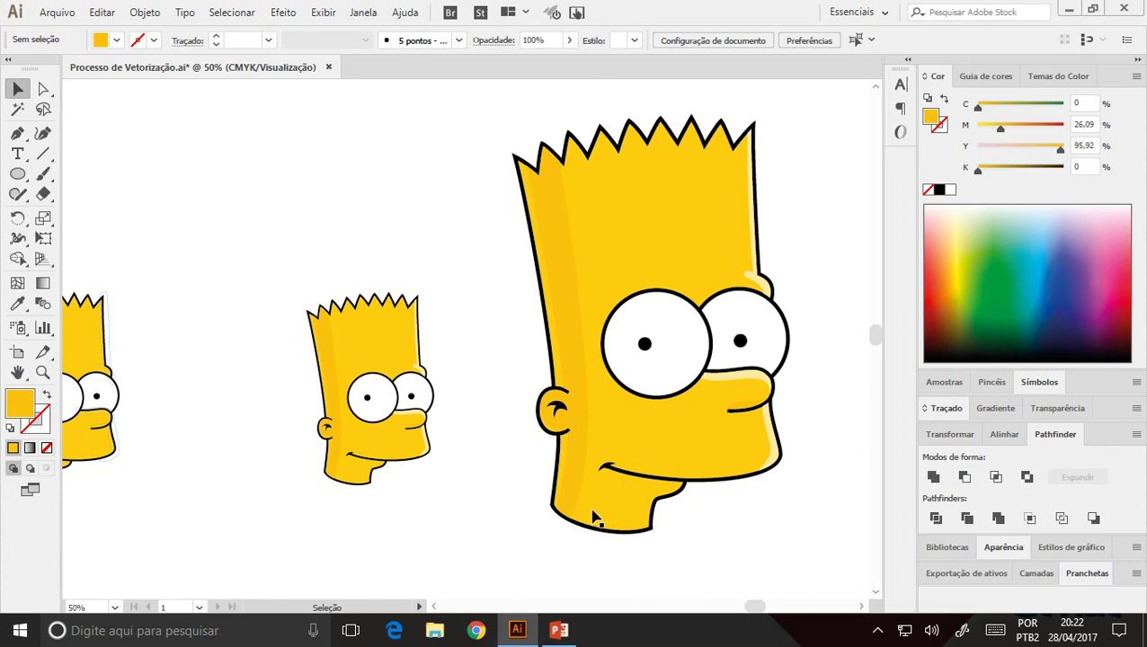
- Zoom out to the step-by-step artboard and look over the final step's Bart
{"action": "key", "text": "ctrl+minus"}
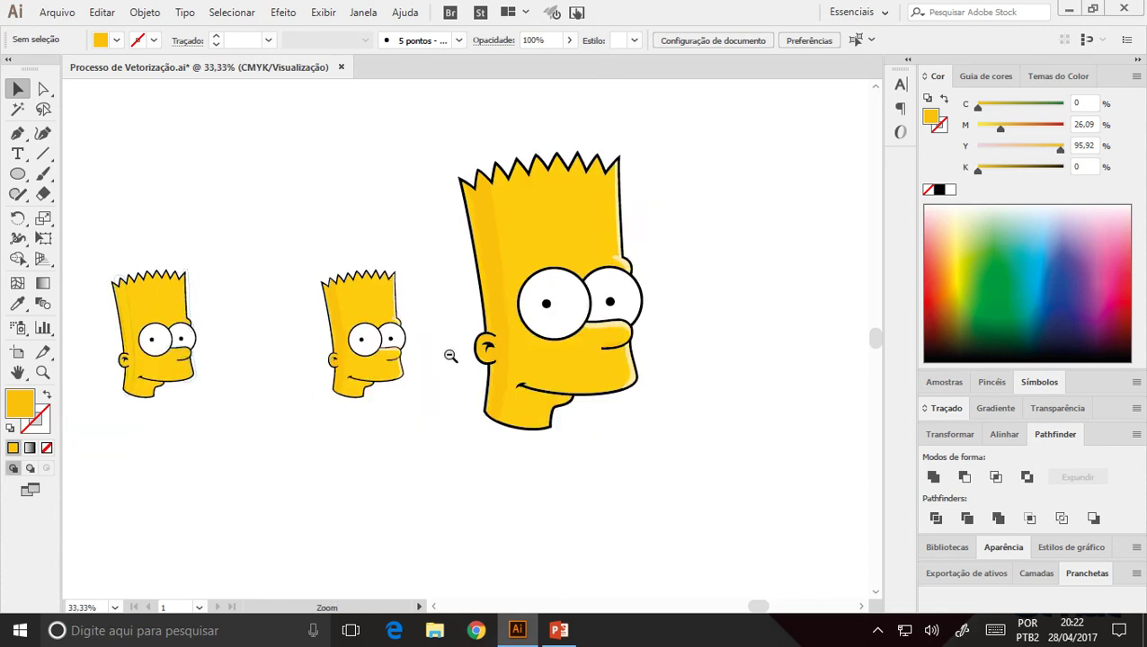
{"action": "key", "text": "ctrl+minus"}
{"action": "left_click_drag", "start_coordinate": [421, 389], "coordinate": [803, 537]}
{"action": "left_click", "coordinate": [505, 294], "text": "ctrl"}
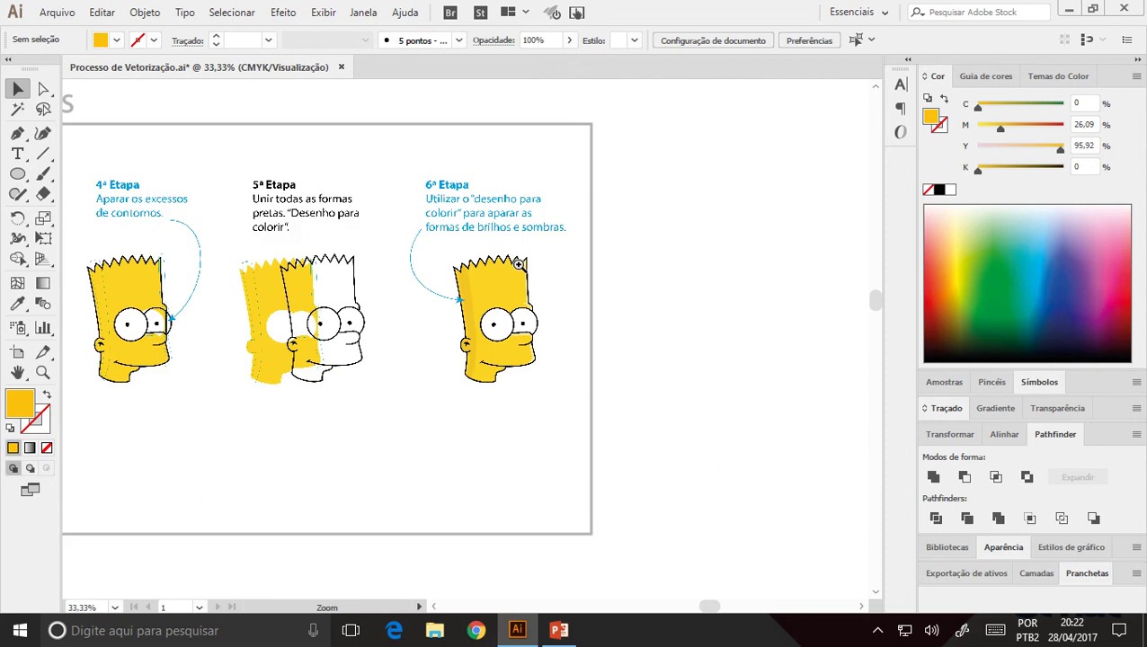
{"action": "left_click", "coordinate": [490, 289], "text": "ctrl"}
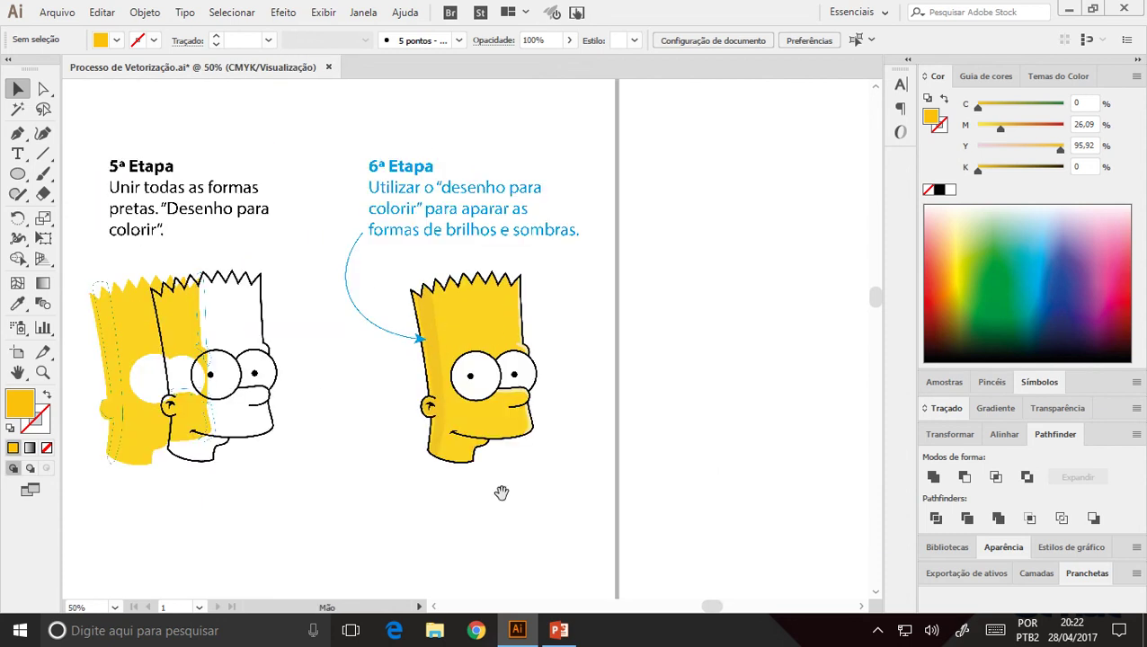
{"action": "left_click", "coordinate": [348, 430], "text": "ctrl+alt"}
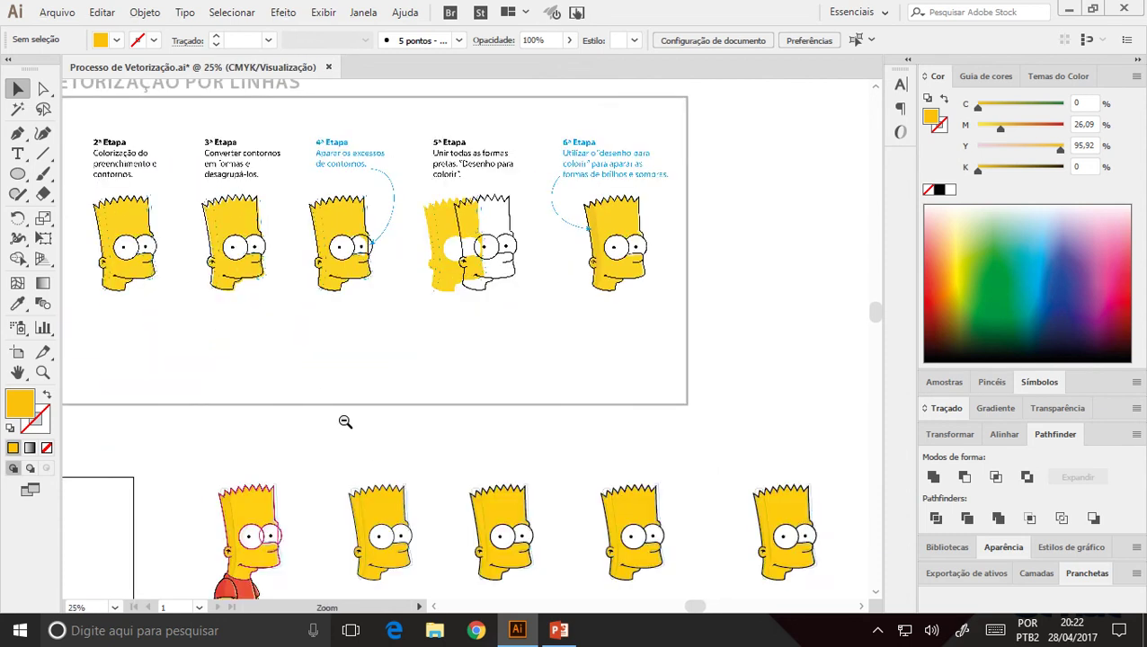
{"action": "left_click", "coordinate": [347, 422], "text": "ctrl+alt"}
- Centre the PROCESSO DE VETORIZAÇÃO POR LINHAS board with its title and six stages
{"action": "left_click_drag", "start_coordinate": [460, 418], "coordinate": [291, 354]}
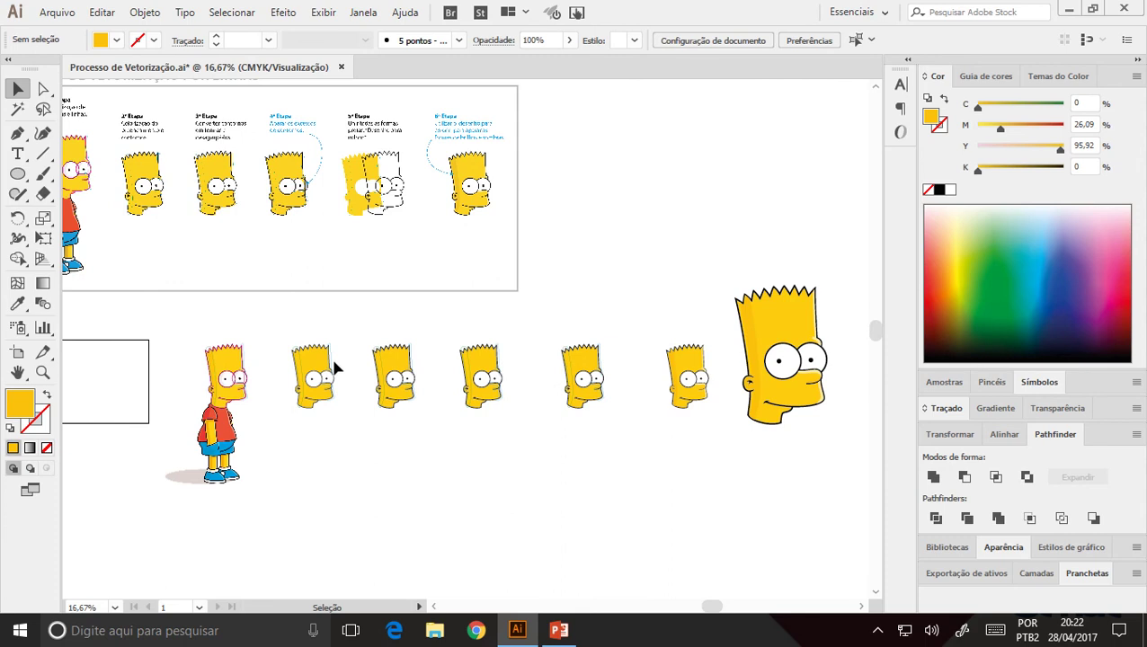
{"action": "mouse_move", "coordinate": [317, 243]}
{"action": "left_mouse_down"}
{"action": "mouse_move", "coordinate": [381, 296]}
{"action": "mouse_move", "coordinate": [561, 350]}
{"action": "left_mouse_up"}
{"action": "left_click", "coordinate": [468, 288], "text": "ctrl"}
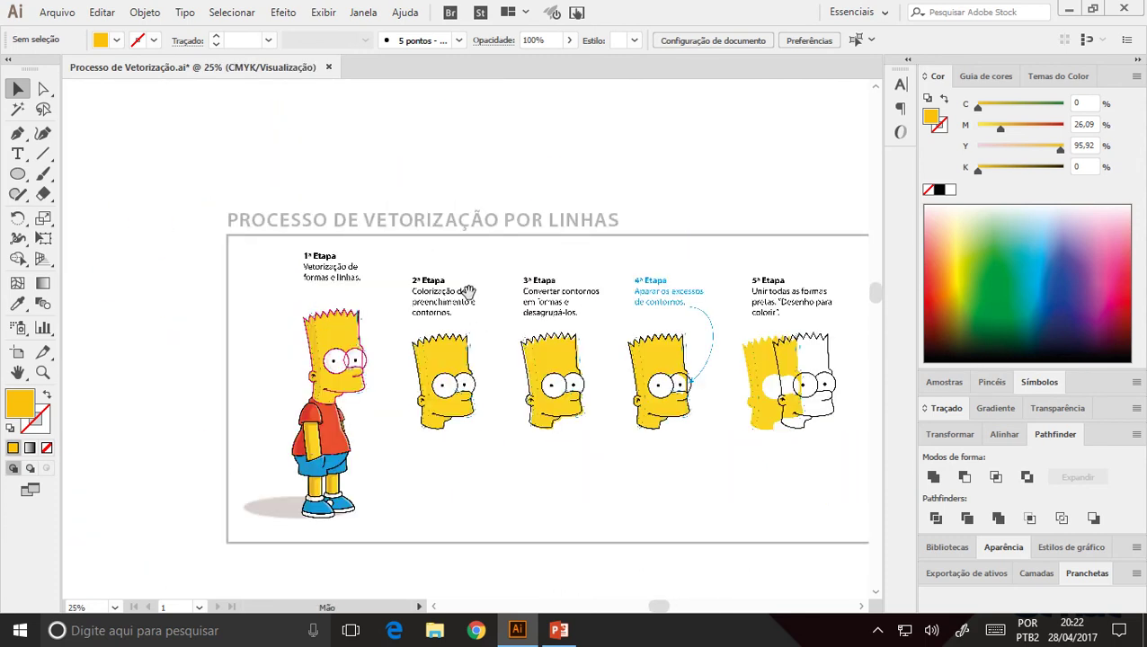
{"action": "mouse_move", "coordinate": [466, 291]}
{"action": "left_mouse_down"}
{"action": "mouse_move", "coordinate": [309, 231]}
{"action": "mouse_move", "coordinate": [320, 233]}
{"action": "left_mouse_up"}
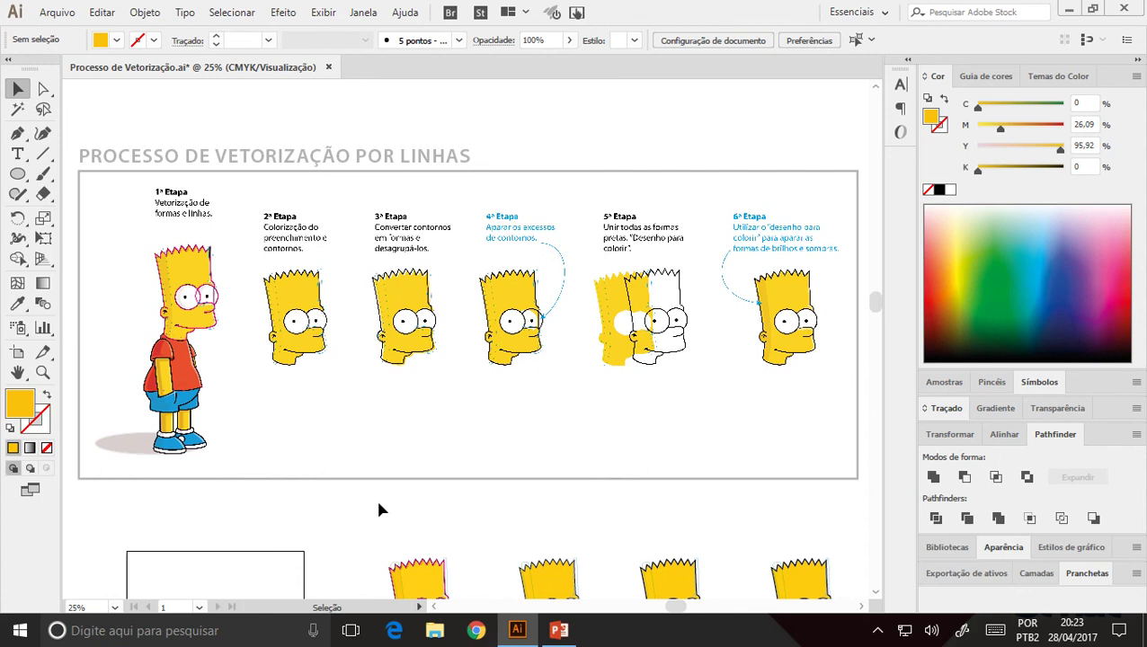
{"action": "key", "text": "space"}
{"action": "scroll", "coordinate": [461, 507], "scroll_direction": "down", "scroll_amount": 2}
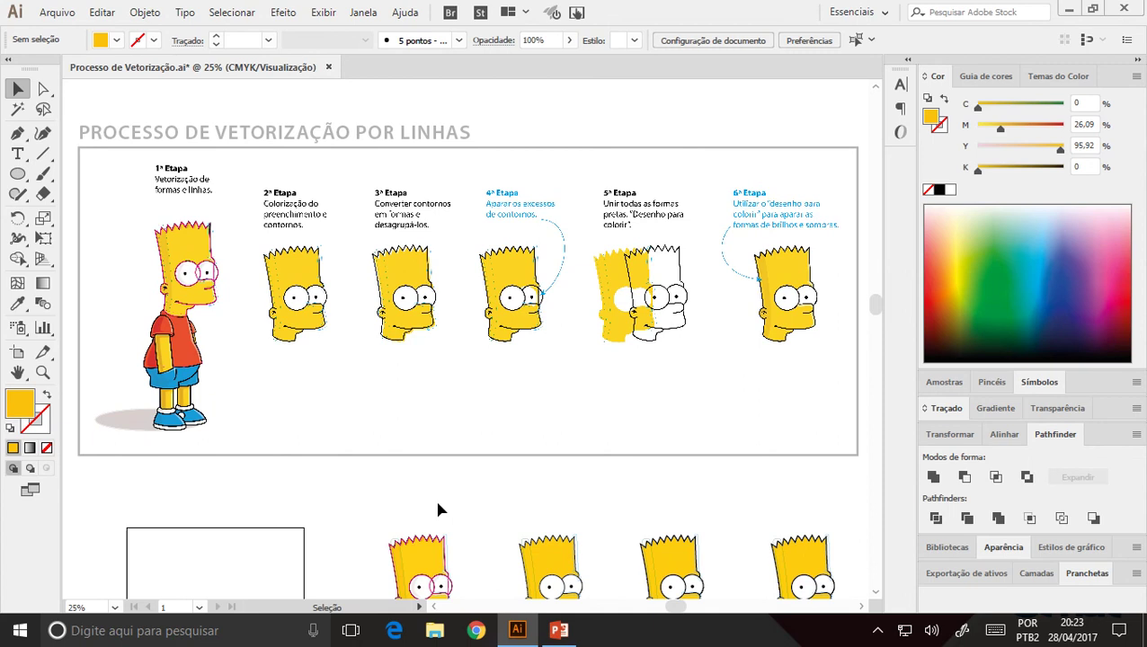